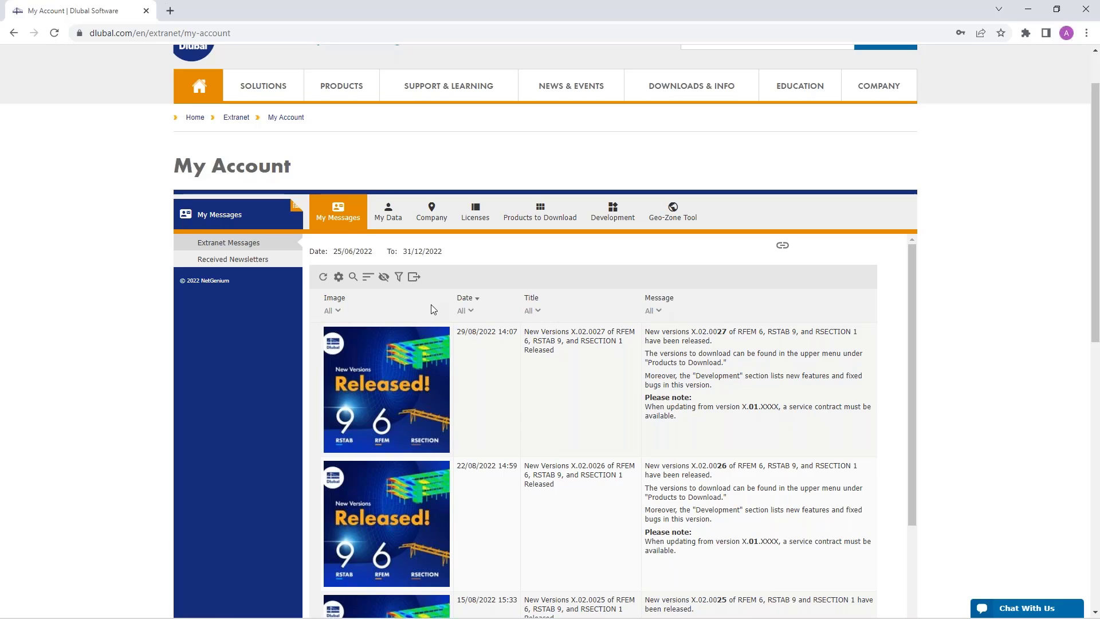
Step: Check the received newsletters, and review the personal user data form down to the admin rights, reserved licenses and online service identity
{"action": "left_click", "coordinate": [221, 262]}
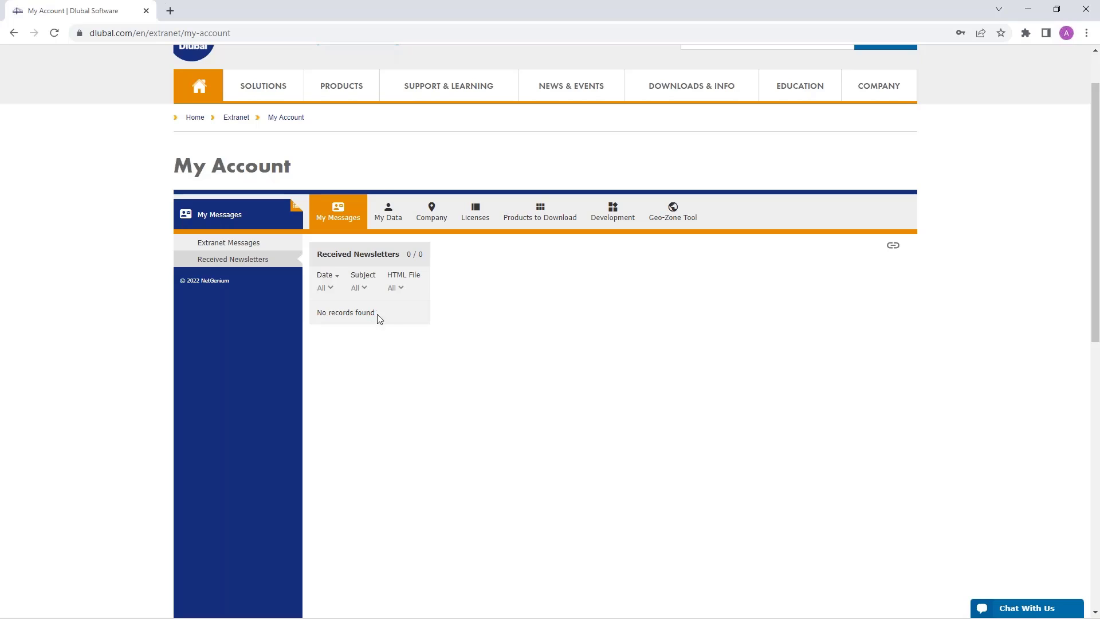
{"action": "left_click", "coordinate": [388, 213]}
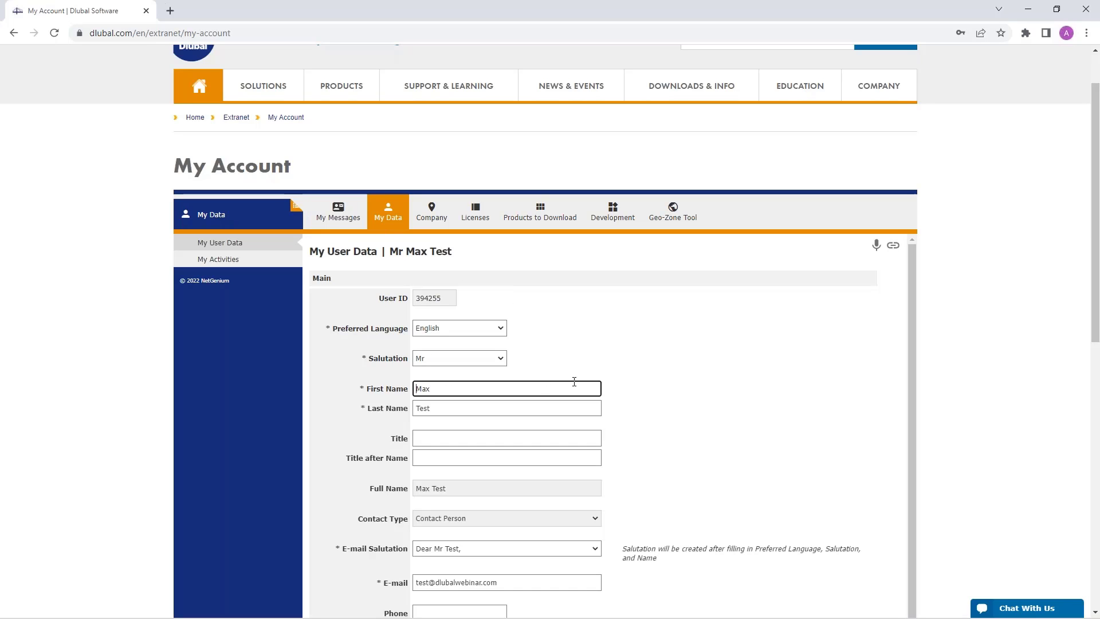
{"action": "scroll", "coordinate": [647, 388], "scroll_direction": "down", "scroll_amount": 1}
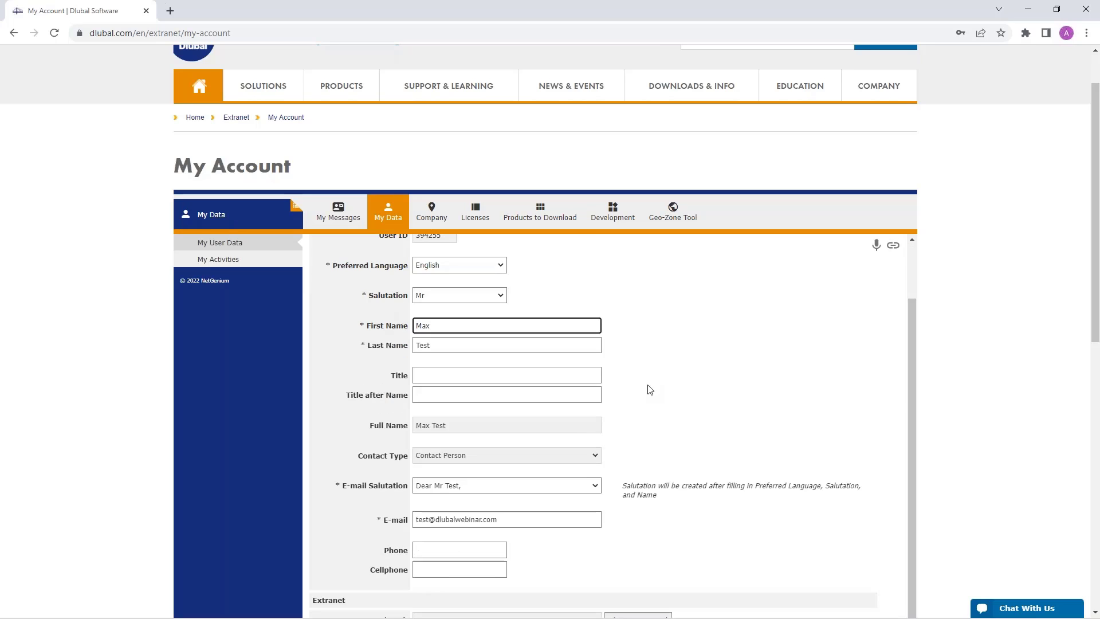
{"action": "scroll", "coordinate": [650, 390], "scroll_direction": "up", "scroll_amount": 1}
{"action": "scroll", "coordinate": [545, 395], "scroll_direction": "down", "scroll_amount": 1}
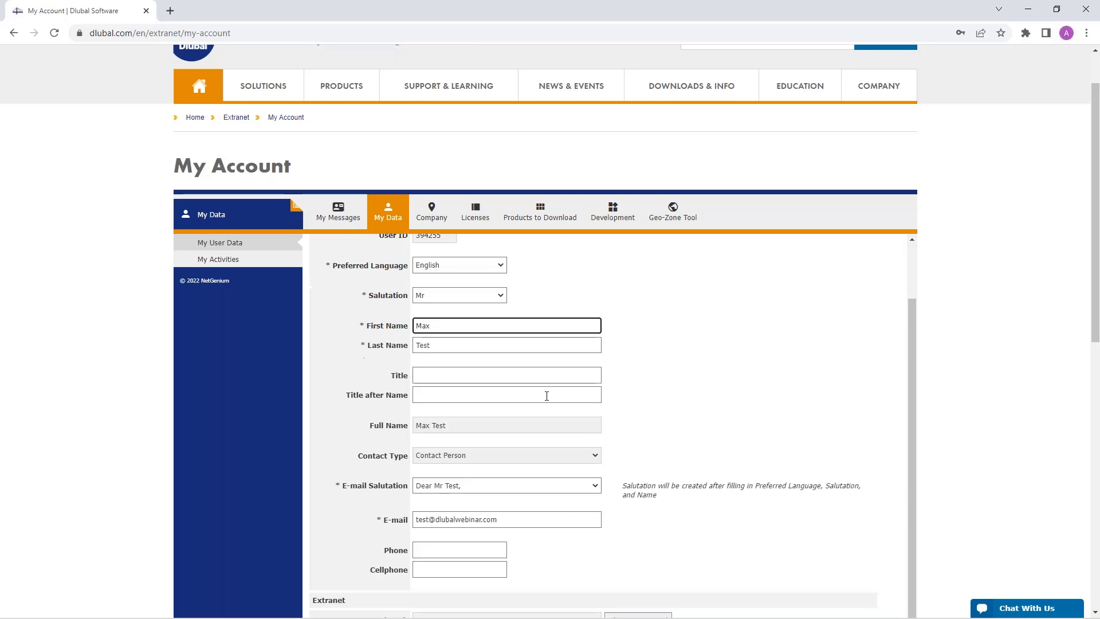
{"action": "scroll", "coordinate": [548, 400], "scroll_direction": "down", "scroll_amount": 1}
{"action": "scroll", "coordinate": [675, 456], "scroll_direction": "down", "scroll_amount": 5}
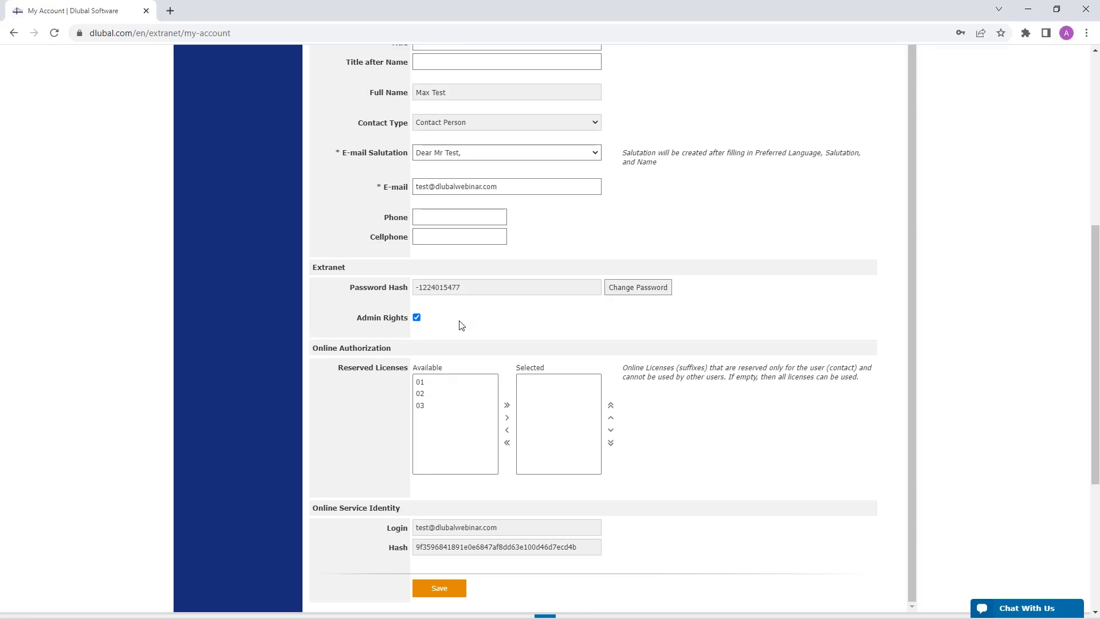
{"action": "scroll", "coordinate": [462, 325], "scroll_direction": "up", "scroll_amount": 2}
{"action": "scroll", "coordinate": [236, 171], "scroll_direction": "down", "scroll_amount": 2}
{"action": "scroll", "coordinate": [233, 167], "scroll_direction": "up", "scroll_amount": 11}
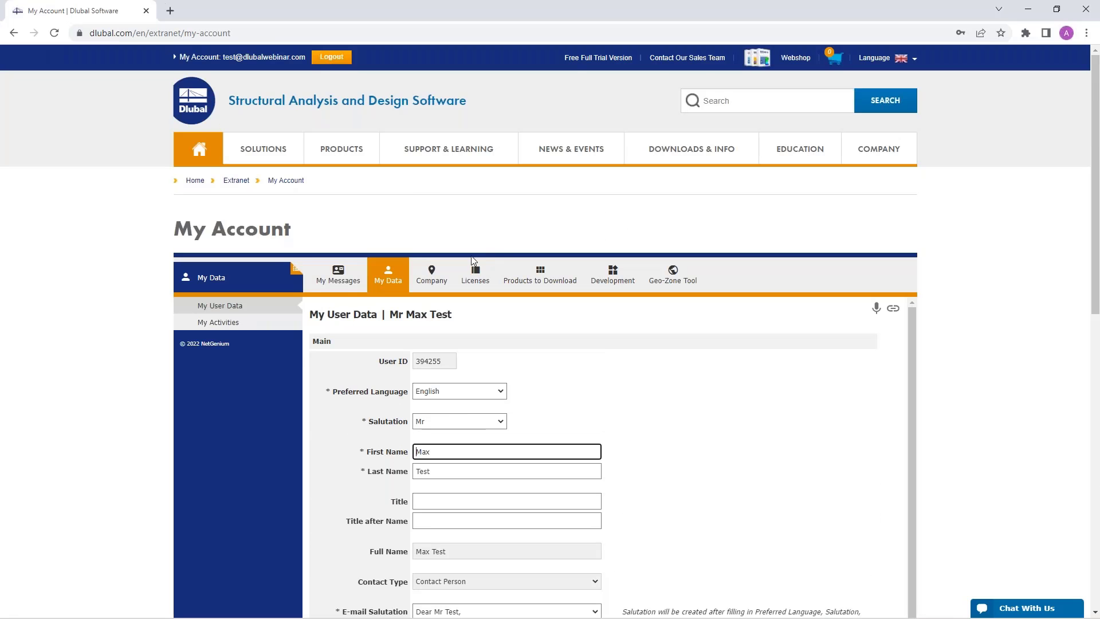
Step: View the personal activities list, and review the company record including its address and report header sections
{"action": "left_click", "coordinate": [228, 322]}
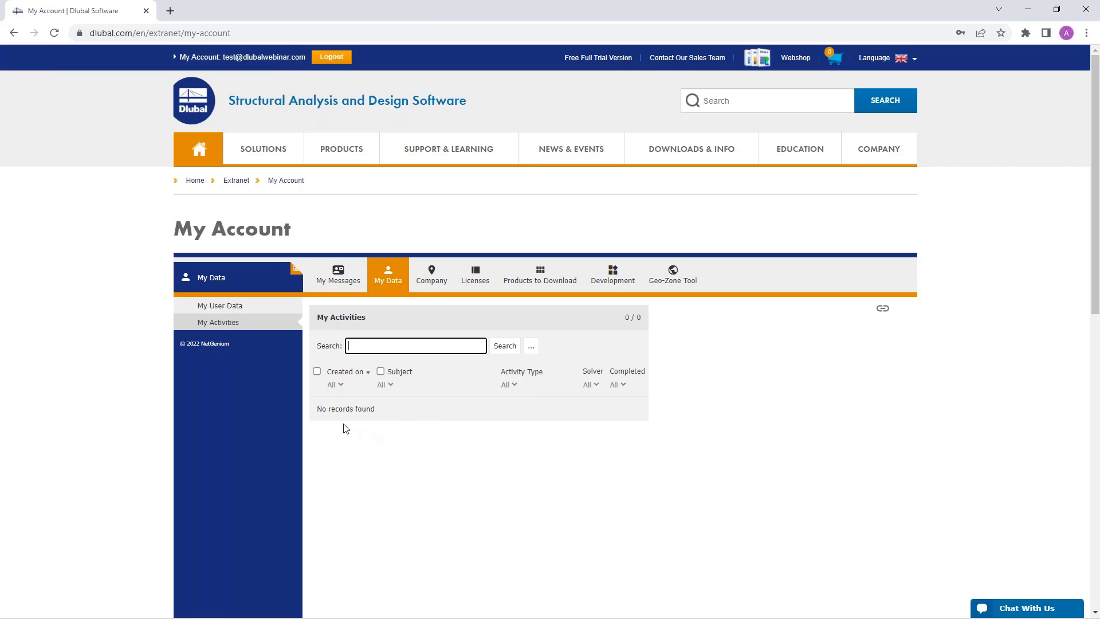
{"action": "left_click", "coordinate": [430, 277]}
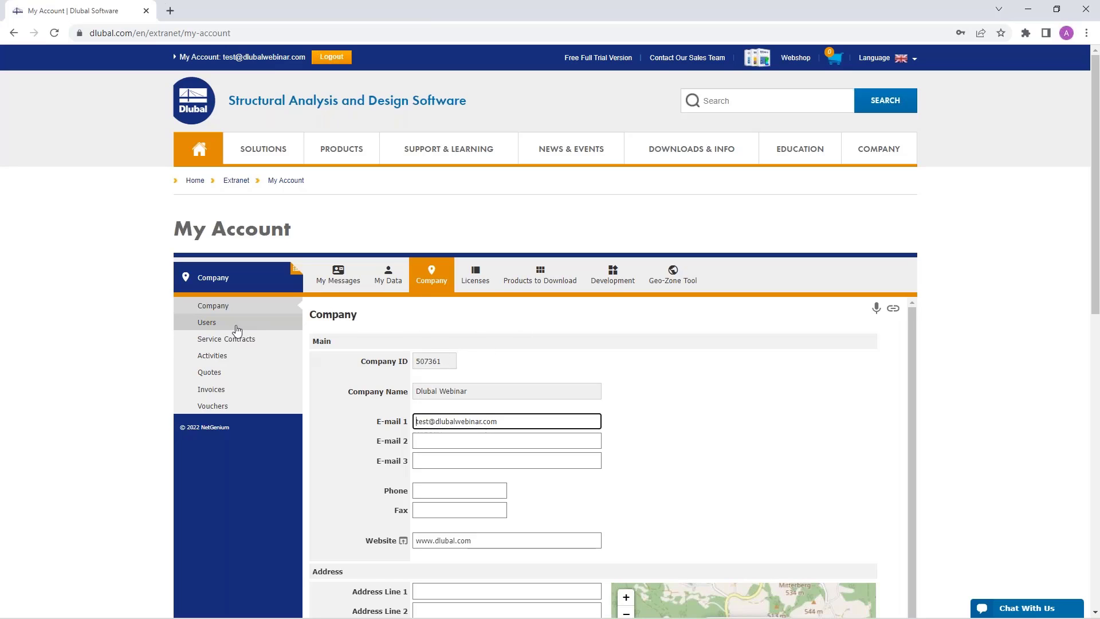
{"action": "scroll", "coordinate": [665, 405], "scroll_direction": "down", "scroll_amount": 1}
{"action": "scroll", "coordinate": [656, 411], "scroll_direction": "down", "scroll_amount": 10}
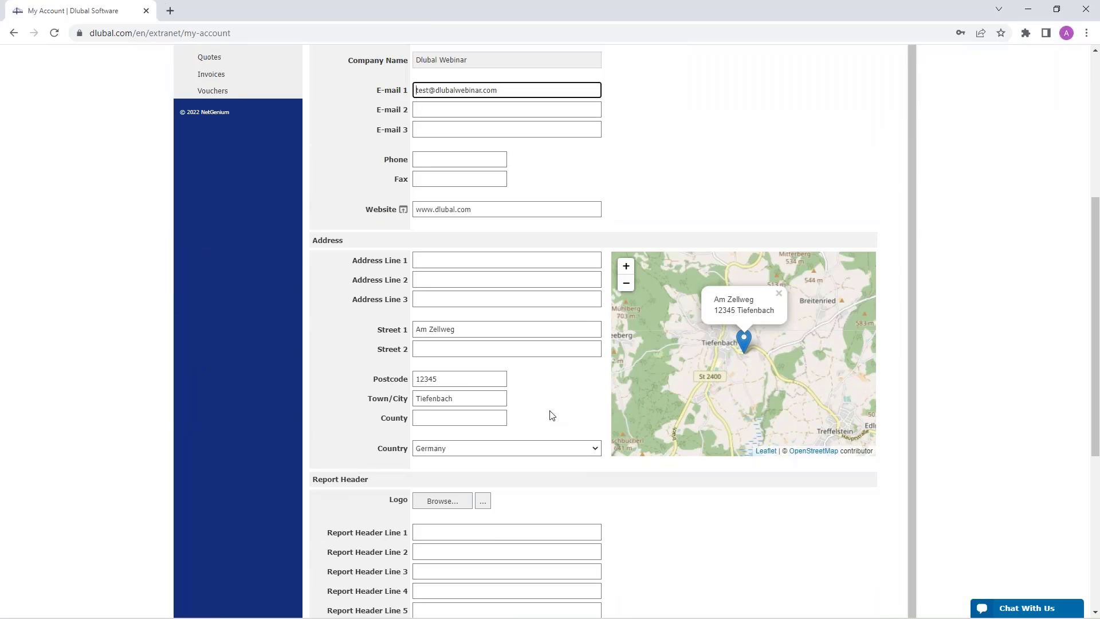
{"action": "scroll", "coordinate": [656, 400], "scroll_direction": "down", "scroll_amount": 2}
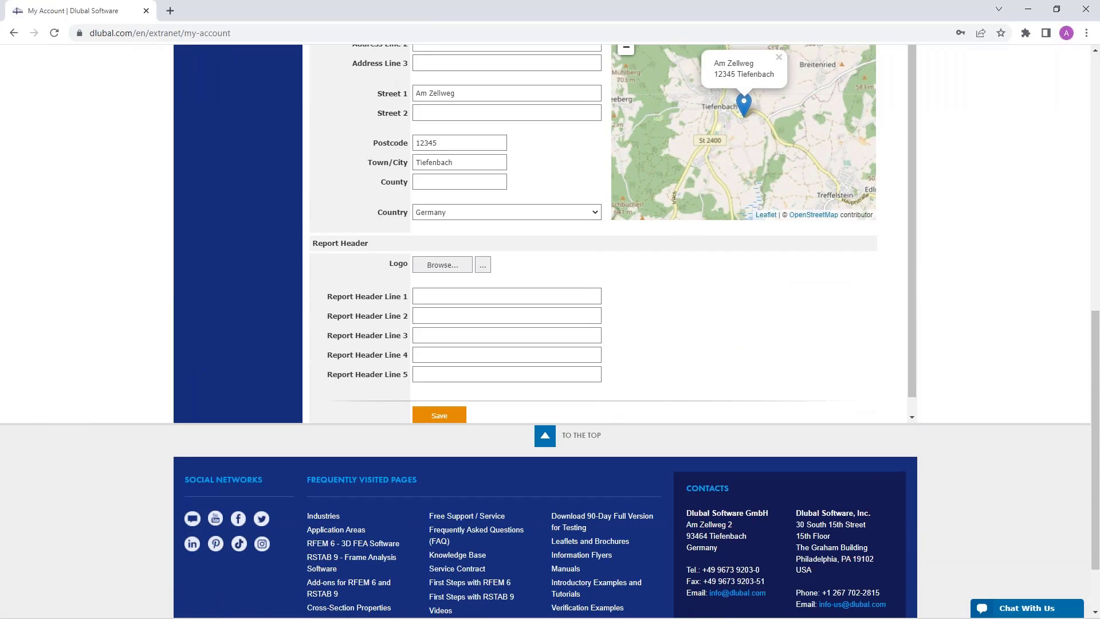
{"action": "scroll", "coordinate": [555, 275], "scroll_direction": "up", "scroll_amount": 15}
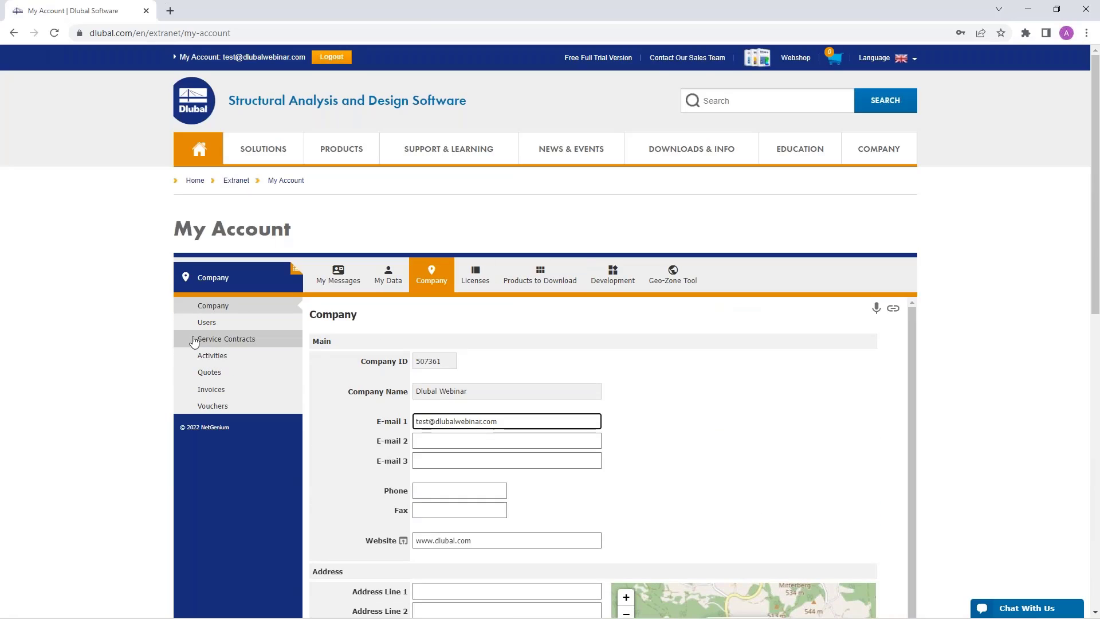
Step: View the company's active users and open a blank new-user form to examine its address, admin rights and reserved license settings
{"action": "left_click", "coordinate": [208, 324]}
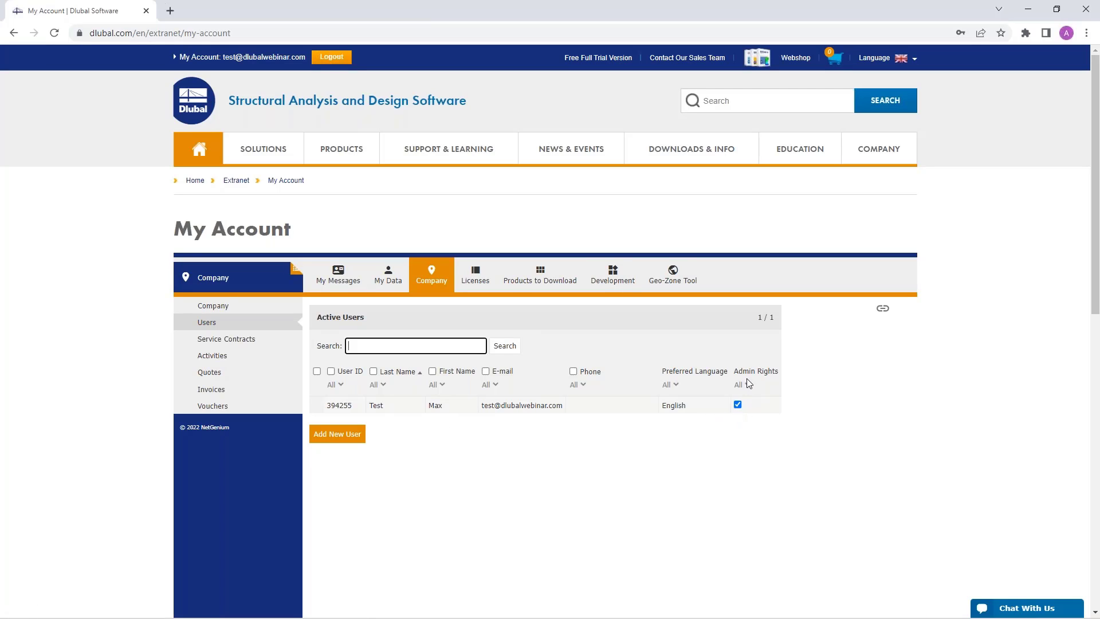
{"action": "left_click", "coordinate": [335, 434]}
{"action": "scroll", "coordinate": [532, 447], "scroll_direction": "down", "scroll_amount": 6}
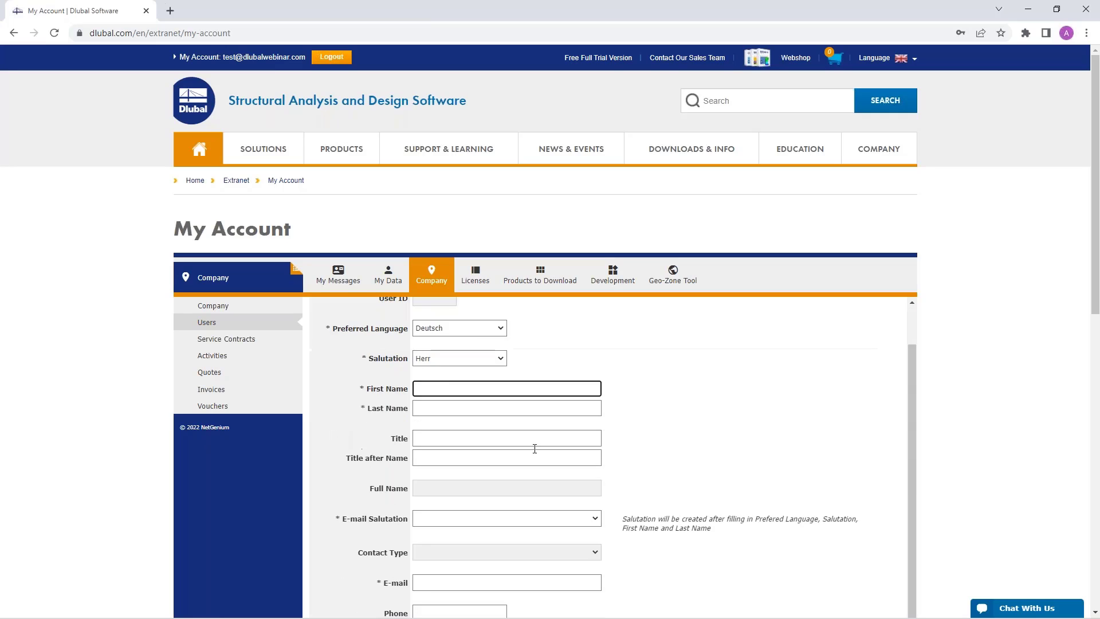
{"action": "scroll", "coordinate": [530, 526], "scroll_direction": "down", "scroll_amount": 5}
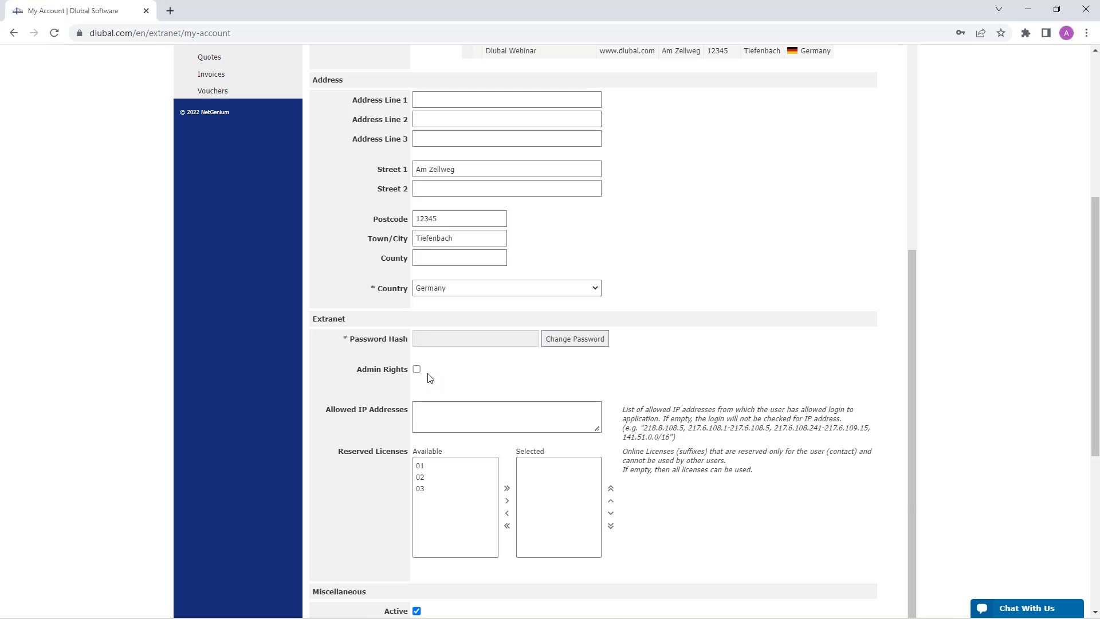
{"action": "scroll", "coordinate": [430, 378], "scroll_direction": "up", "scroll_amount": 8}
{"action": "scroll", "coordinate": [366, 299], "scroll_direction": "up", "scroll_amount": 6}
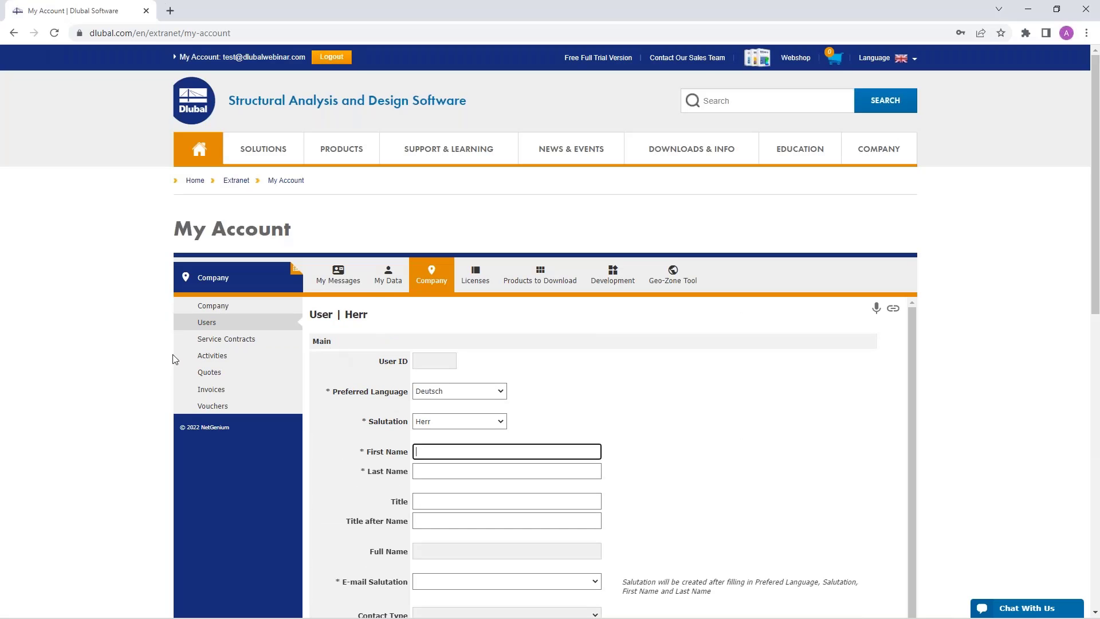
Step: Look through the company's service contracts, activities, quotes, invoices and vouchers
{"action": "left_click", "coordinate": [229, 340]}
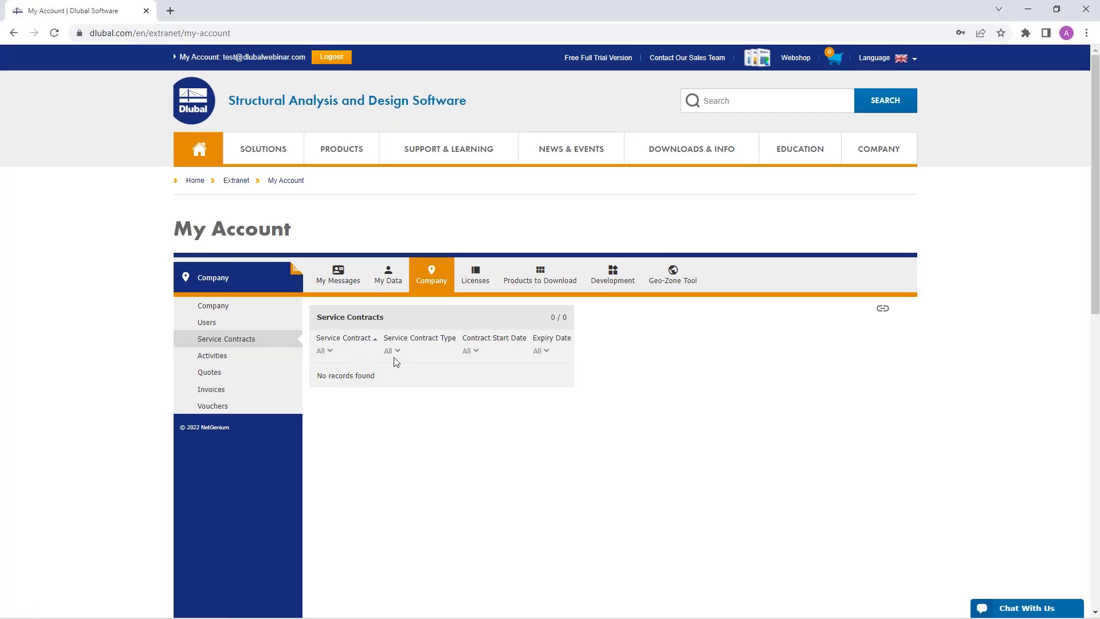
{"action": "left_click", "coordinate": [250, 363]}
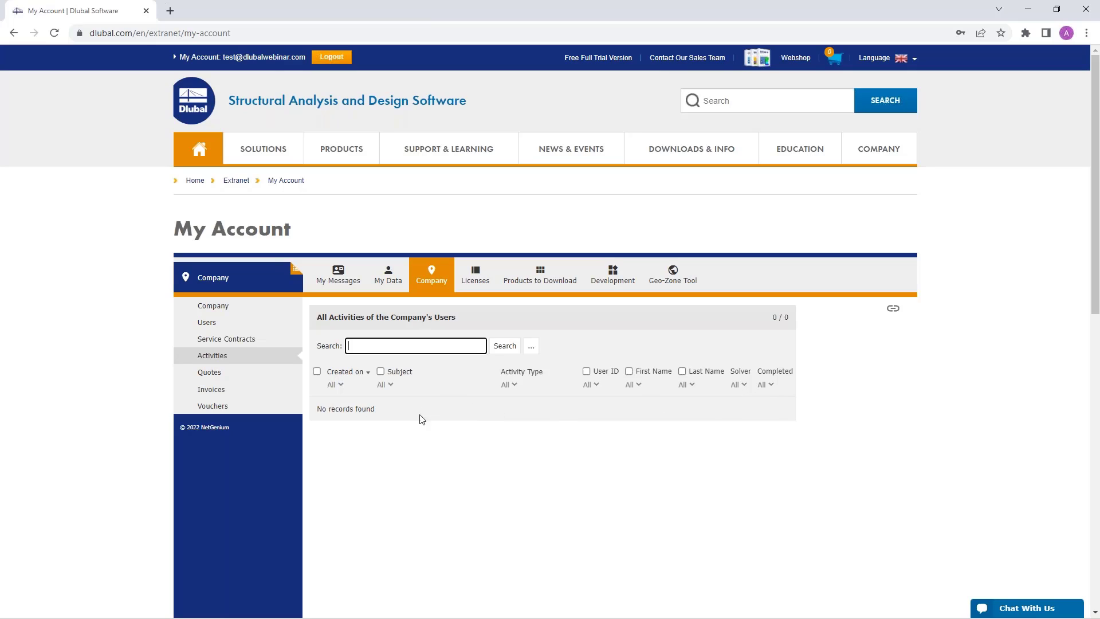
{"action": "left_click", "coordinate": [214, 375]}
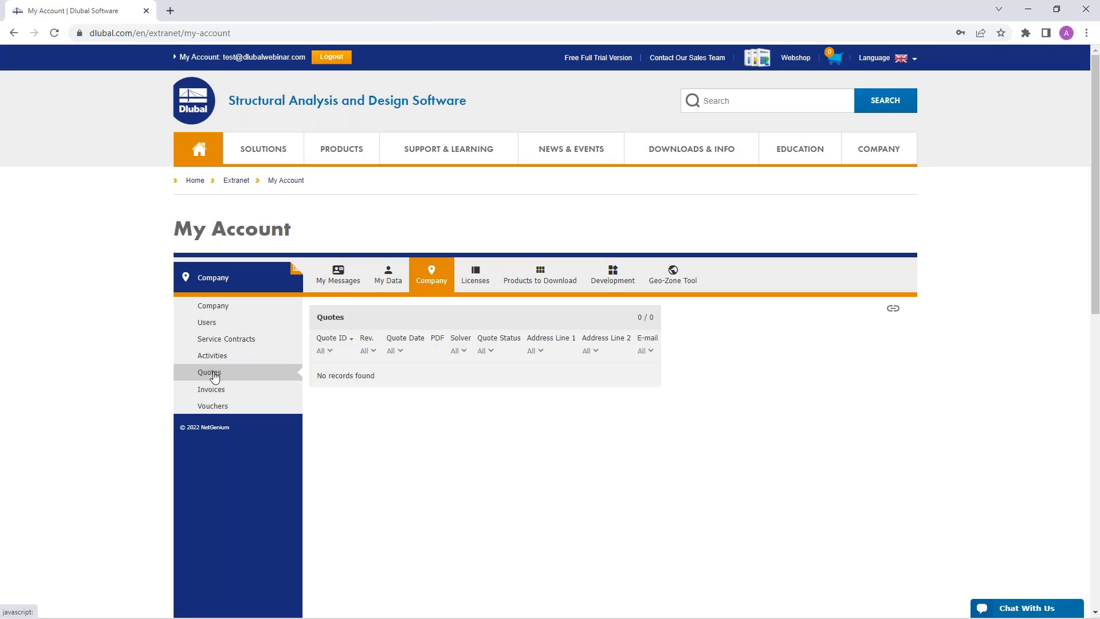
{"action": "left_click", "coordinate": [227, 392]}
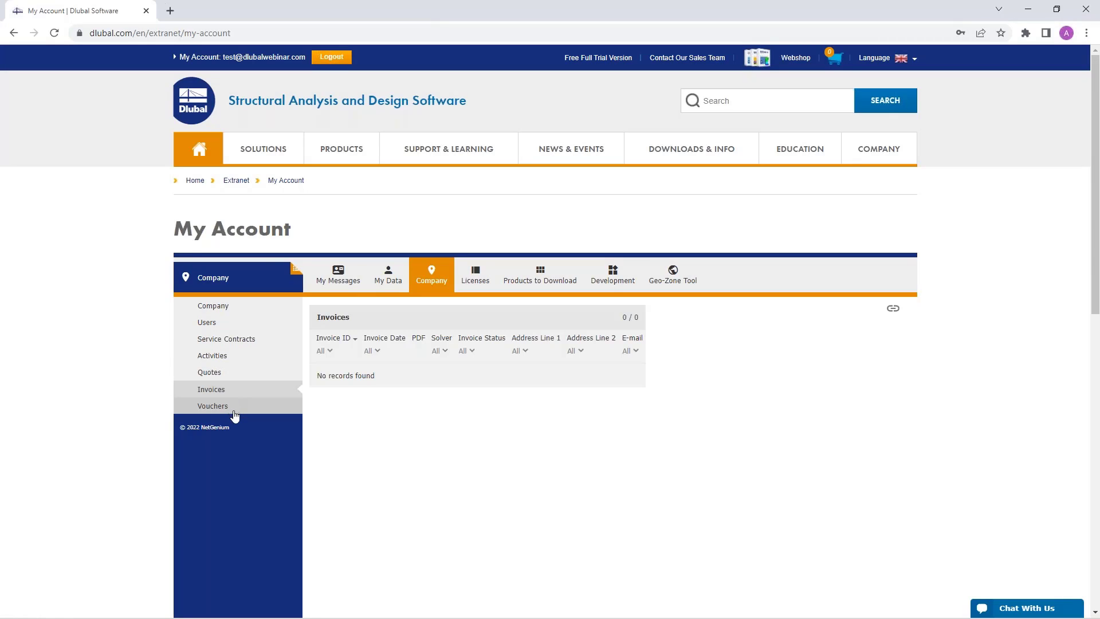
{"action": "left_click", "coordinate": [218, 409]}
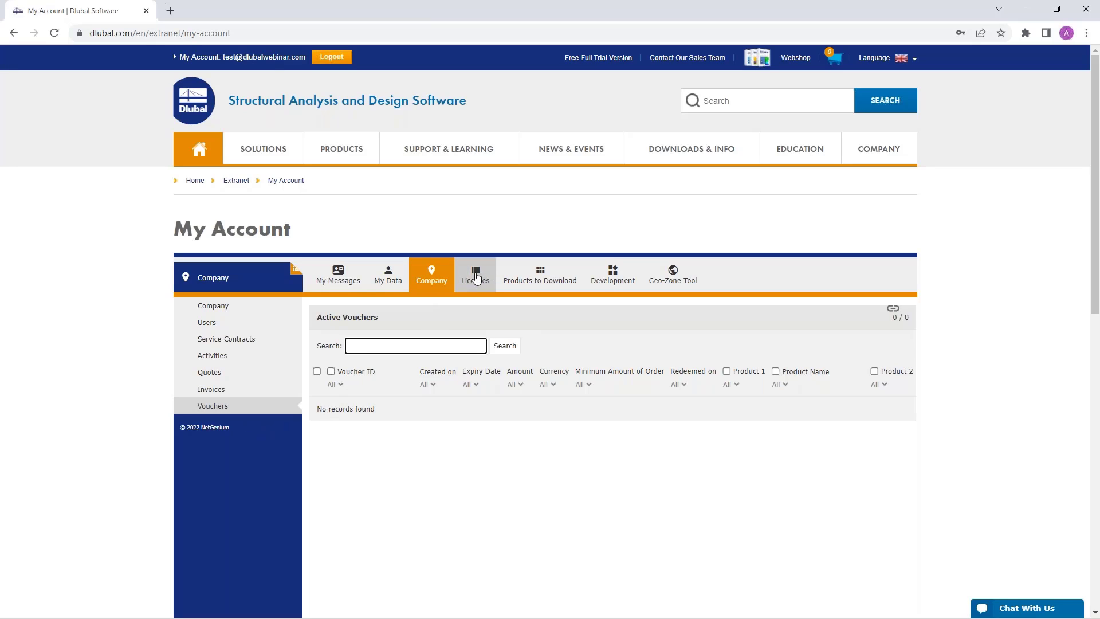
Step: Examine the licensed products table for RFEM 6, RSTAB 9 and RSECTION 1 and the licenses each product is assigned to
{"action": "left_click", "coordinate": [476, 277]}
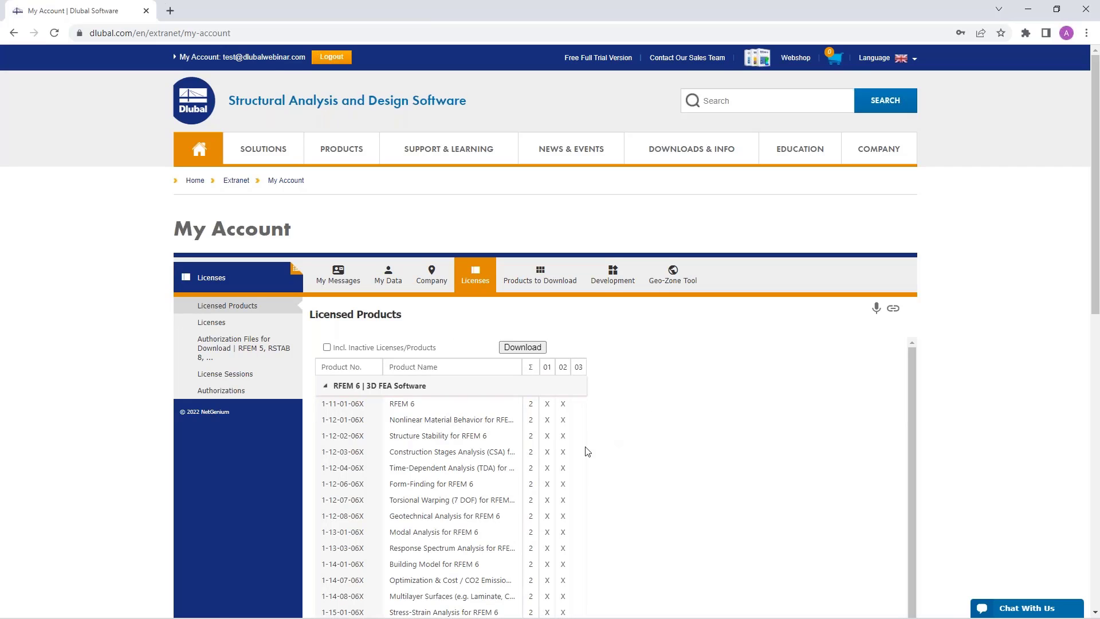
{"action": "scroll", "coordinate": [590, 446], "scroll_direction": "down", "scroll_amount": 1}
{"action": "scroll", "coordinate": [590, 446], "scroll_direction": "up", "scroll_amount": 1}
{"action": "scroll", "coordinate": [840, 389], "scroll_direction": "down", "scroll_amount": 1}
{"action": "scroll", "coordinate": [843, 386], "scroll_direction": "up", "scroll_amount": 1}
{"action": "left_click_drag", "start_coordinate": [1091, 282], "coordinate": [950, 406]}
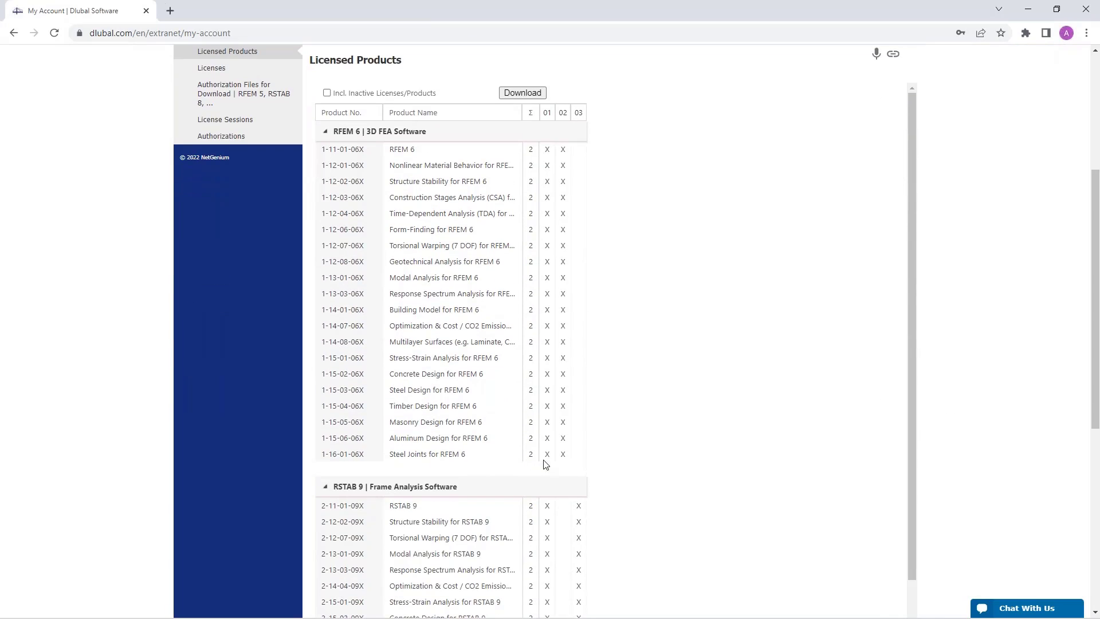
{"action": "scroll", "coordinate": [546, 507], "scroll_direction": "down", "scroll_amount": 1}
{"action": "scroll", "coordinate": [546, 509], "scroll_direction": "down", "scroll_amount": 1}
{"action": "scroll", "coordinate": [380, 170], "scroll_direction": "up", "scroll_amount": 1}
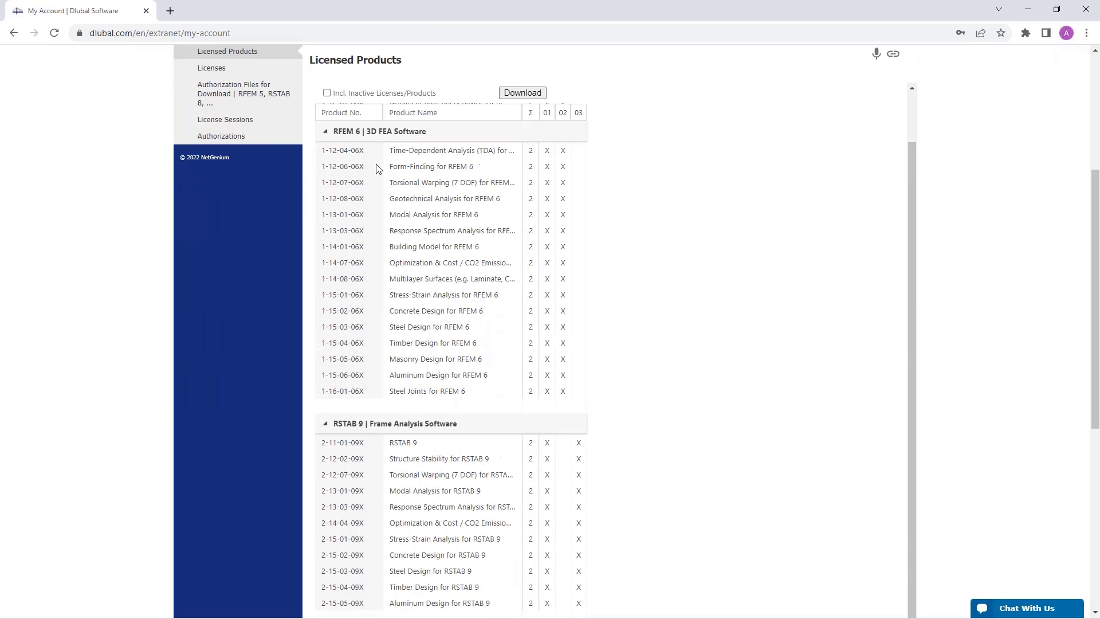
{"action": "scroll", "coordinate": [459, 264], "scroll_direction": "down", "scroll_amount": 1}
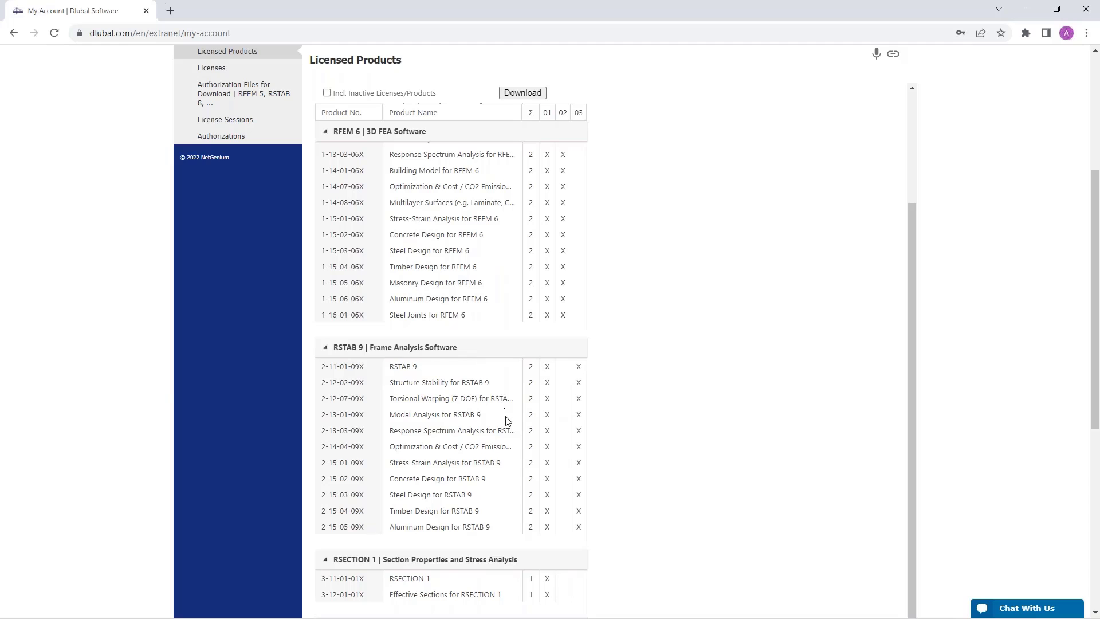
{"action": "scroll", "coordinate": [490, 422], "scroll_direction": "down", "scroll_amount": 3}
{"action": "scroll", "coordinate": [490, 422], "scroll_direction": "up", "scroll_amount": 2}
{"action": "scroll", "coordinate": [490, 422], "scroll_direction": "up", "scroll_amount": 1}
{"action": "scroll", "coordinate": [620, 393], "scroll_direction": "up", "scroll_amount": 3}
{"action": "scroll", "coordinate": [401, 336], "scroll_direction": "up", "scroll_amount": 5}
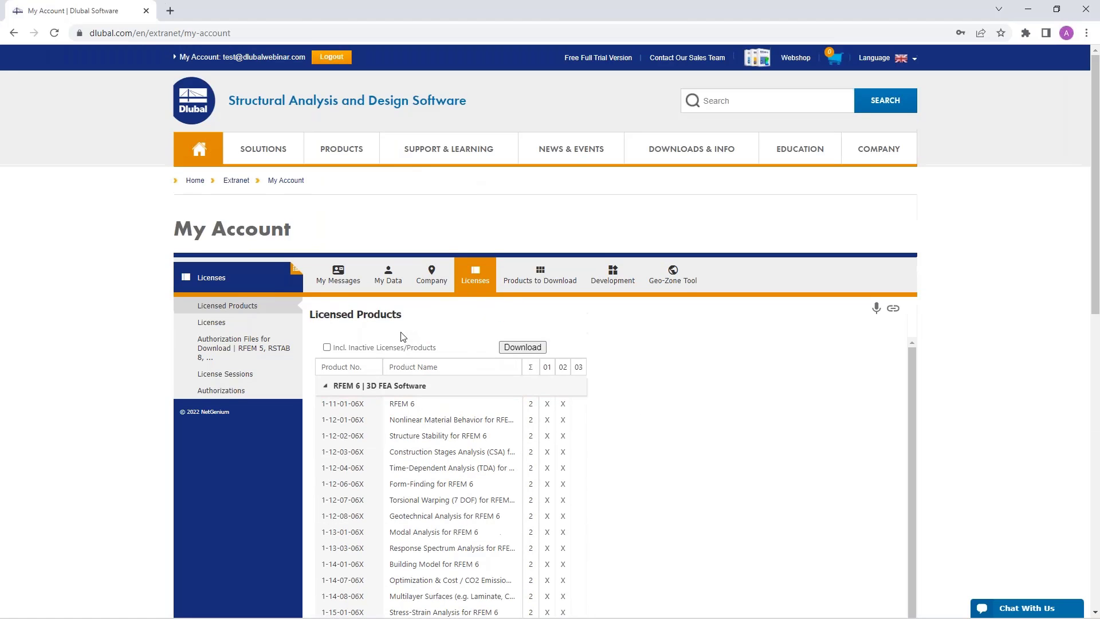
Step: View the company's licenses and the currently borrowed ones, plus the authorization files for download and the license sessions
{"action": "left_click", "coordinate": [209, 323]}
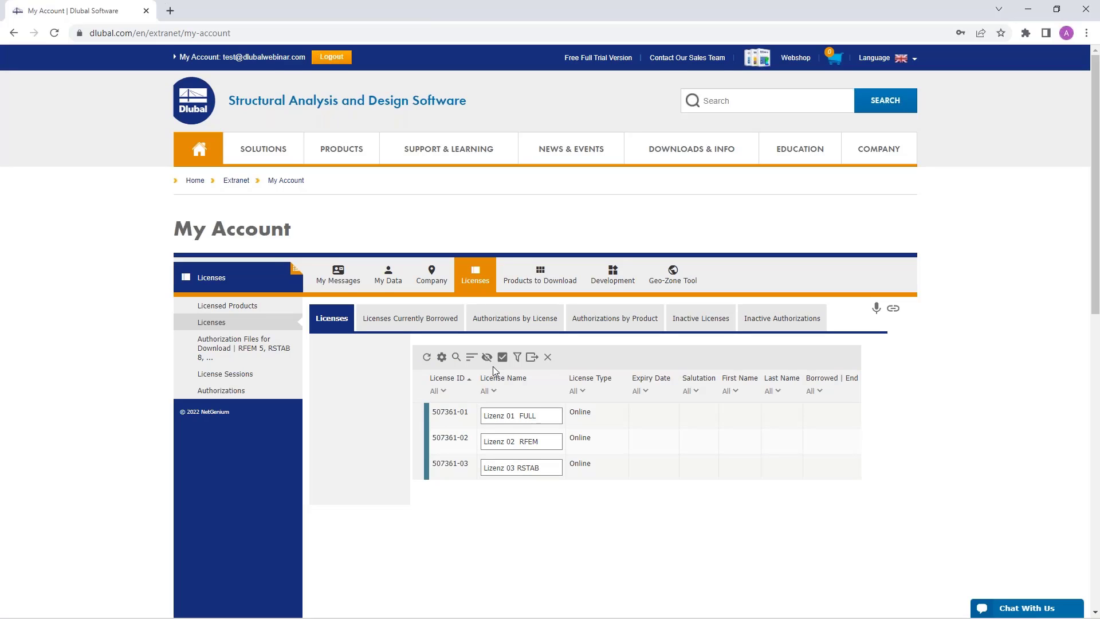
{"action": "left_click", "coordinate": [391, 319]}
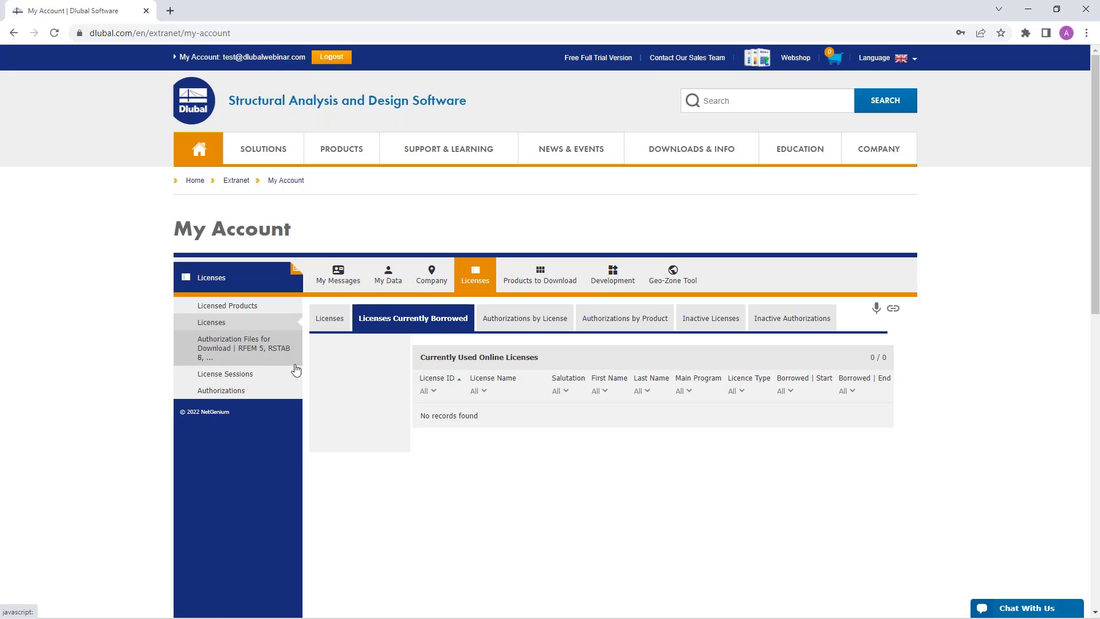
{"action": "left_click", "coordinate": [229, 349]}
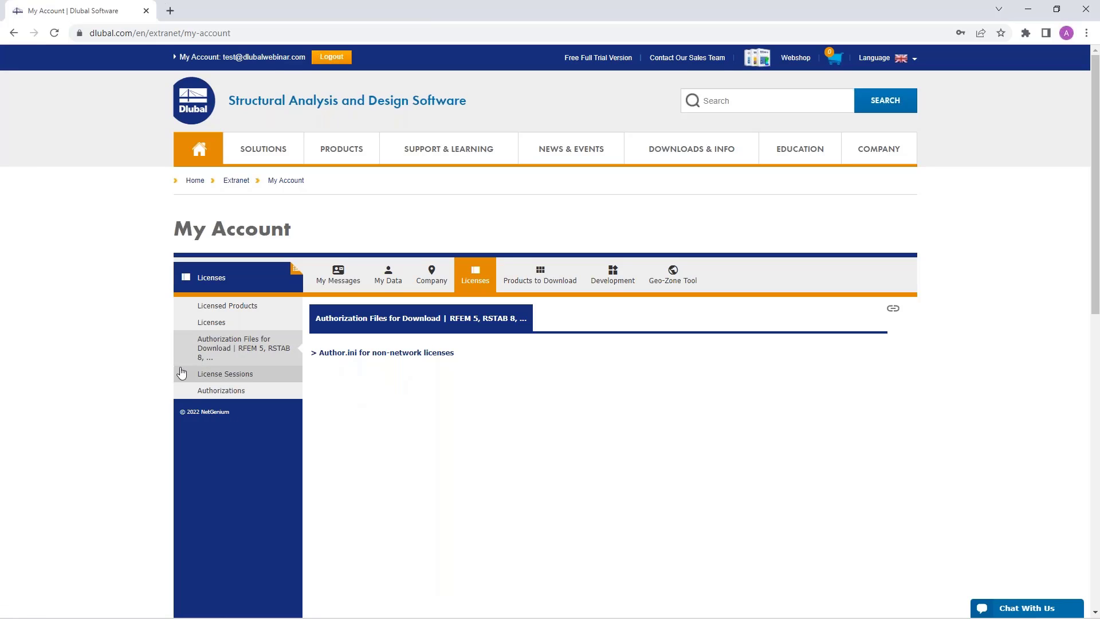
{"action": "left_click", "coordinate": [229, 374]}
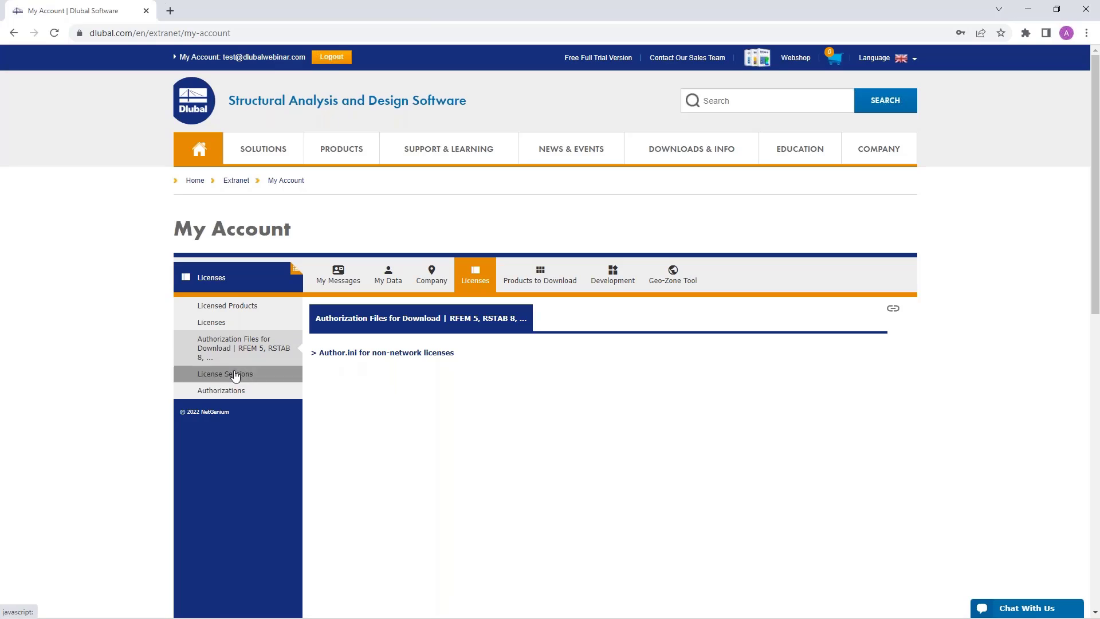
Step: Review the list of active authorizations by license and product
{"action": "left_click", "coordinate": [229, 391]}
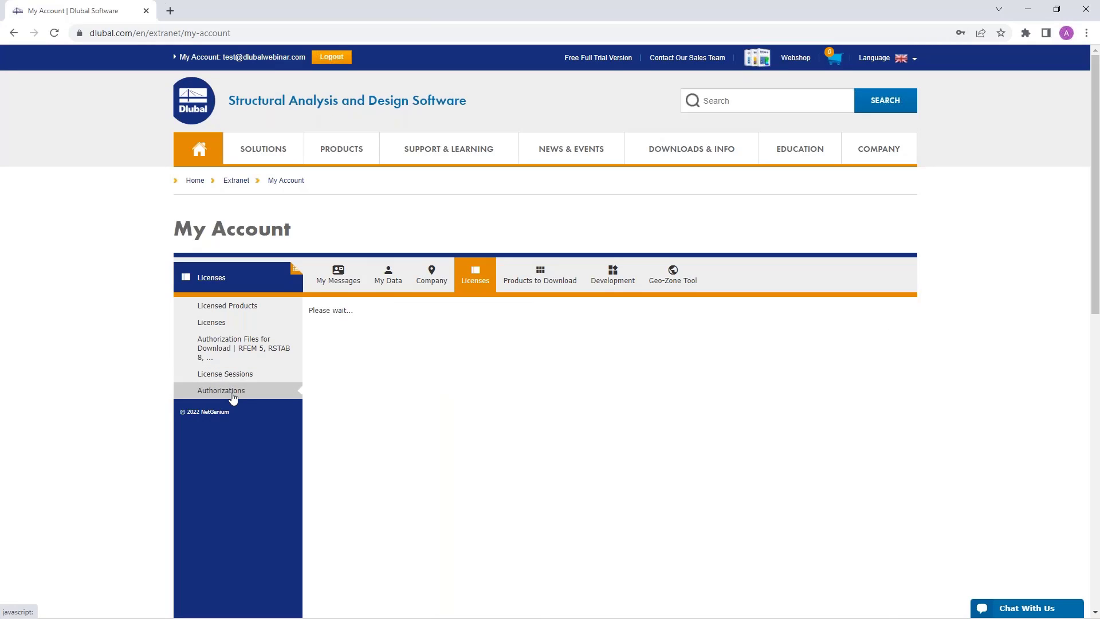
{"action": "scroll", "coordinate": [599, 441], "scroll_direction": "down", "scroll_amount": 3}
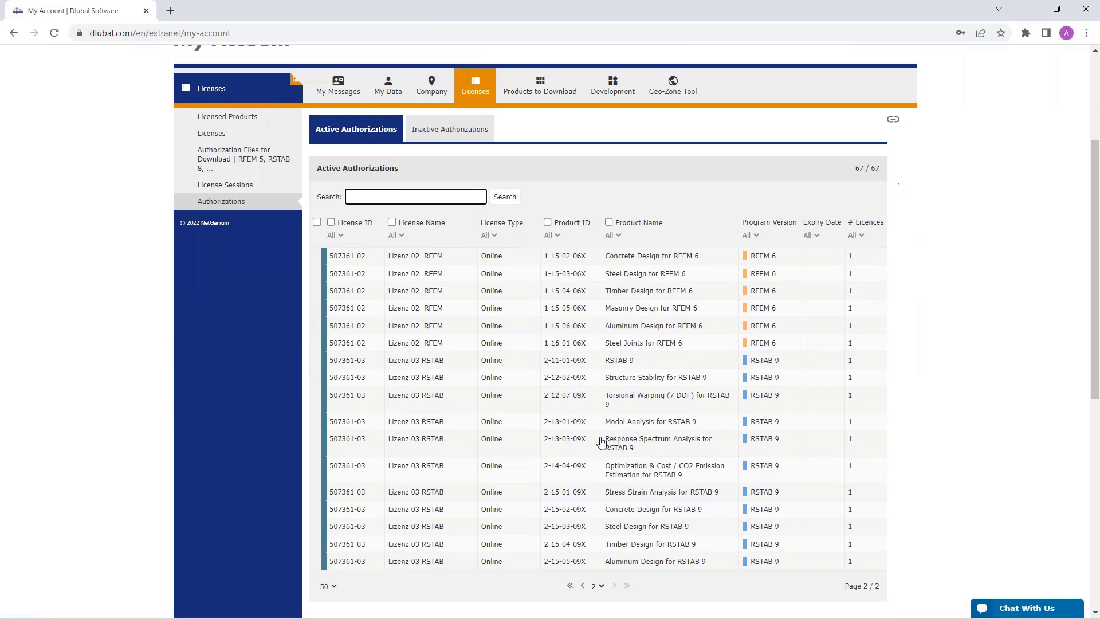
{"action": "scroll", "coordinate": [598, 441], "scroll_direction": "up", "scroll_amount": 3}
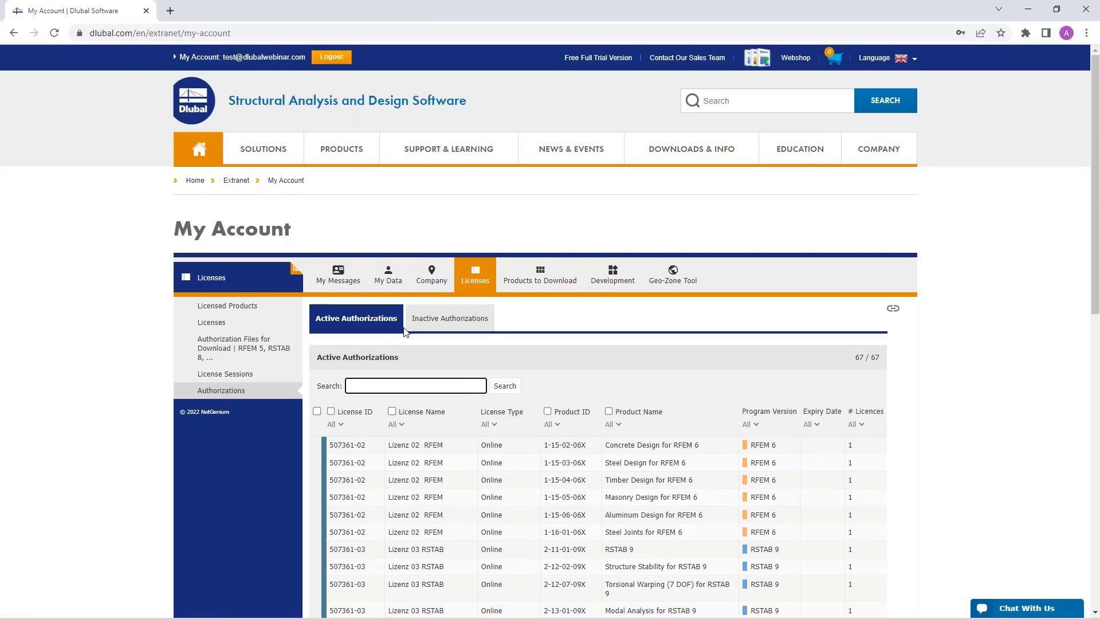
Step: View the current product versions to download, including the R19 generation, and the list of older versions
{"action": "left_click", "coordinate": [530, 279]}
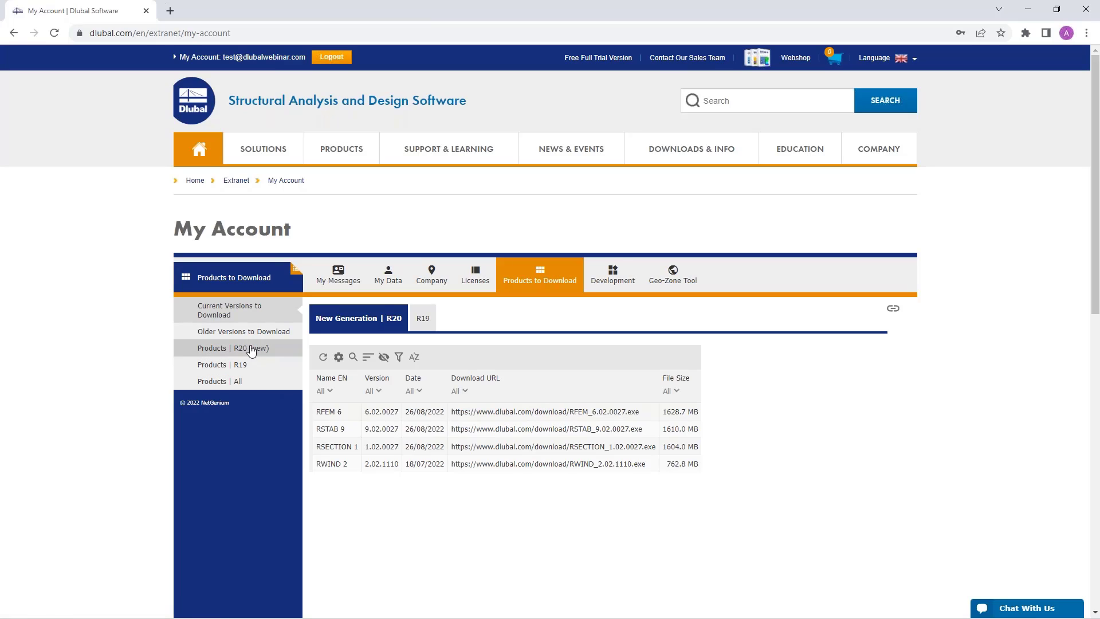
{"action": "left_click", "coordinate": [422, 319]}
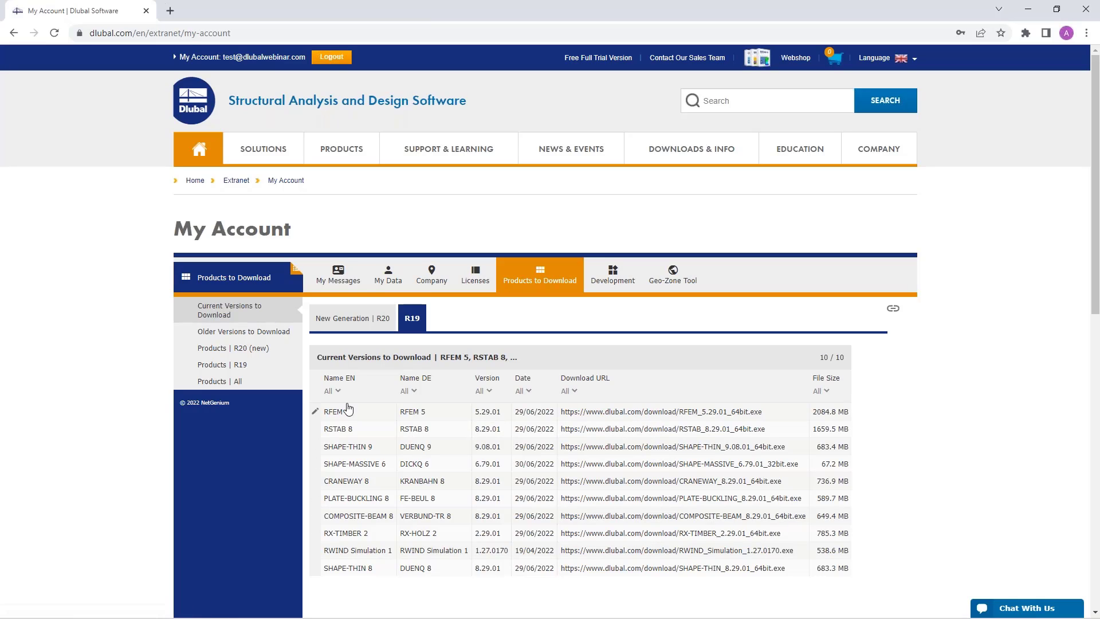
{"action": "left_click", "coordinate": [234, 333]}
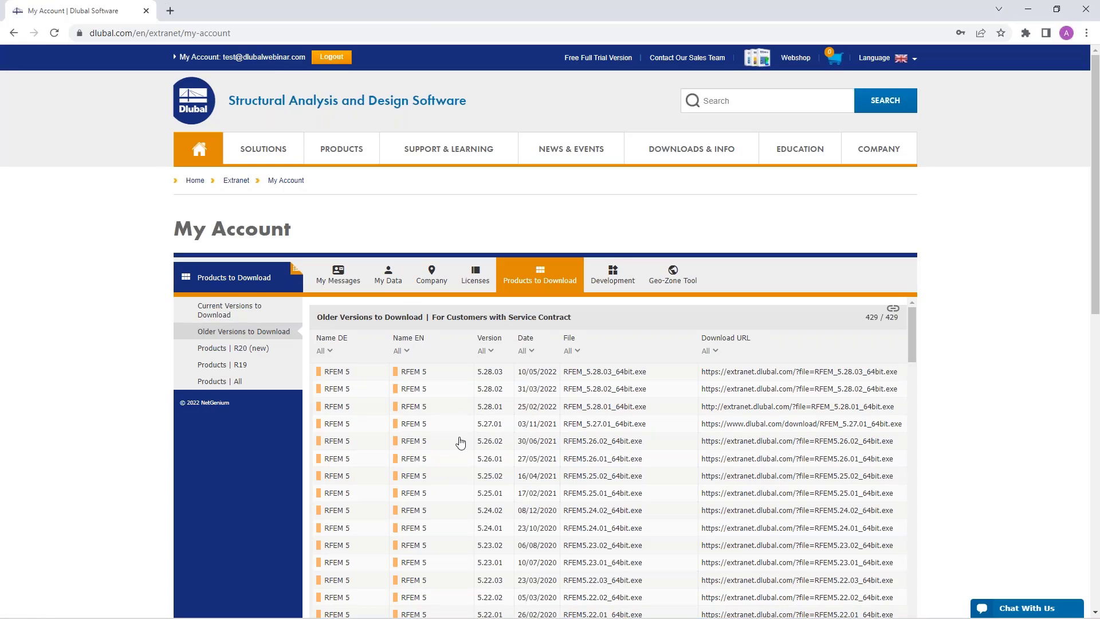
Step: Look through the list of older RFEM 5 and RSTAB 8 versions available for download
{"action": "scroll", "coordinate": [551, 457], "scroll_direction": "down", "scroll_amount": 3}
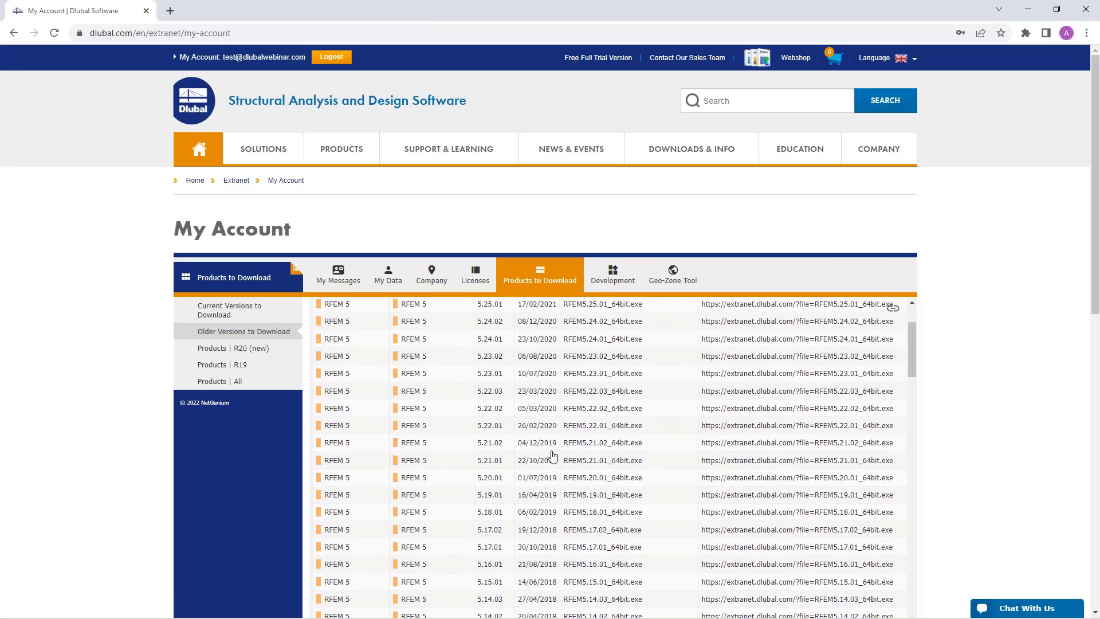
{"action": "scroll", "coordinate": [609, 485], "scroll_direction": "down", "scroll_amount": 10}
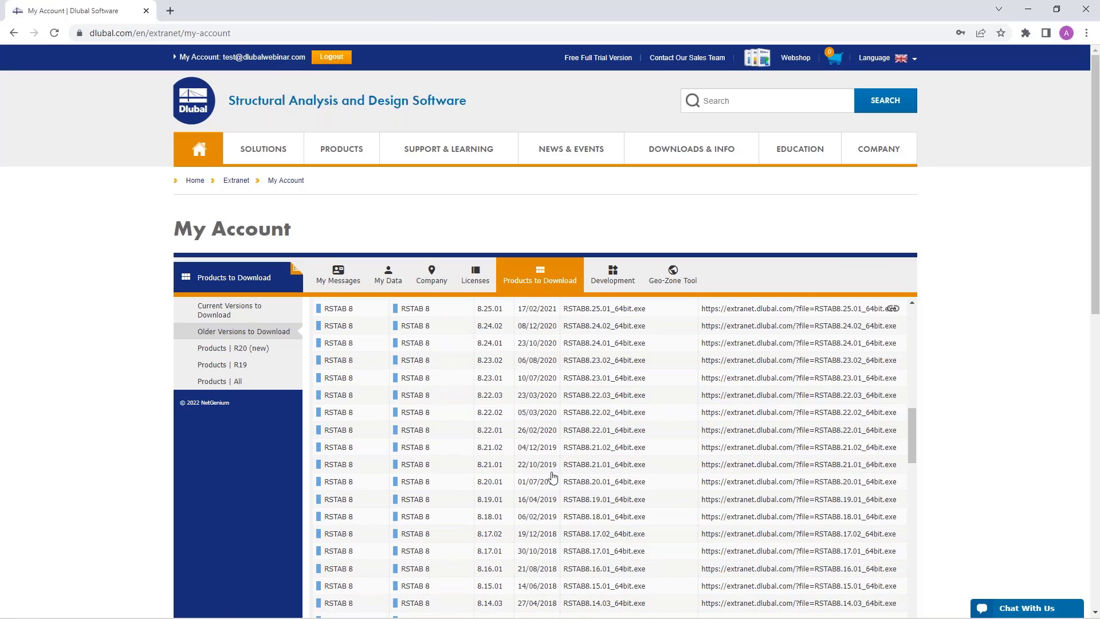
{"action": "scroll", "coordinate": [501, 476], "scroll_direction": "up", "scroll_amount": 13}
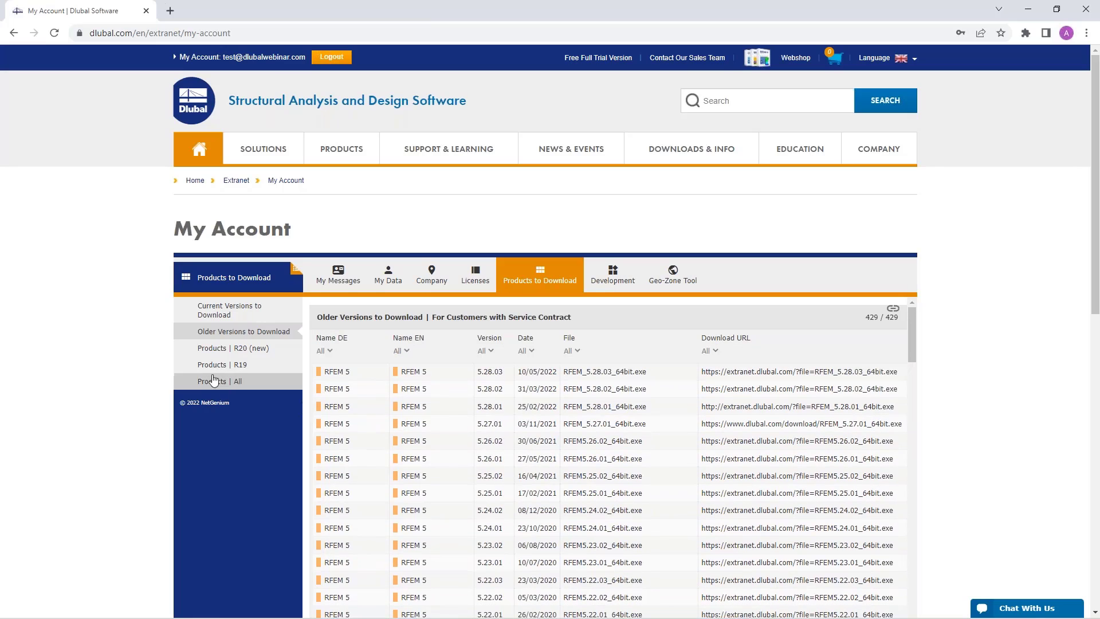
Step: View the first-license list of R20 products and select the Form-Finding for RFEM 6 entry
{"action": "left_click", "coordinate": [218, 349]}
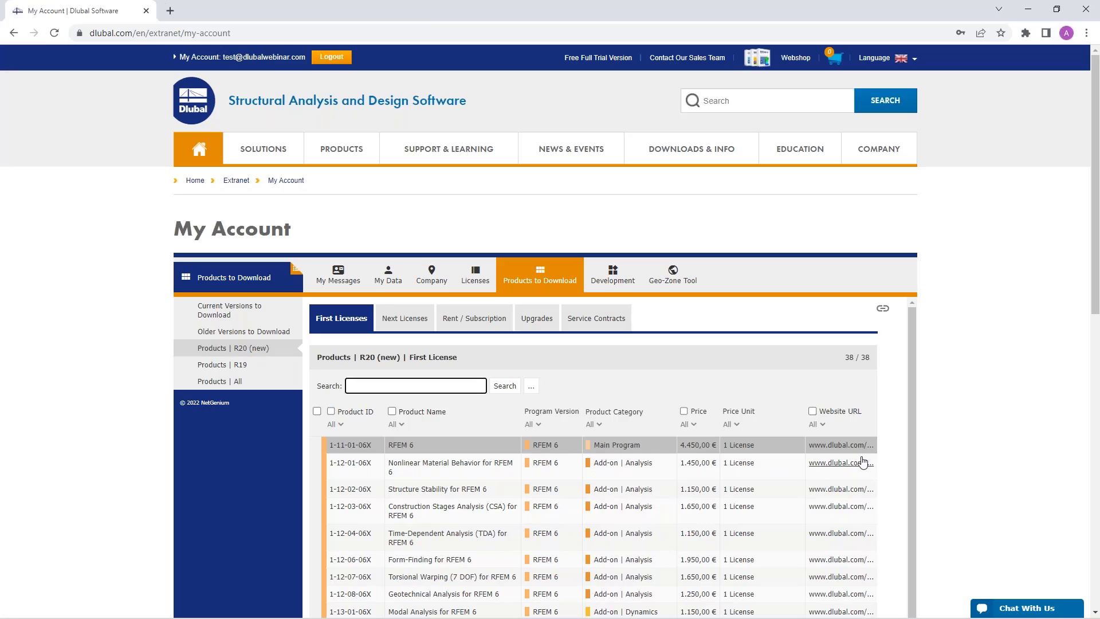
{"action": "left_click_drag", "start_coordinate": [1093, 284], "coordinate": [1099, 362]}
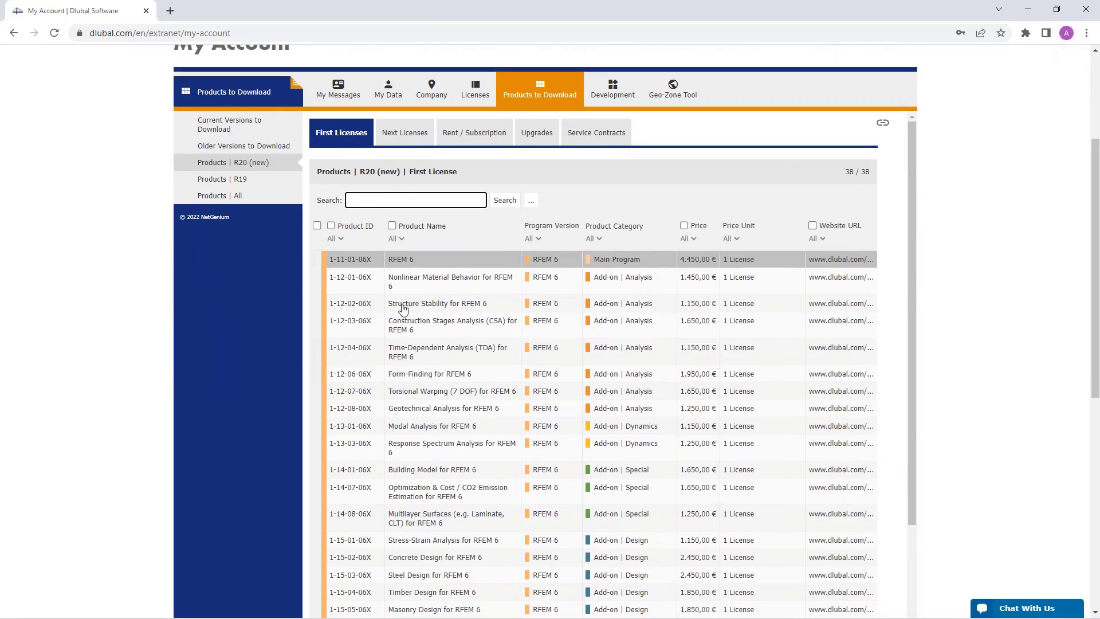
{"action": "left_click", "coordinate": [496, 378]}
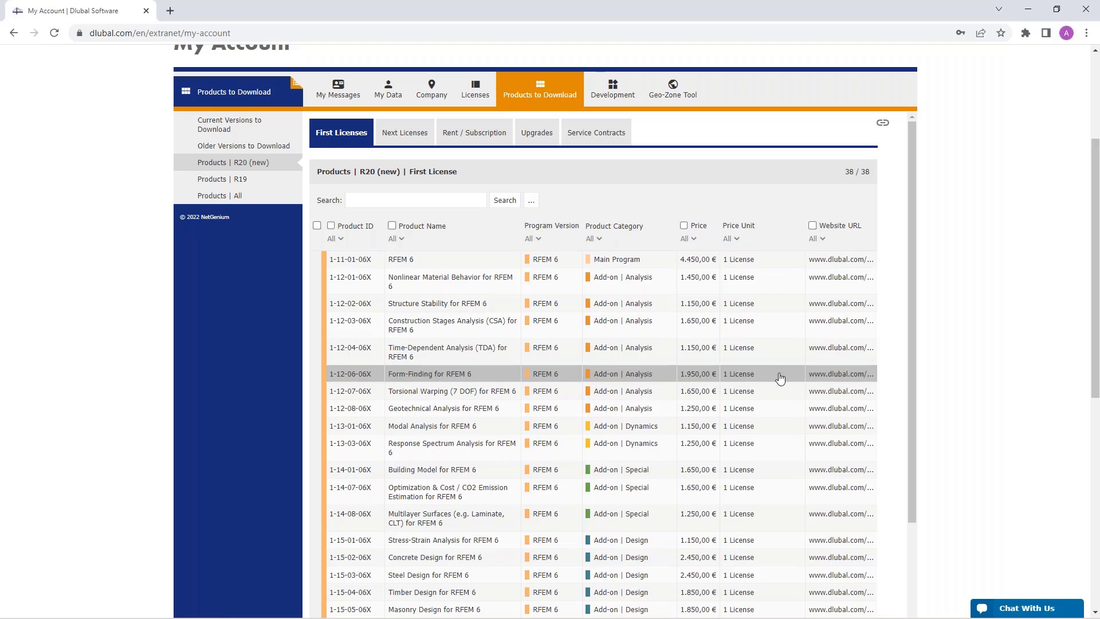
Step: Open the website link for Form-Finding for RFEM 6 and look through its product description page
{"action": "left_click", "coordinate": [841, 375]}
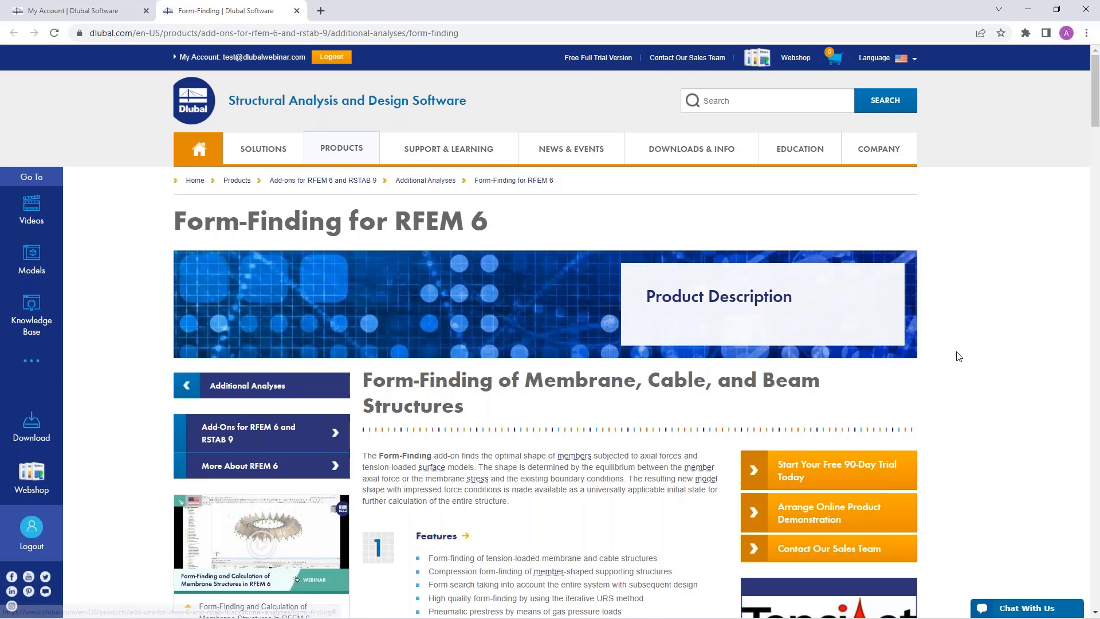
{"action": "scroll", "coordinate": [959, 356], "scroll_direction": "down", "scroll_amount": 2}
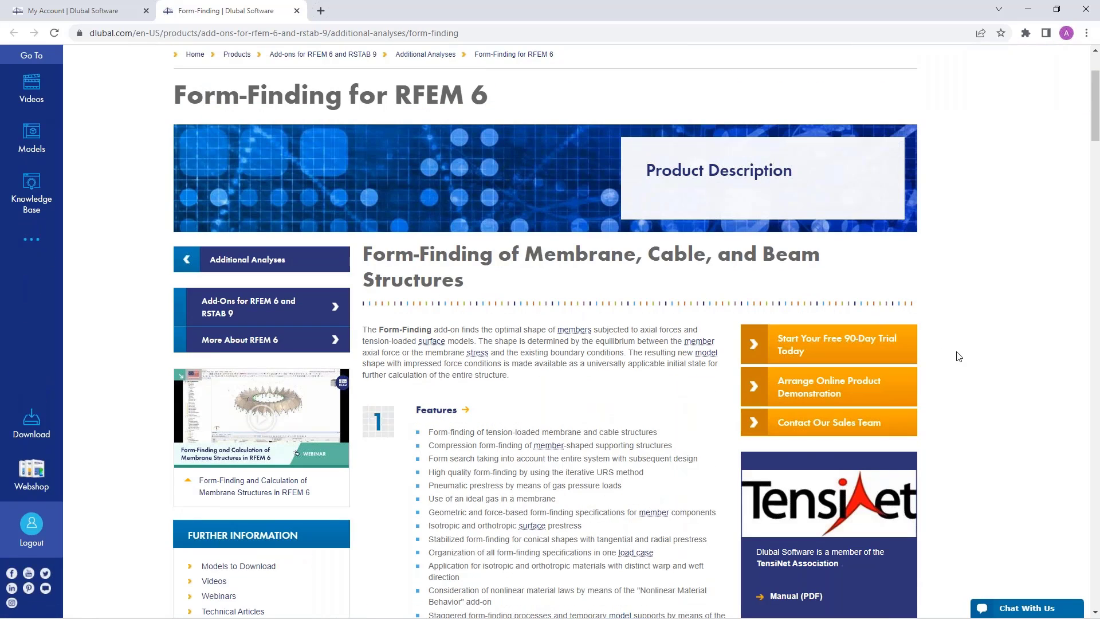
{"action": "scroll", "coordinate": [959, 356], "scroll_direction": "down", "scroll_amount": 20}
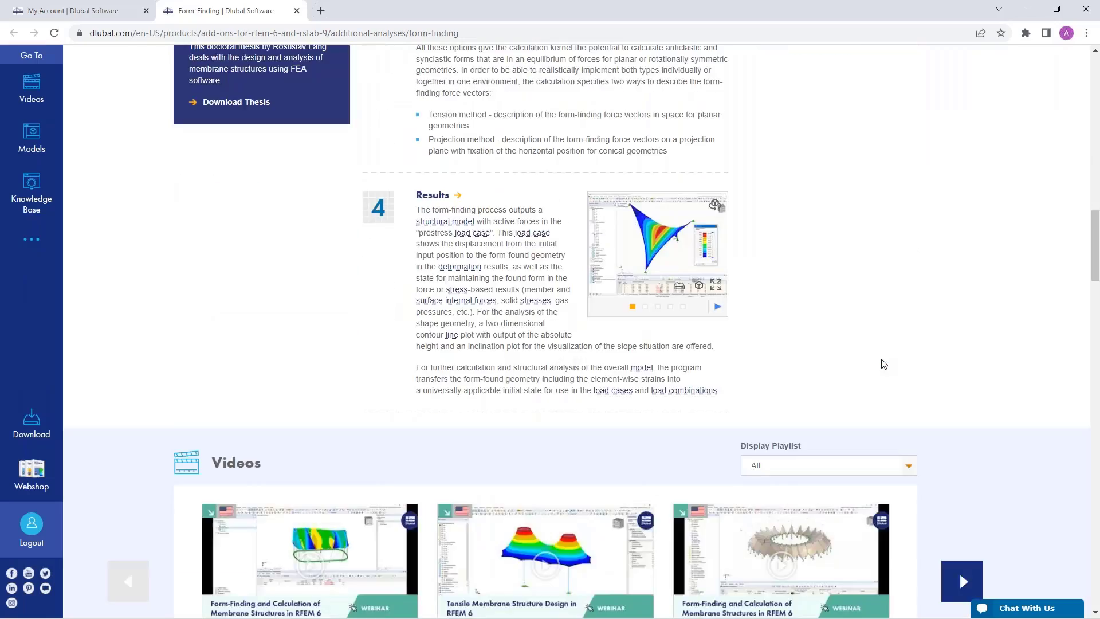
{"action": "scroll", "coordinate": [834, 363], "scroll_direction": "up", "scroll_amount": 20}
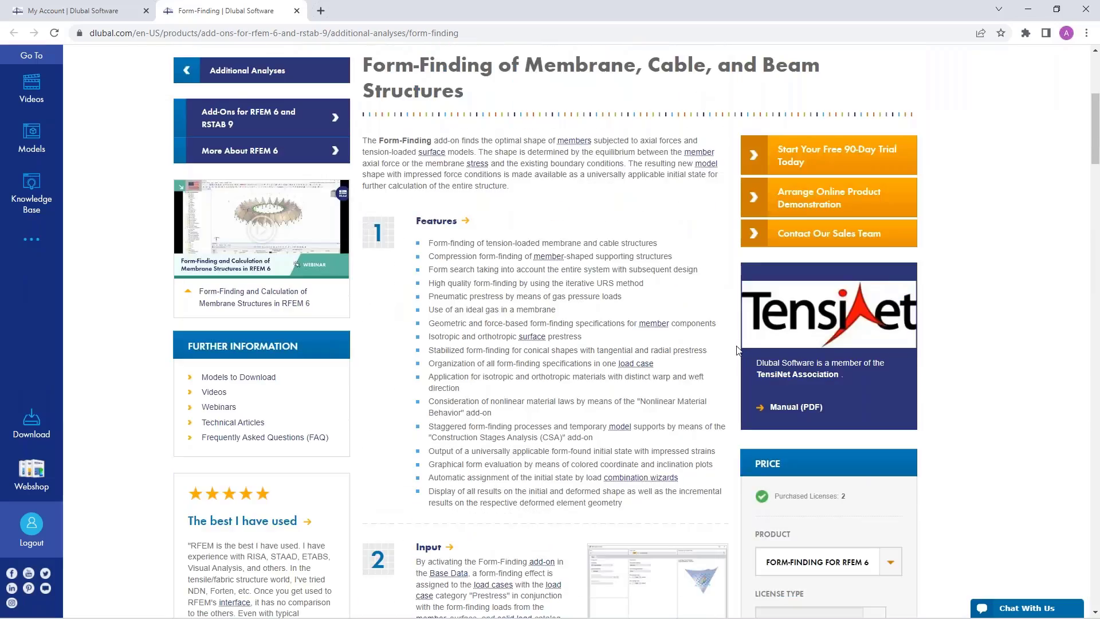
{"action": "scroll", "coordinate": [737, 350], "scroll_direction": "up", "scroll_amount": 2}
{"action": "scroll", "coordinate": [737, 350], "scroll_direction": "down", "scroll_amount": 2}
{"action": "scroll", "coordinate": [724, 339], "scroll_direction": "up", "scroll_amount": 5}
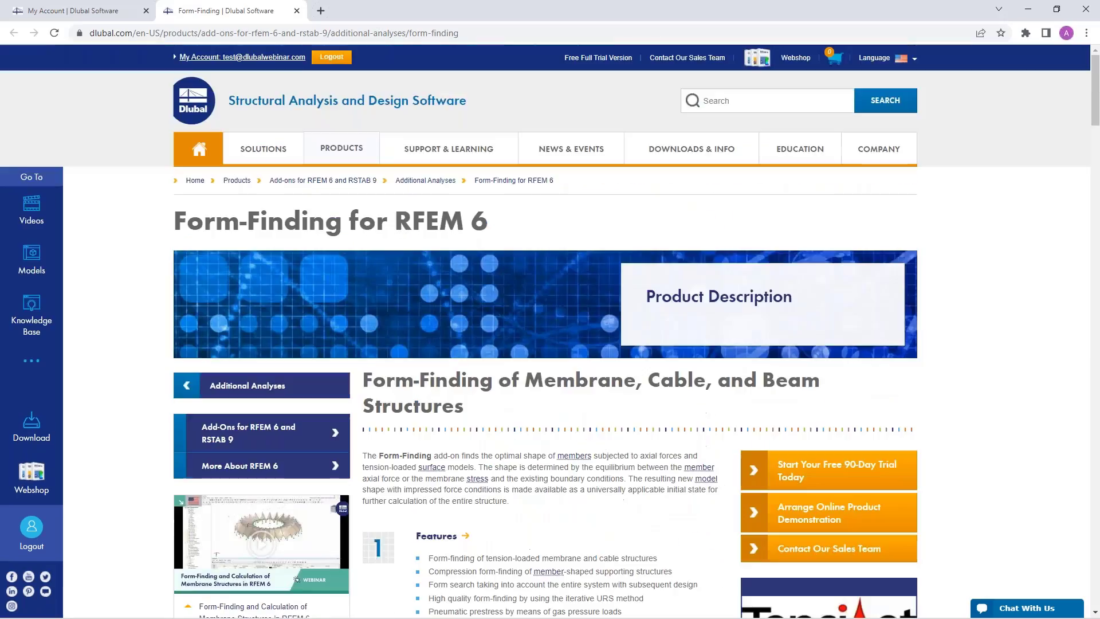
Step: Return to the account page and view the R19 product list and the list of all products
{"action": "left_click", "coordinate": [69, 11]}
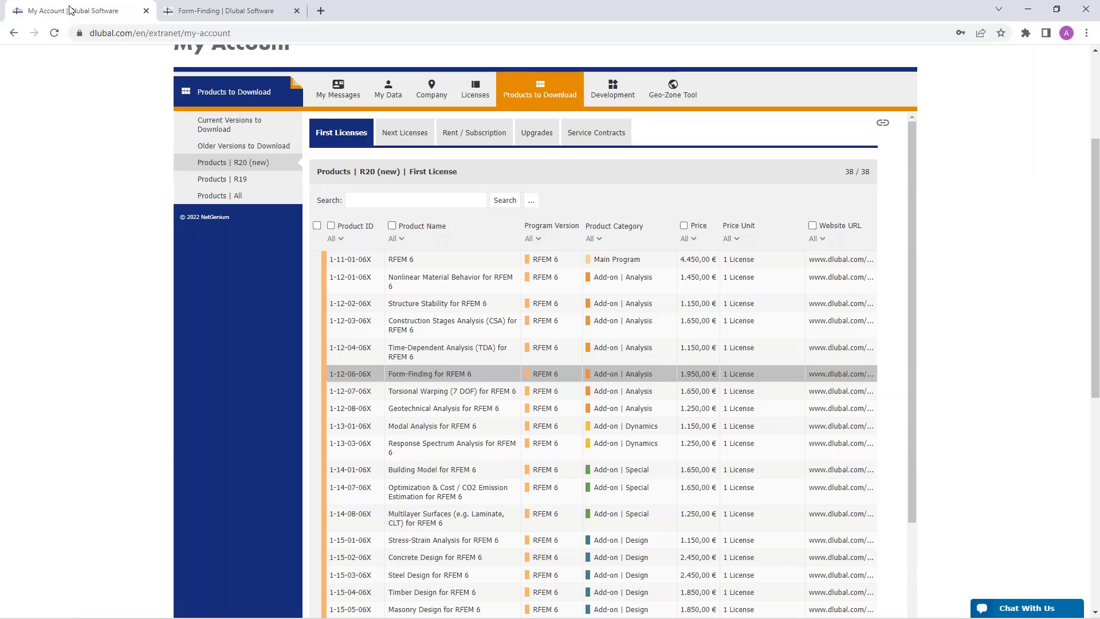
{"action": "left_click", "coordinate": [221, 179]}
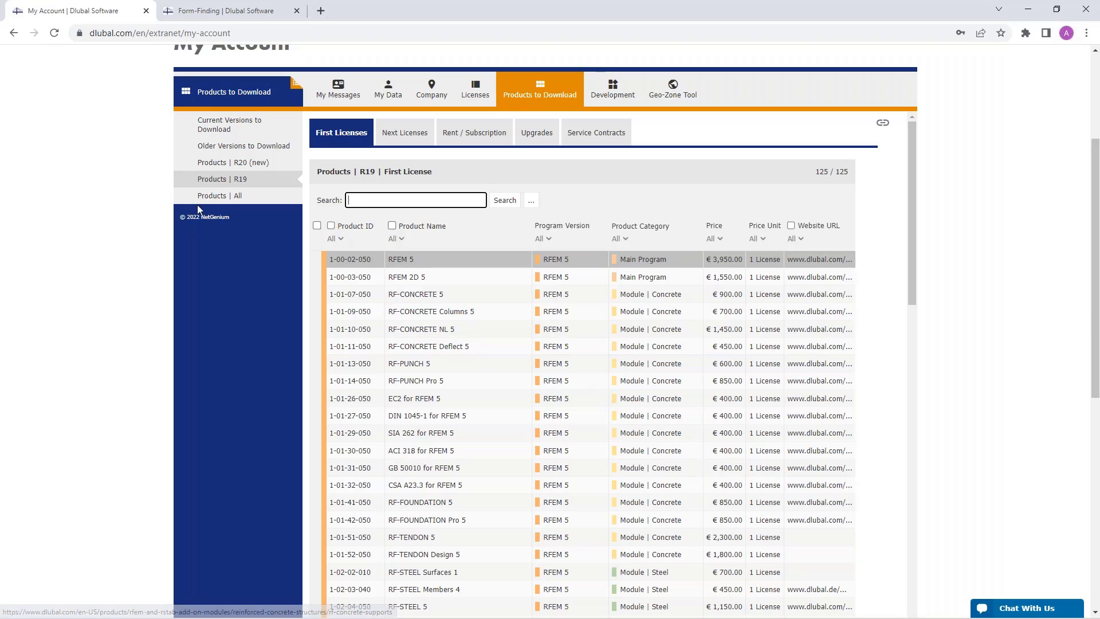
{"action": "left_click", "coordinate": [226, 195]}
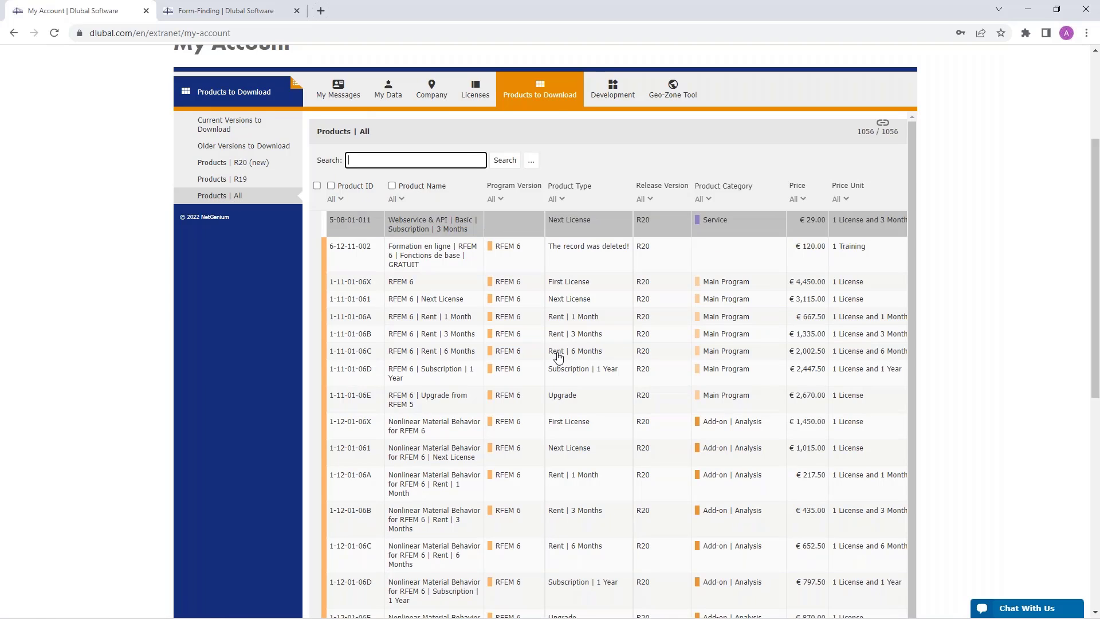
{"action": "scroll", "coordinate": [560, 358], "scroll_direction": "up", "scroll_amount": 3}
{"action": "scroll", "coordinate": [558, 356], "scroll_direction": "up", "scroll_amount": 3}
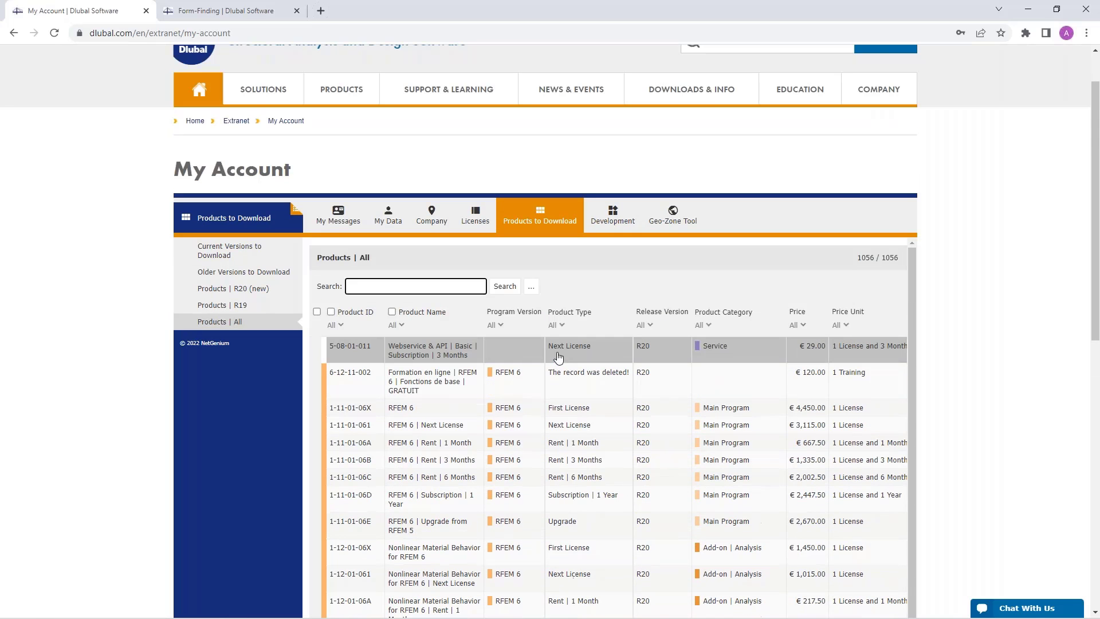
Step: View the list of implemented features for RFEM 6 in the development section
{"action": "left_click", "coordinate": [612, 215]}
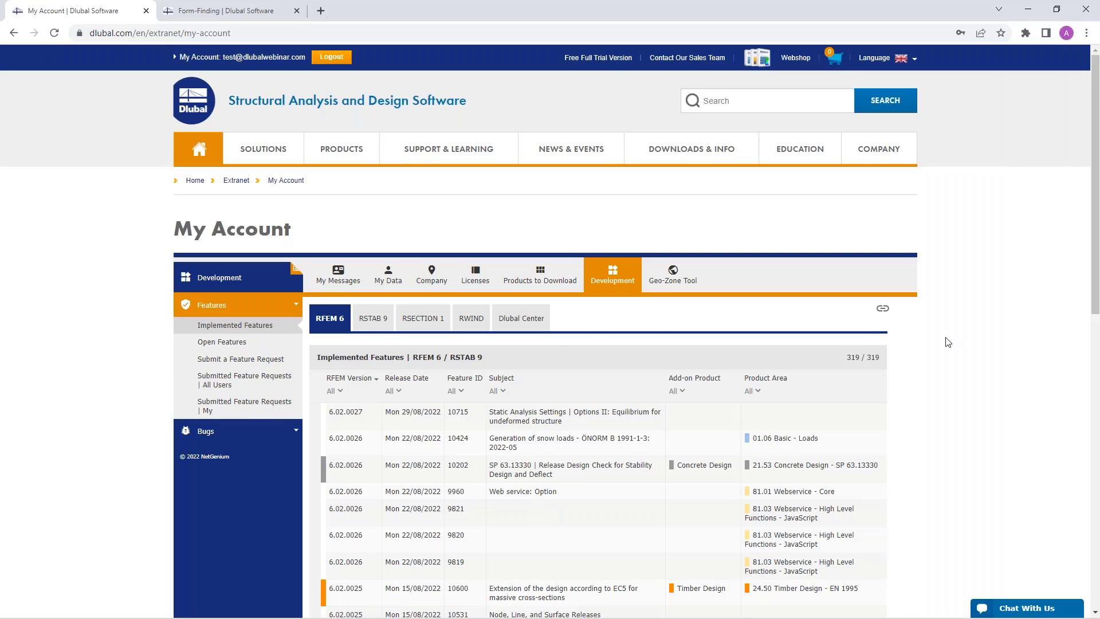
{"action": "scroll", "coordinate": [911, 346], "scroll_direction": "down", "scroll_amount": 3}
{"action": "scroll", "coordinate": [908, 345], "scroll_direction": "up", "scroll_amount": 1}
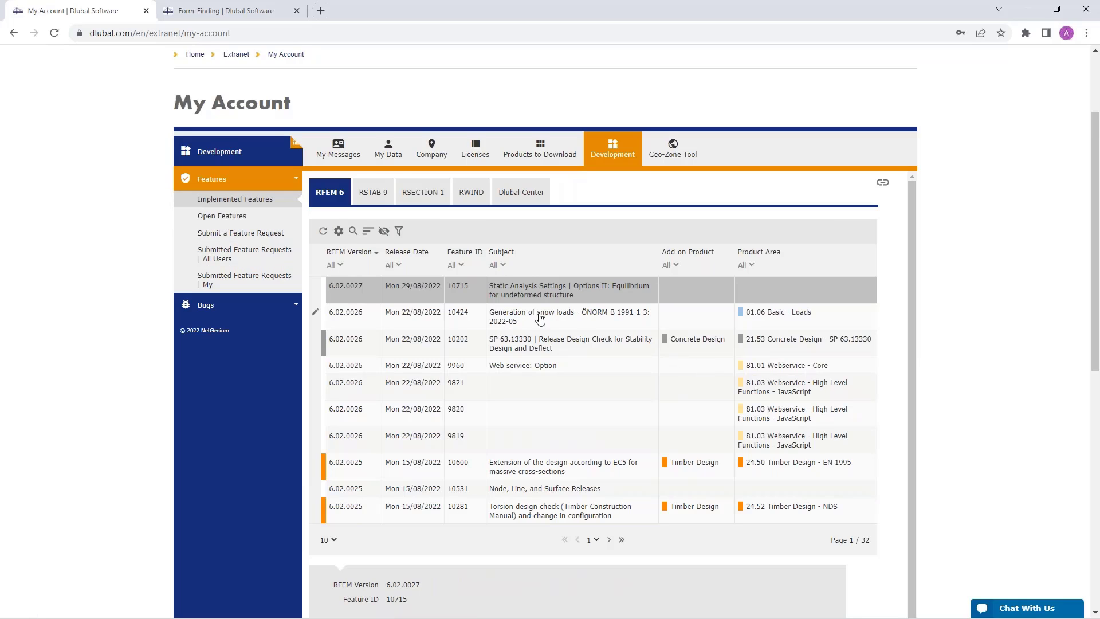
Step: Filter the implemented features by the Steel joints add-on and show the details of the Rectangular Hollow Sections feature
{"action": "left_click", "coordinate": [675, 266]}
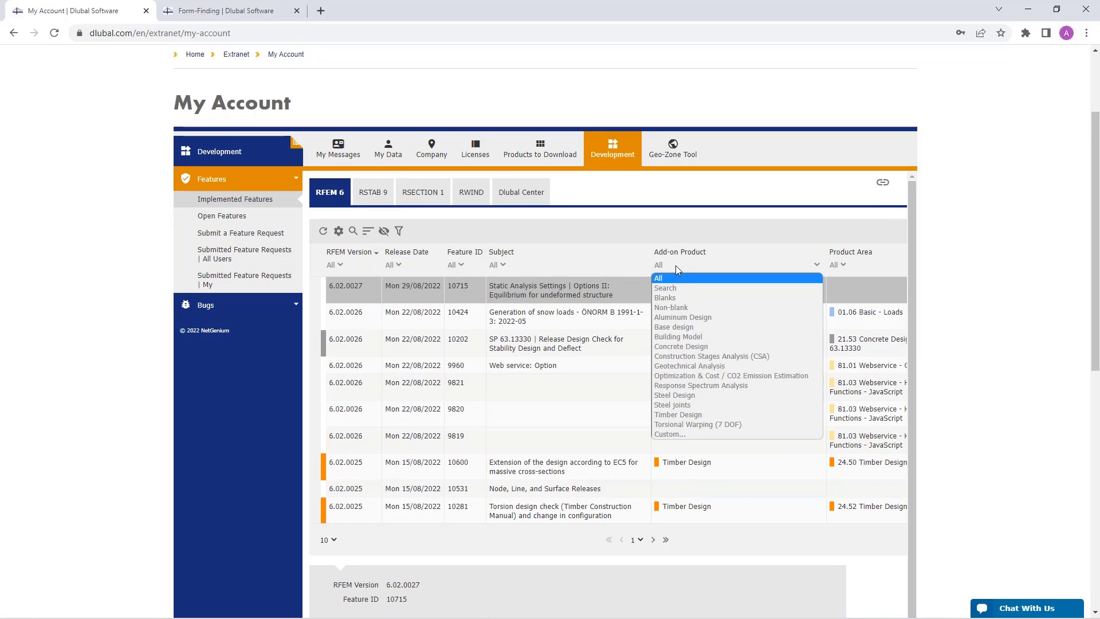
{"action": "left_click", "coordinate": [712, 404]}
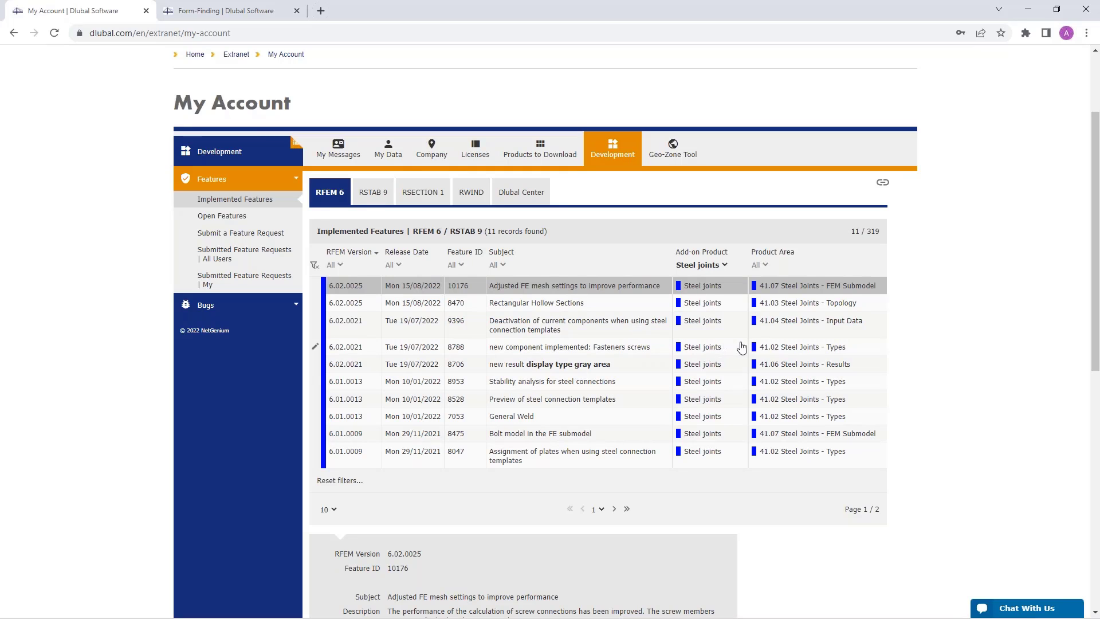
{"action": "left_click", "coordinate": [617, 303]}
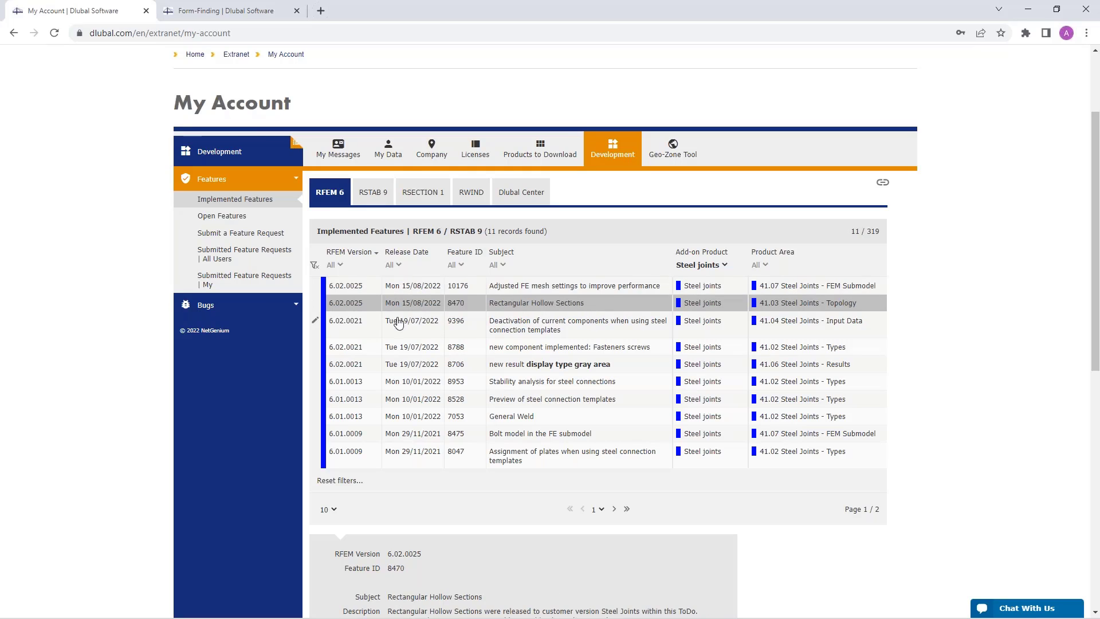
Step: Reset the add-on product filter to All and view the implemented features for RSTAB 9 and RSECTION 1
{"action": "left_click", "coordinate": [723, 265]}
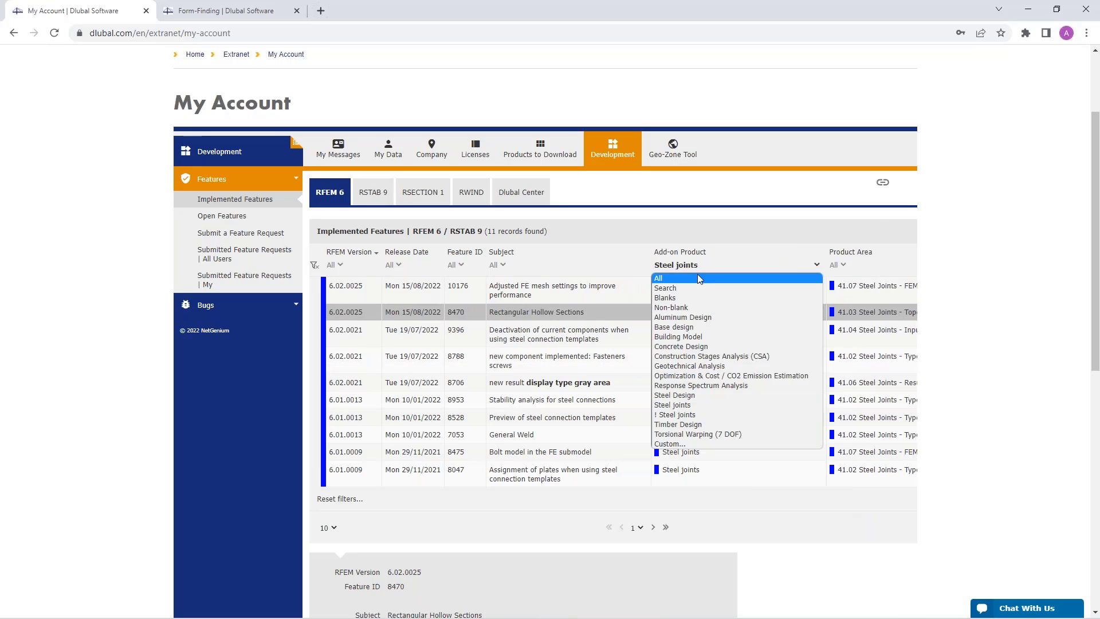
{"action": "left_click", "coordinate": [695, 276]}
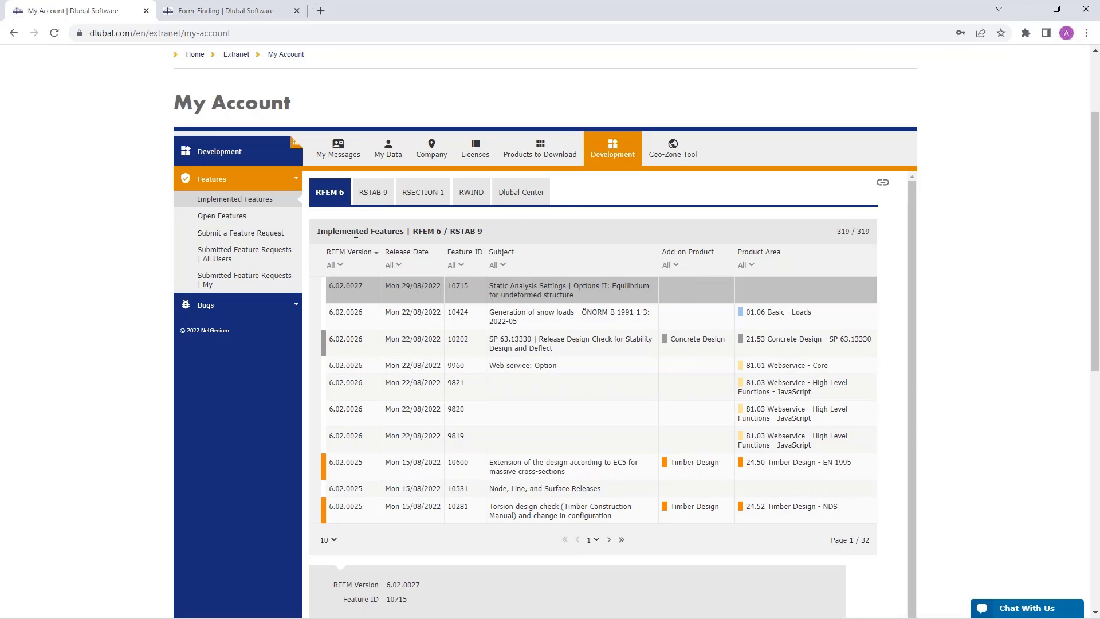
{"action": "left_click", "coordinate": [375, 198]}
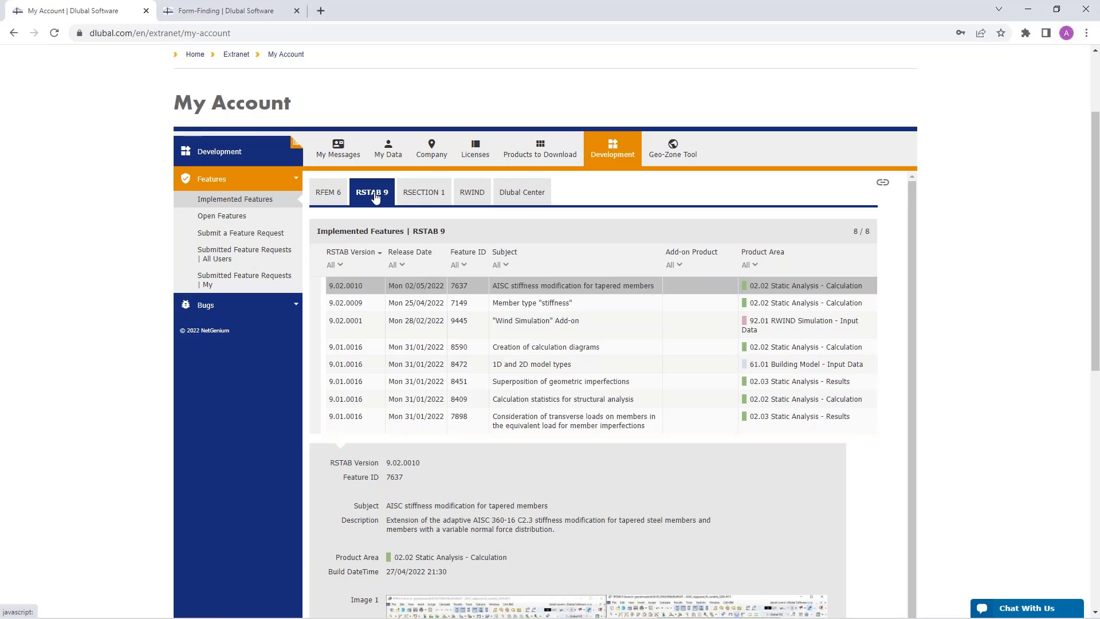
{"action": "left_click", "coordinate": [422, 197]}
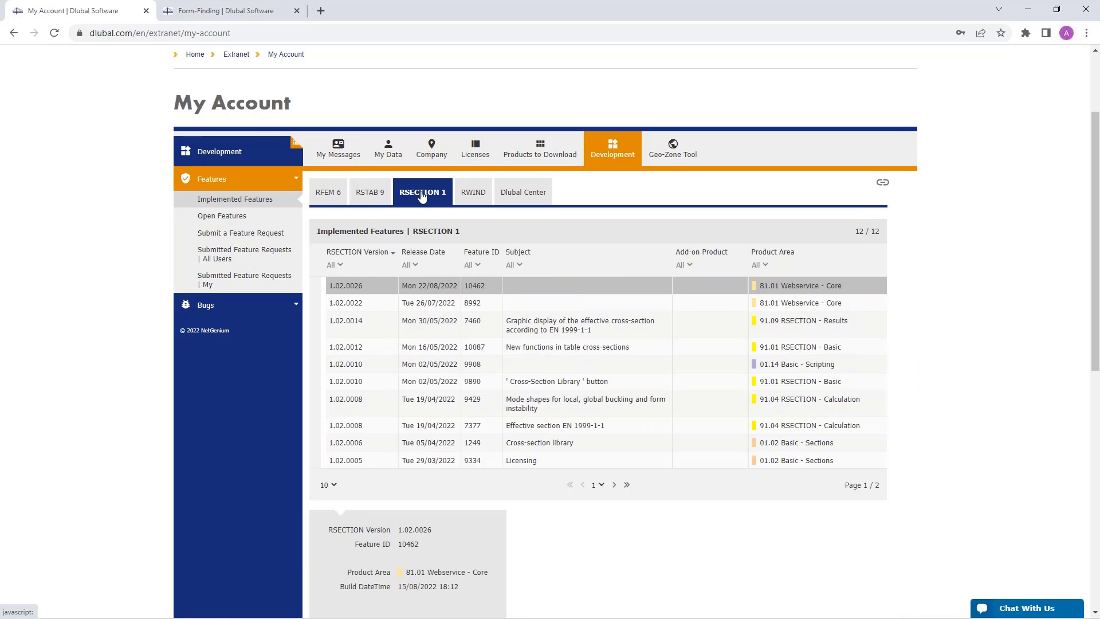
Step: View the open features for RFEM 6 and examine the fields of the form for submitting a feature request
{"action": "left_click", "coordinate": [219, 221]}
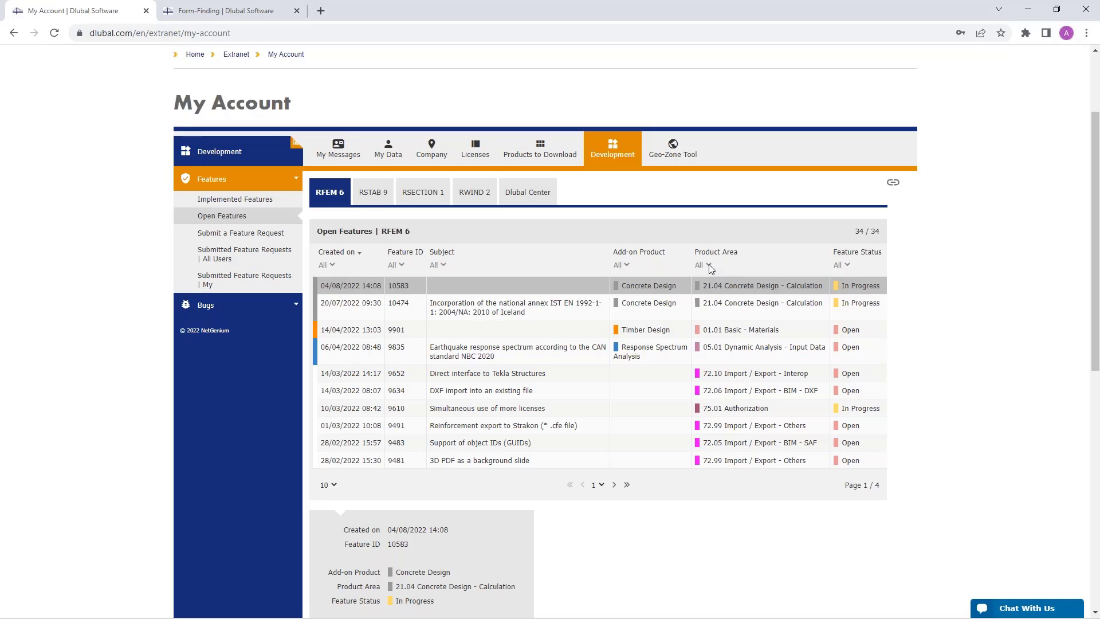
{"action": "left_click", "coordinate": [239, 236]}
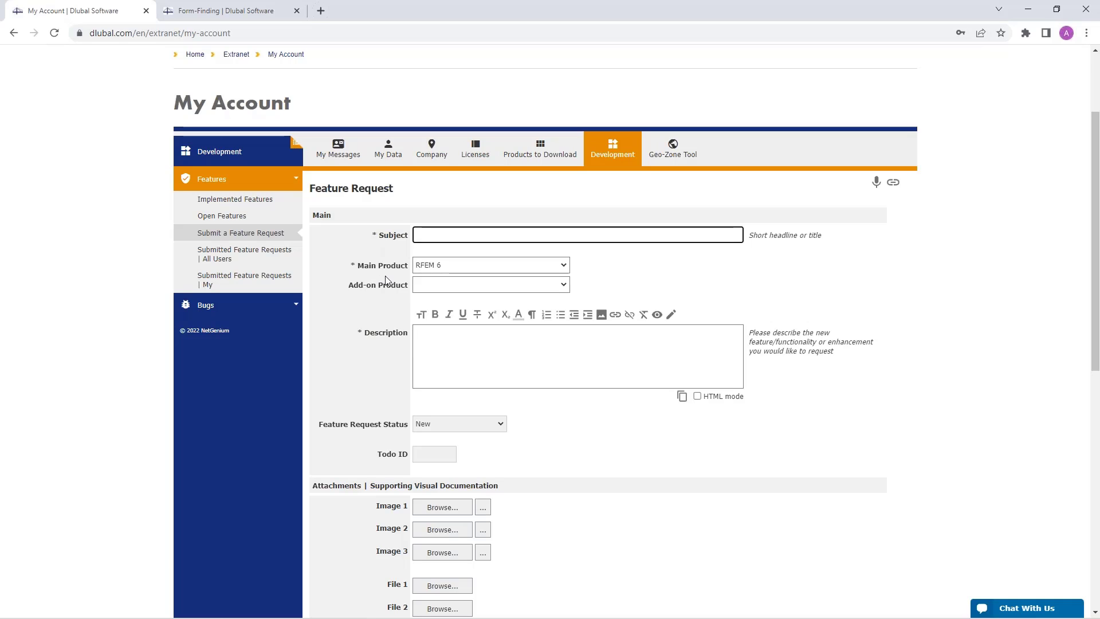
{"action": "left_click", "coordinate": [453, 343]}
{"action": "scroll", "coordinate": [471, 432], "scroll_direction": "down", "scroll_amount": 2}
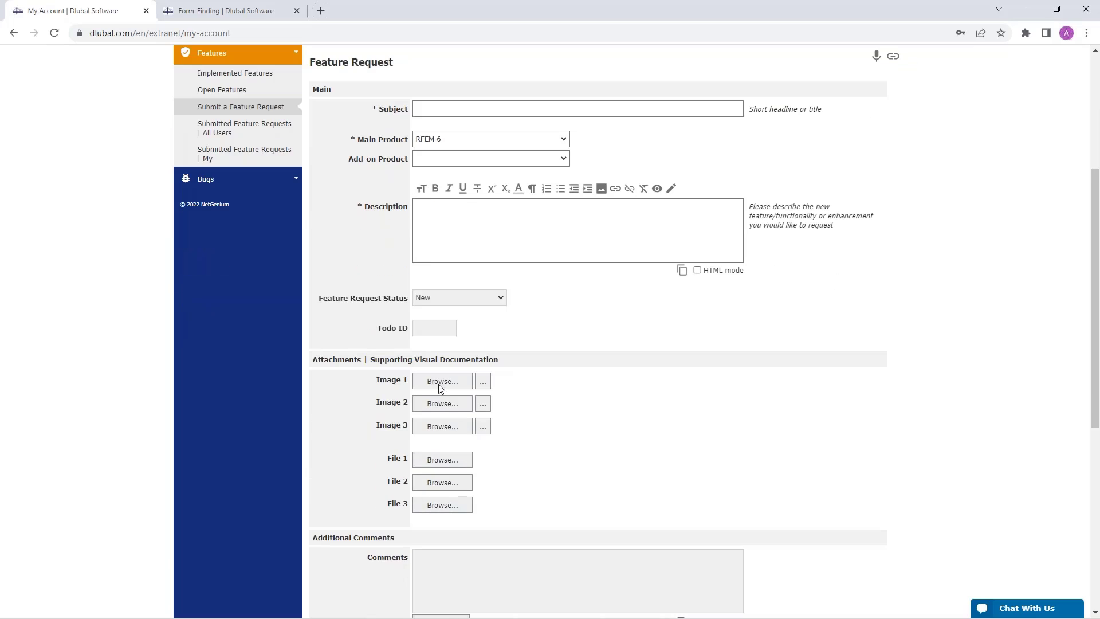
{"action": "scroll", "coordinate": [551, 421], "scroll_direction": "up", "scroll_amount": 4}
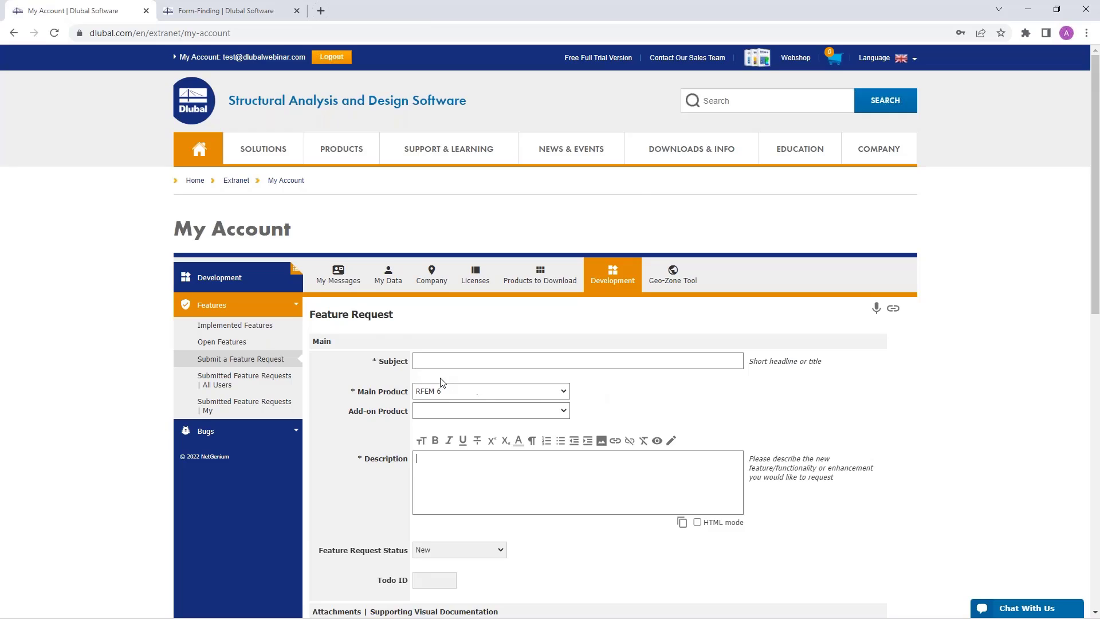
{"action": "scroll", "coordinate": [442, 382], "scroll_direction": "down", "scroll_amount": 2}
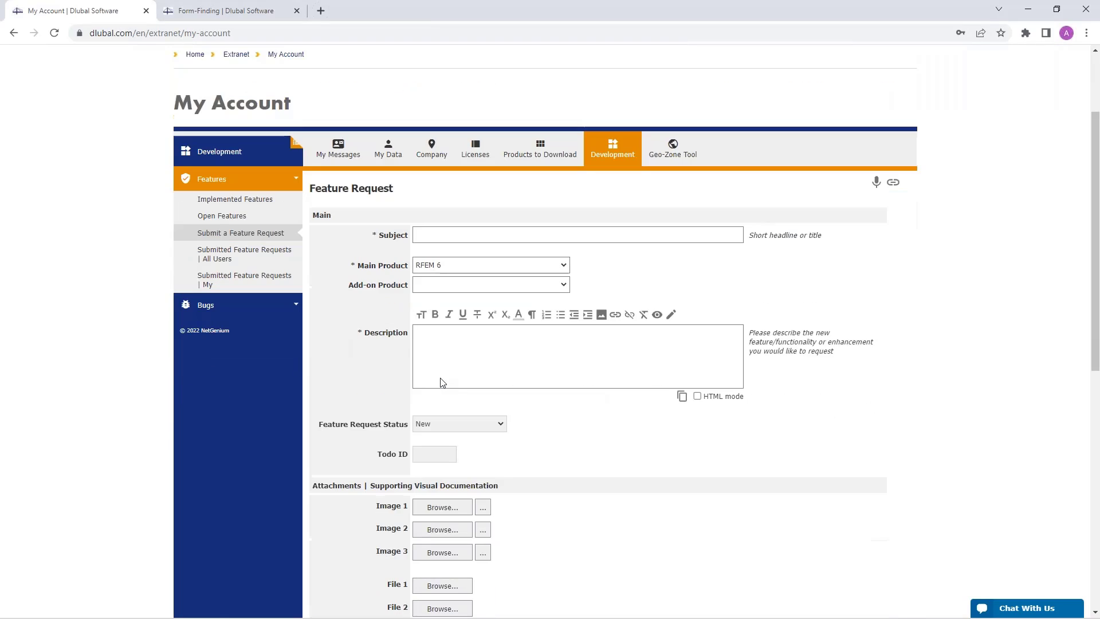
Step: View the feature requests submitted by all users and those submitted from this account
{"action": "left_click", "coordinate": [230, 256]}
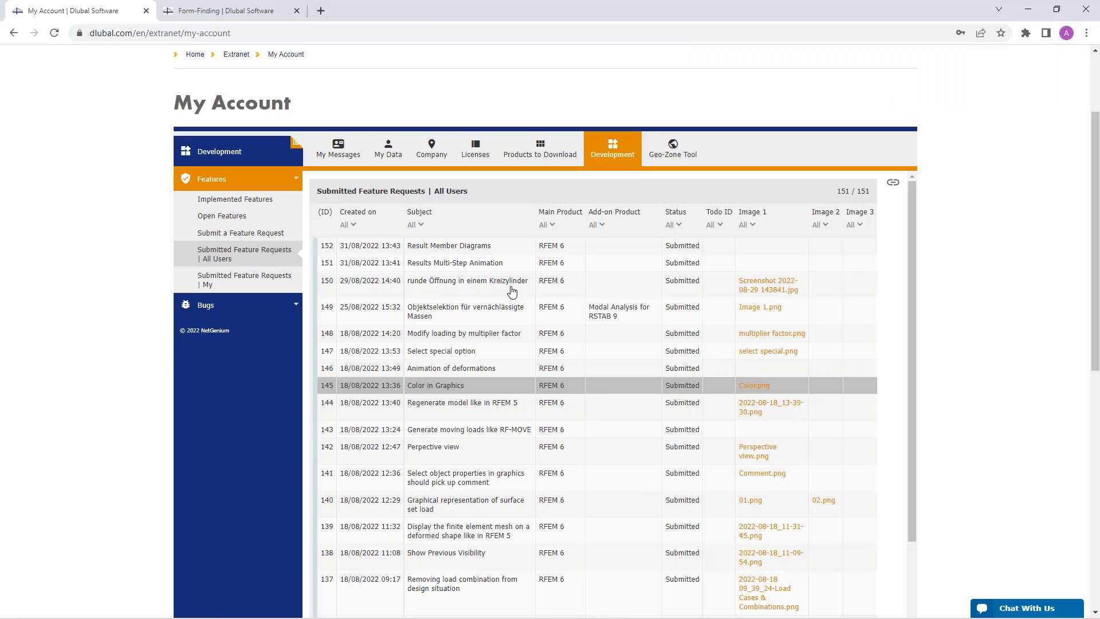
{"action": "left_click", "coordinate": [240, 284]}
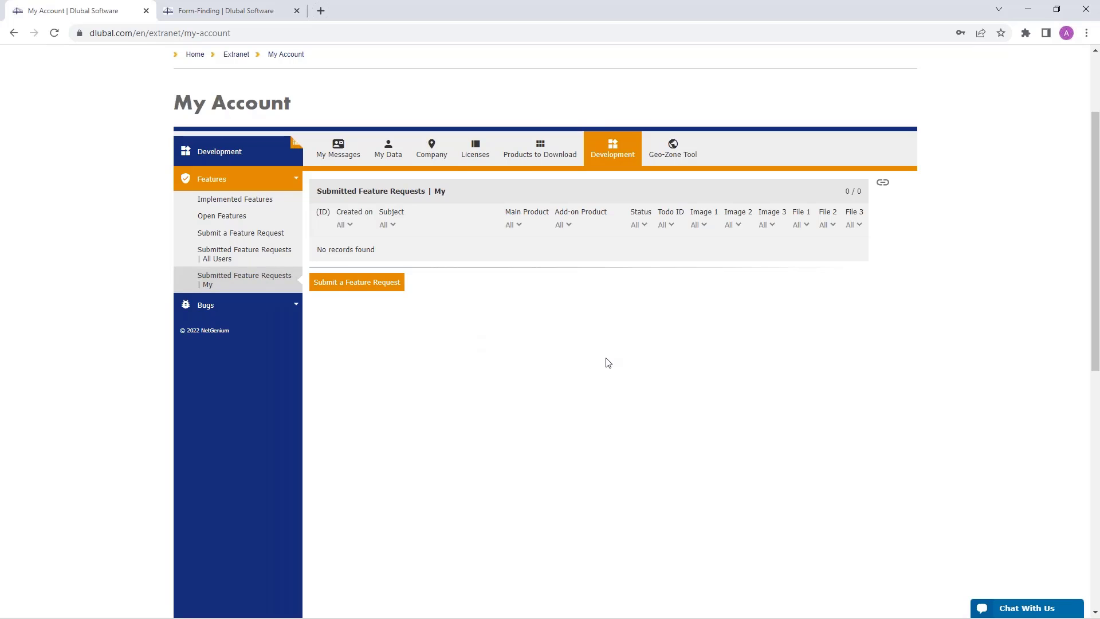
Step: View the account's own map clicks and the billing data of the Geo-Zone Tool
{"action": "scroll", "coordinate": [607, 363], "scroll_direction": "up", "scroll_amount": 1}
{"action": "left_click", "coordinate": [673, 209]}
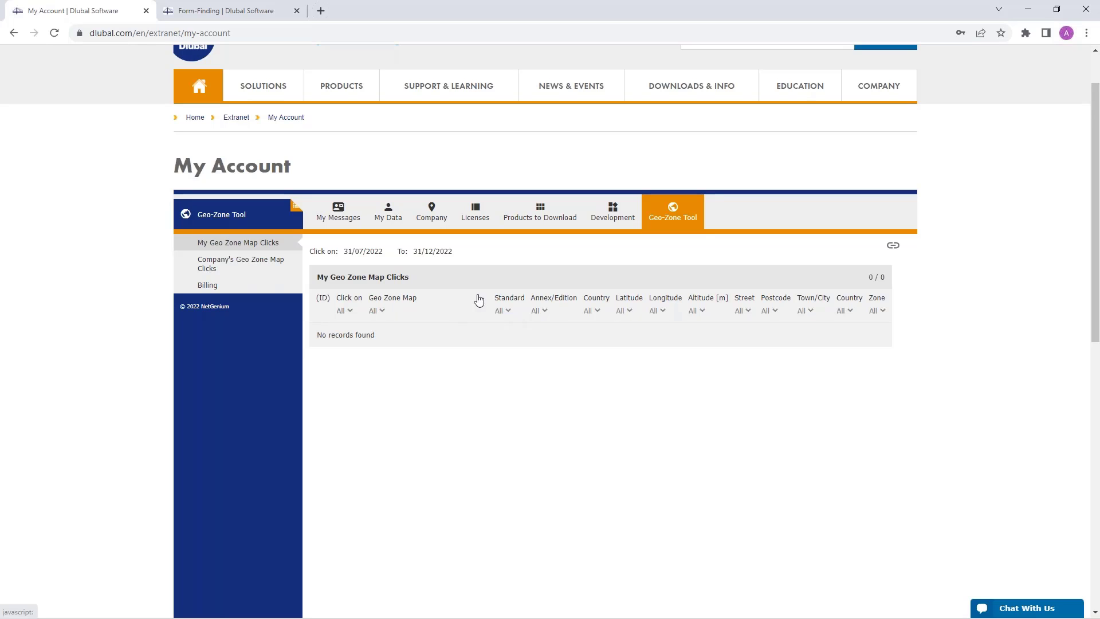
{"action": "mouse_move", "coordinate": [383, 282]}
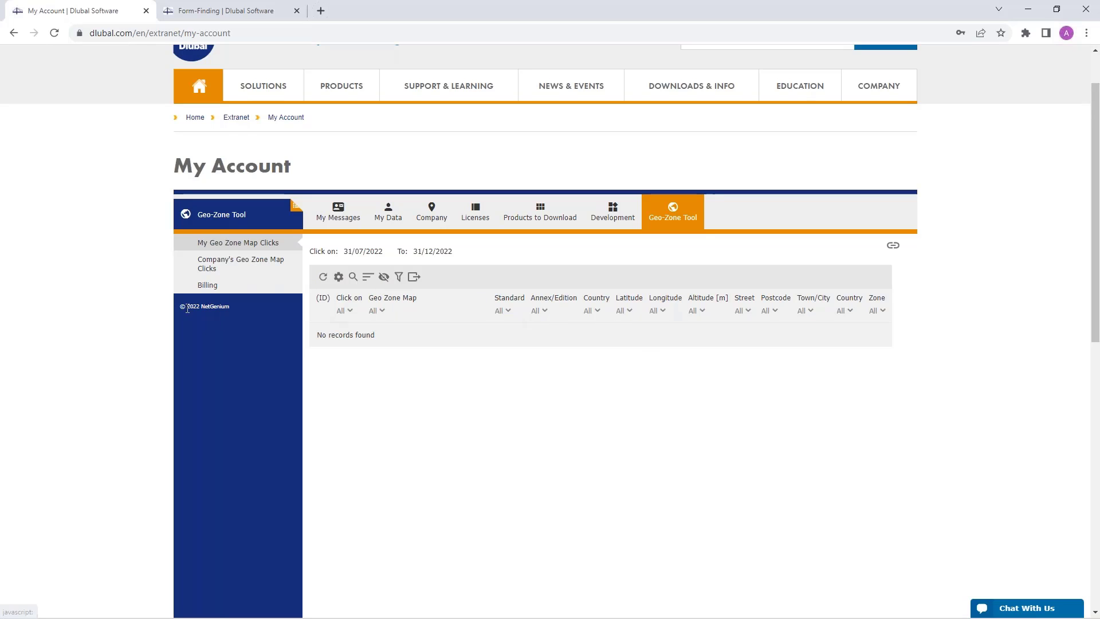
{"action": "mouse_move", "coordinate": [438, 281]}
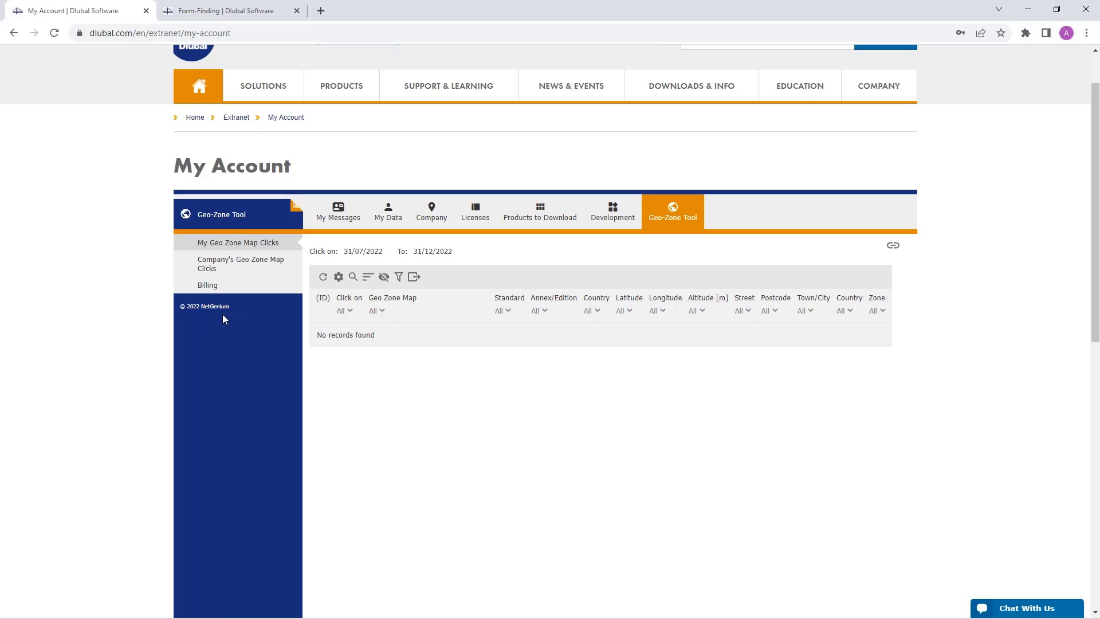
{"action": "left_click", "coordinate": [210, 288]}
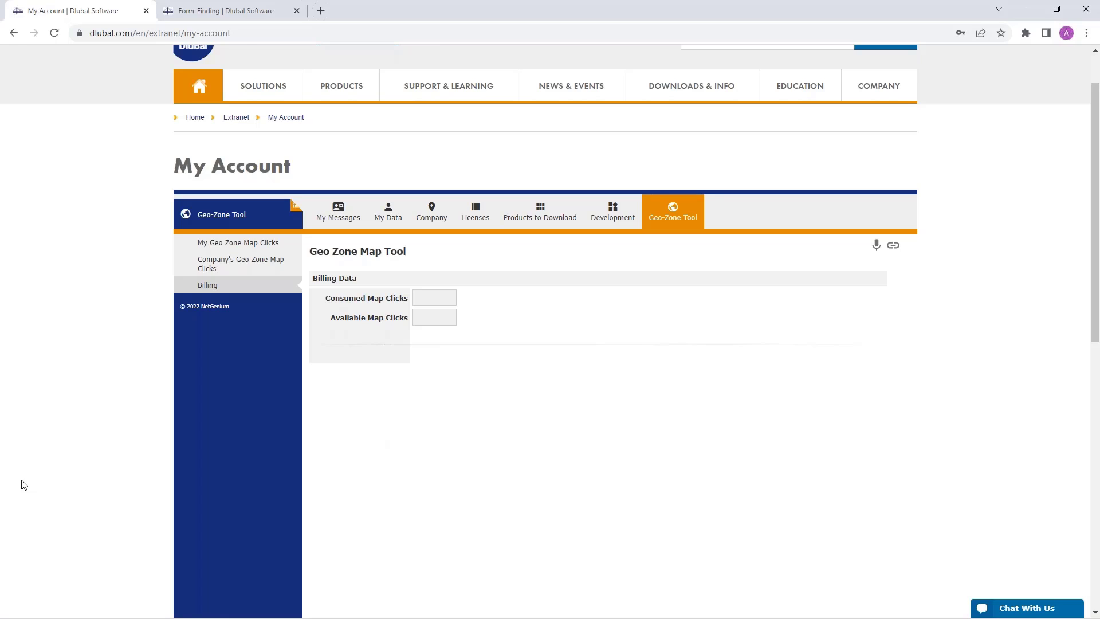
Step: Switch to the steel tank model in RFEM and try to generate its mesh, ignoring the plausibility warning about equal lines
{"action": "key", "text": "alt+Tab"}
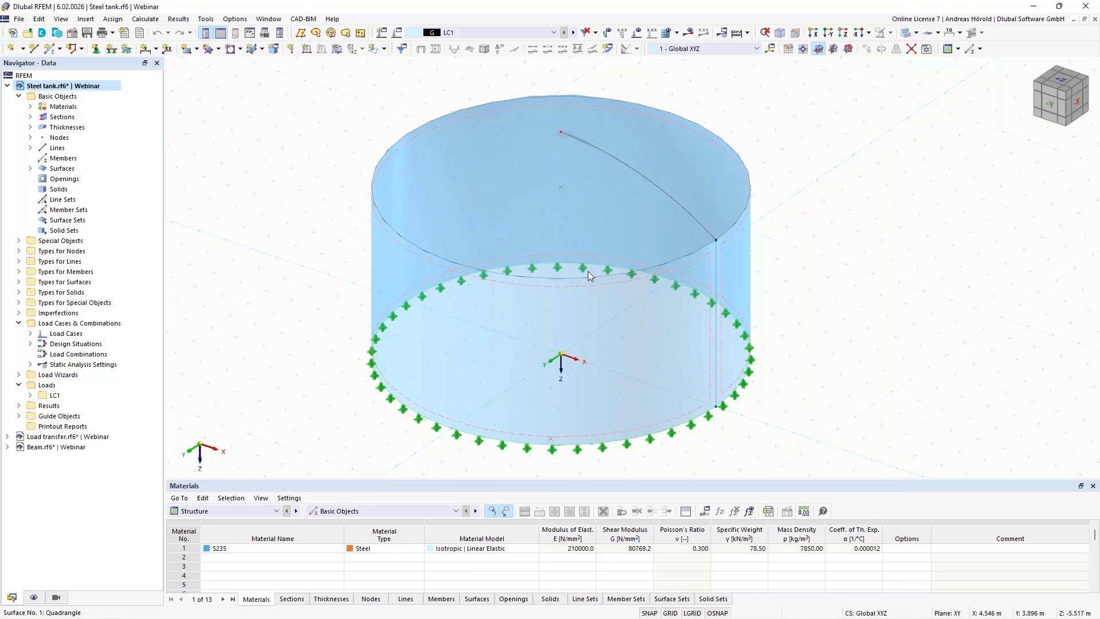
{"action": "left_click", "coordinate": [666, 34]}
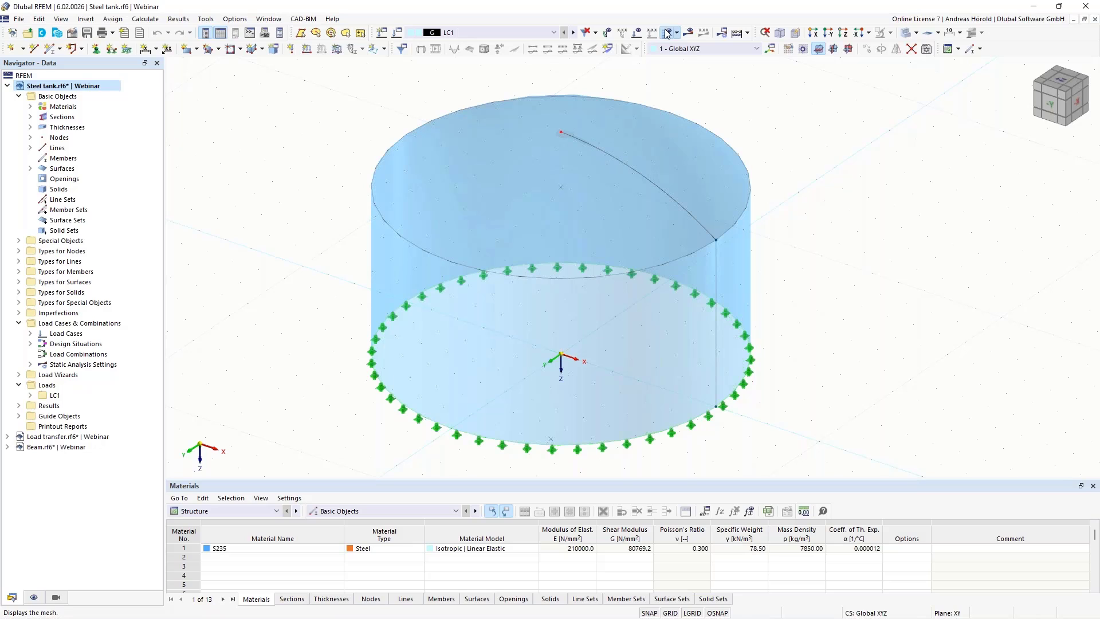
{"action": "left_click", "coordinate": [595, 366]}
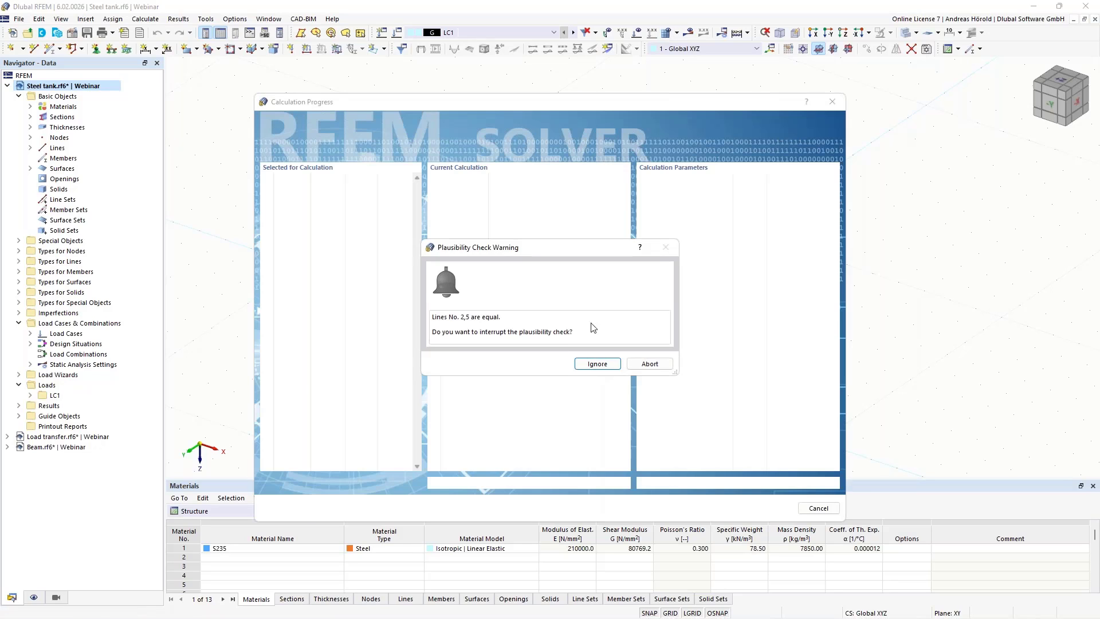
{"action": "left_click", "coordinate": [595, 364]}
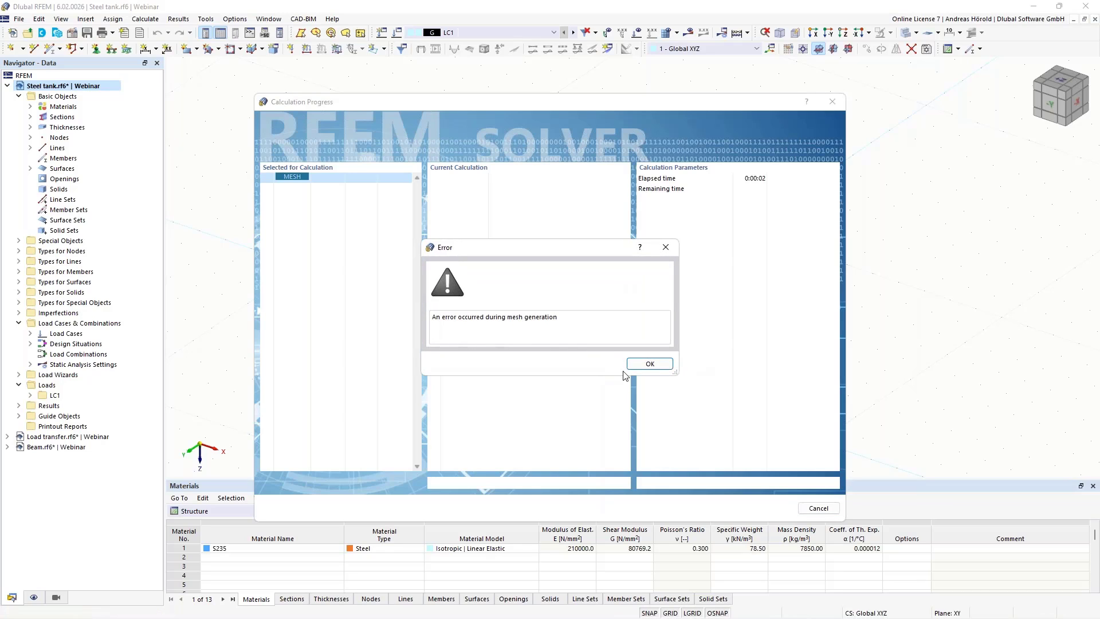
{"action": "left_click", "coordinate": [645, 365]}
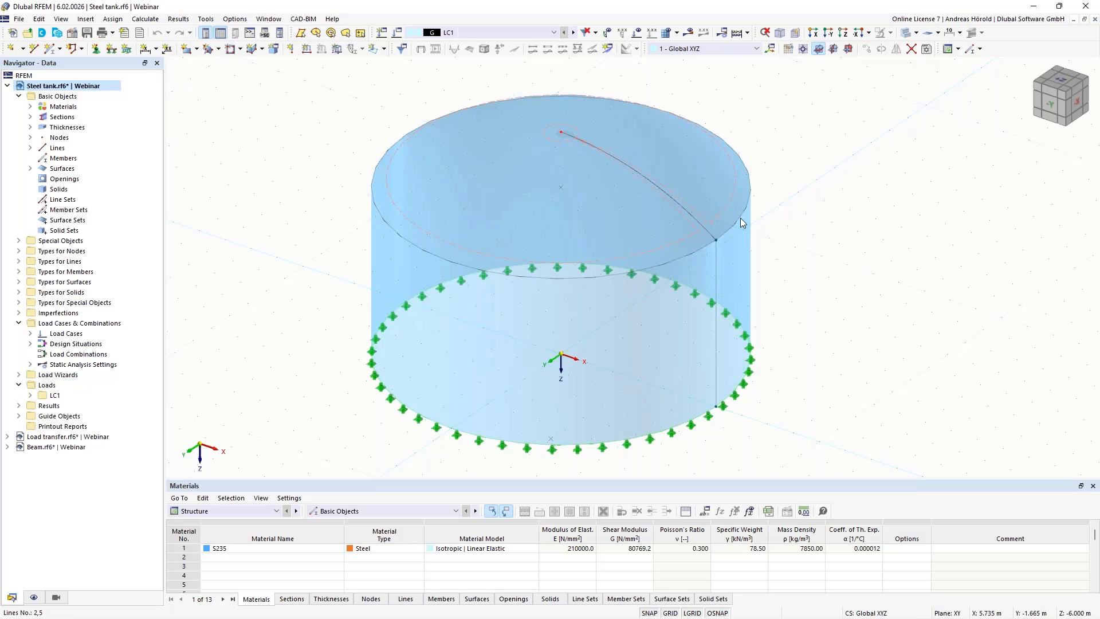
Step: Delete the rotated roof surface and the cylindrical wall surface of the tank
{"action": "left_click", "coordinate": [725, 204]}
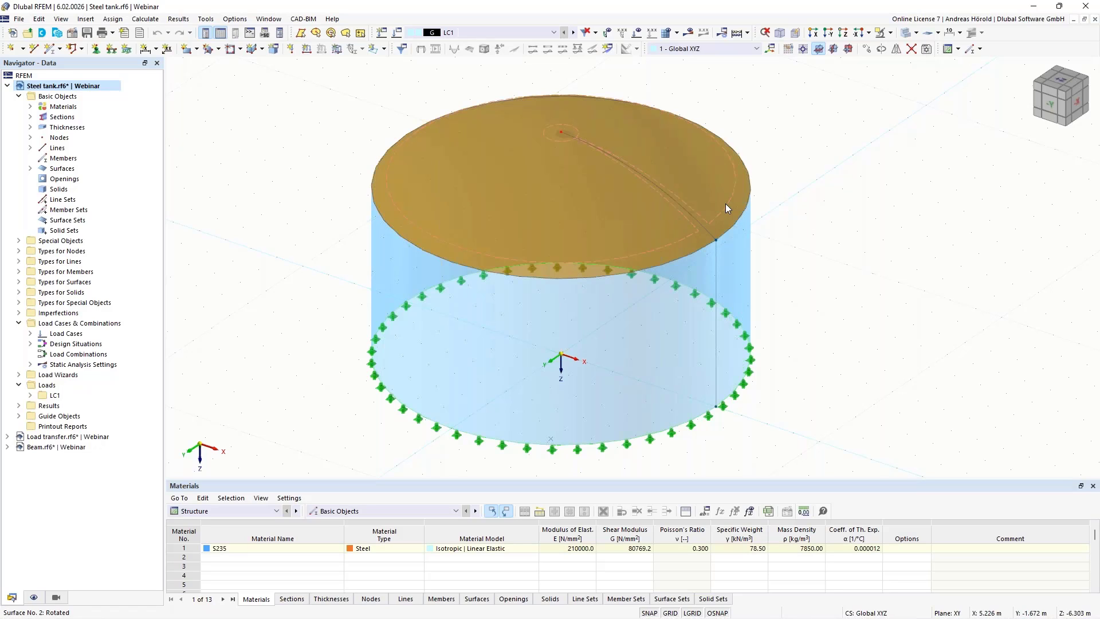
{"action": "key", "text": "Delete"}
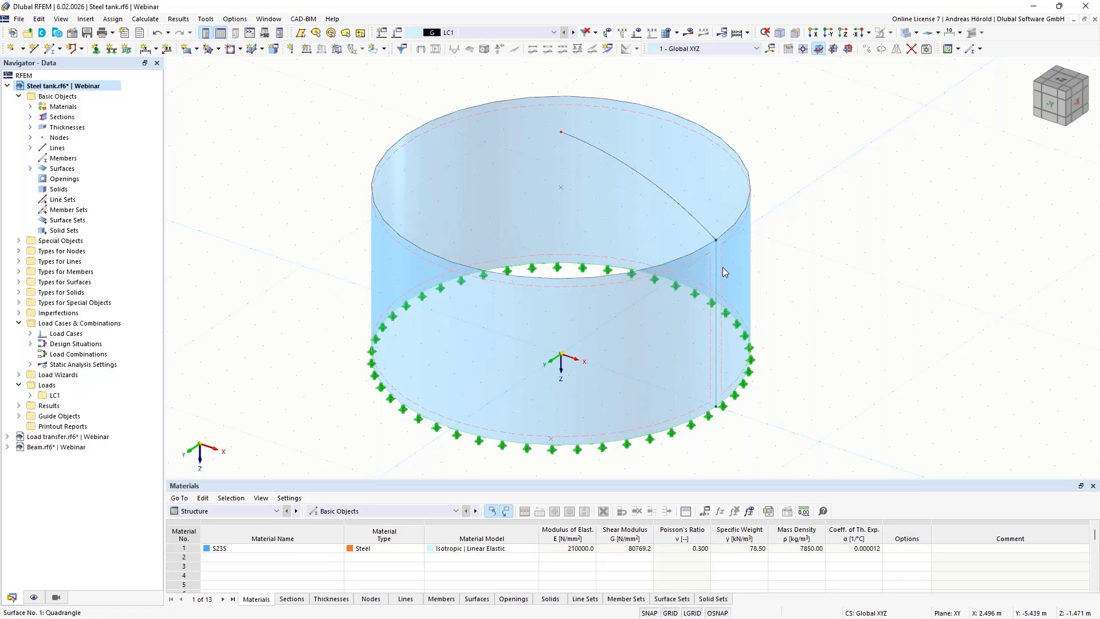
{"action": "left_click", "coordinate": [722, 267]}
{"action": "key", "text": "Delete"}
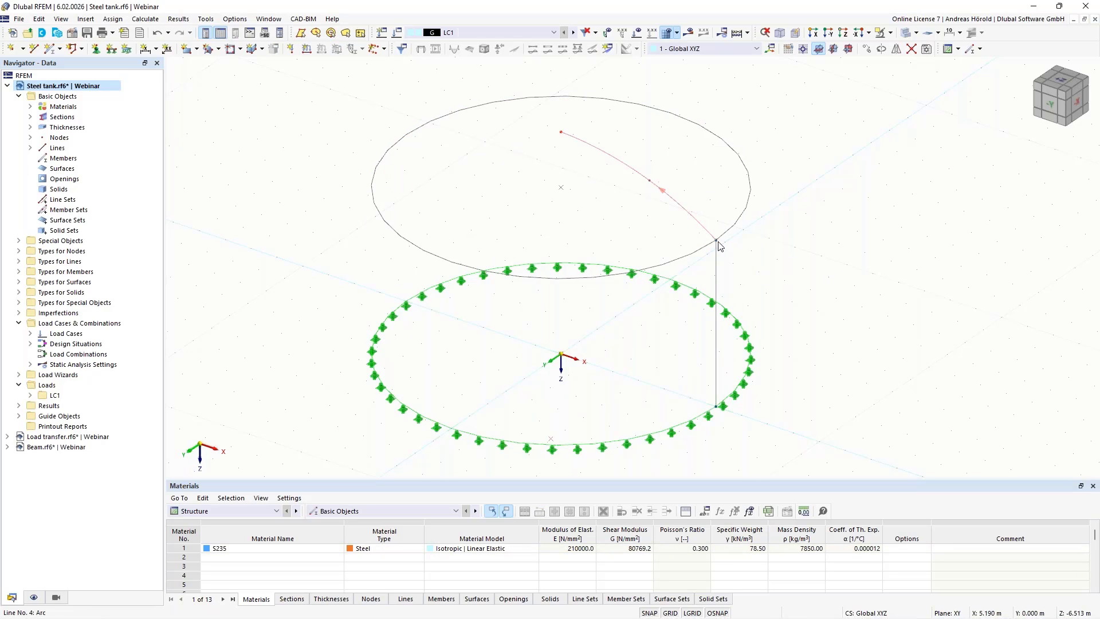
Step: Copy the vertical line and roof arc rotated 180° about the Z-axis through the top circle's centre, and connect the lines at their intersections
{"action": "left_click", "coordinate": [716, 262]}
{"action": "left_click", "coordinate": [685, 212], "text": "ctrl"}
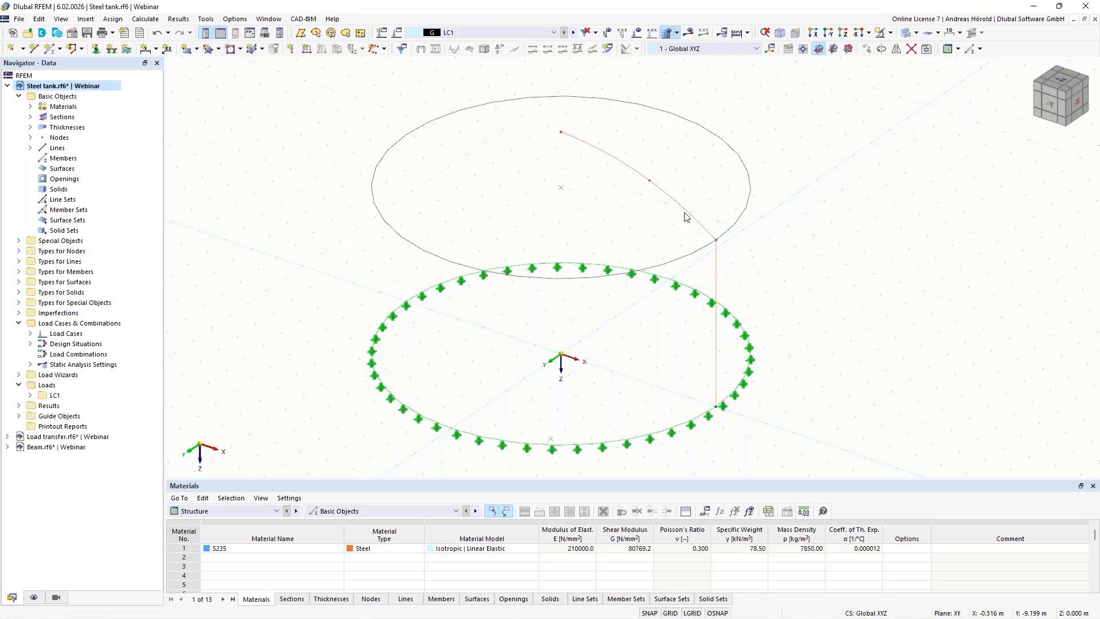
{"action": "left_click", "coordinate": [881, 49]}
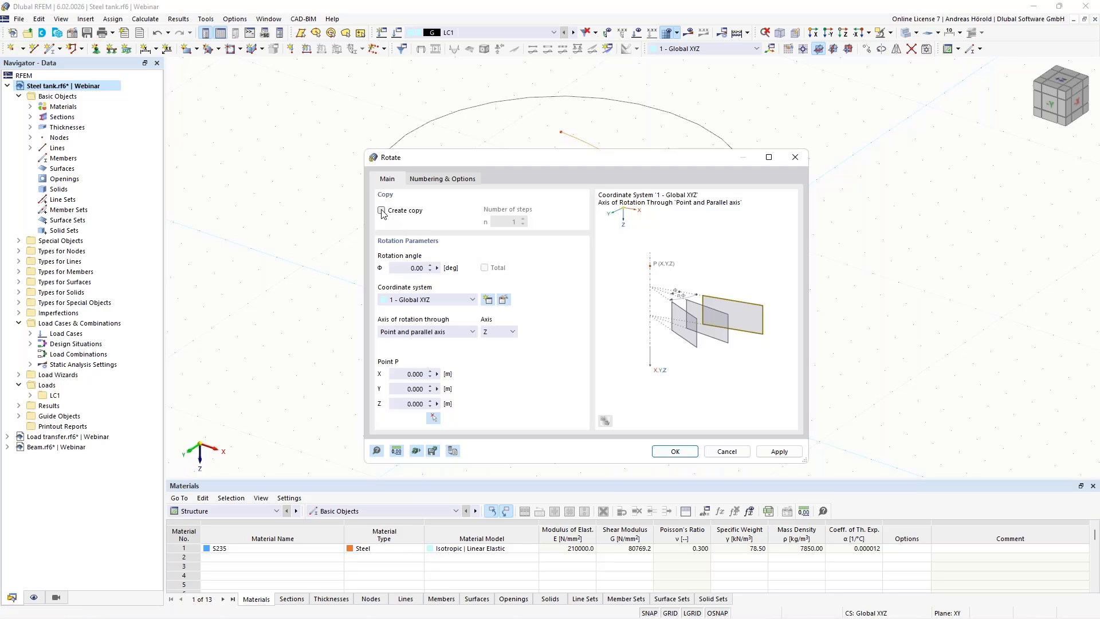
{"action": "left_click", "coordinate": [381, 211]}
{"action": "left_click", "coordinate": [439, 268]}
{"action": "left_click", "coordinate": [433, 420]}
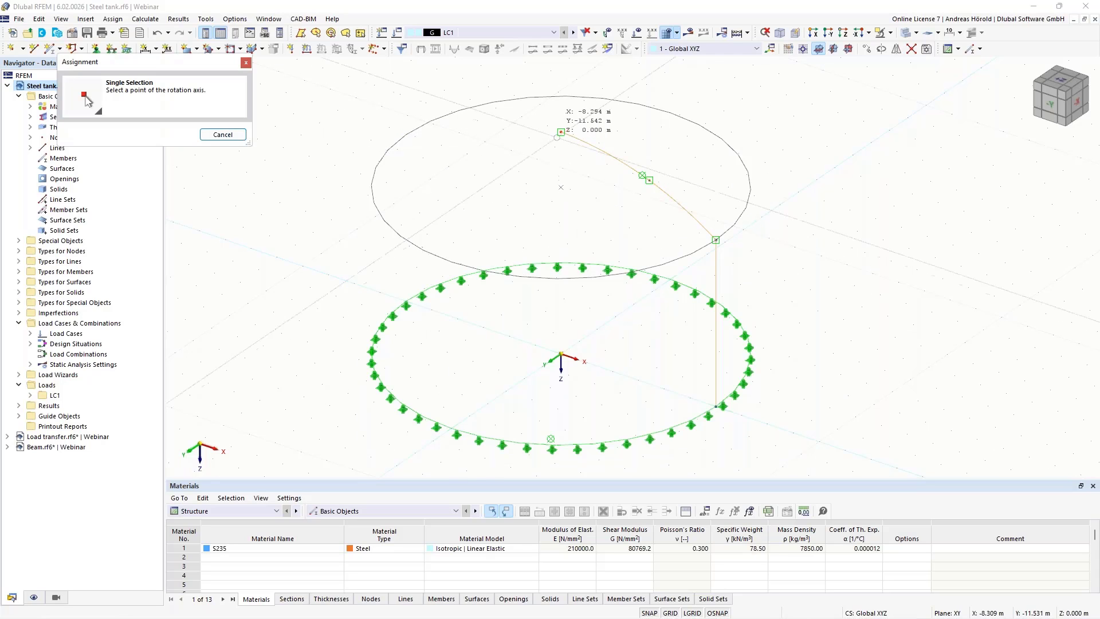
{"action": "left_click", "coordinate": [560, 187]}
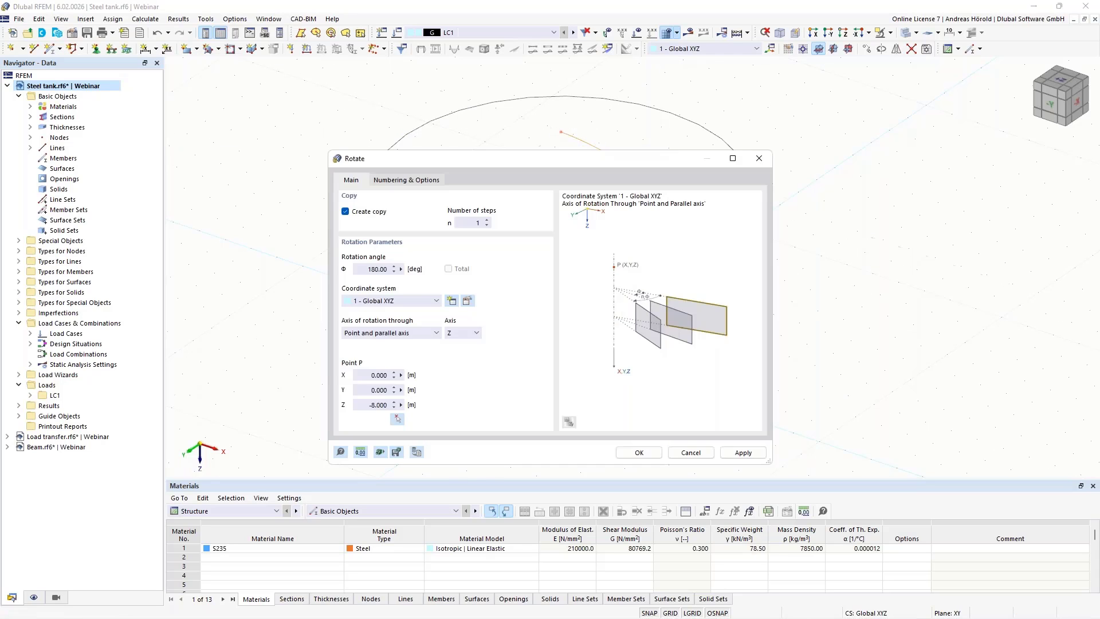
{"action": "left_click", "coordinate": [637, 451]}
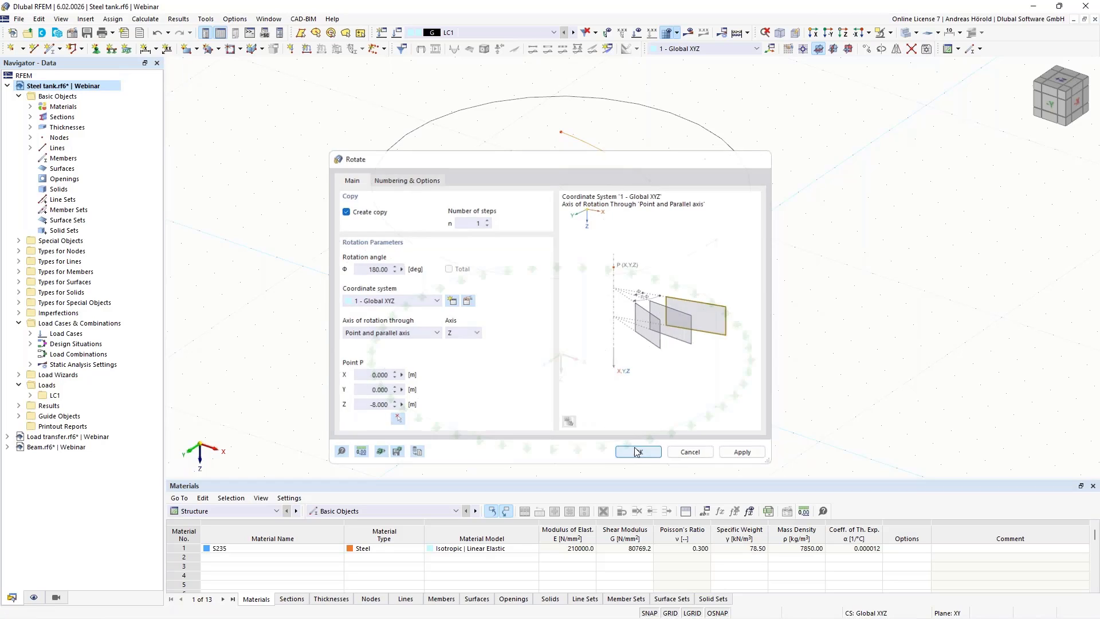
{"action": "left_click", "coordinate": [924, 309]}
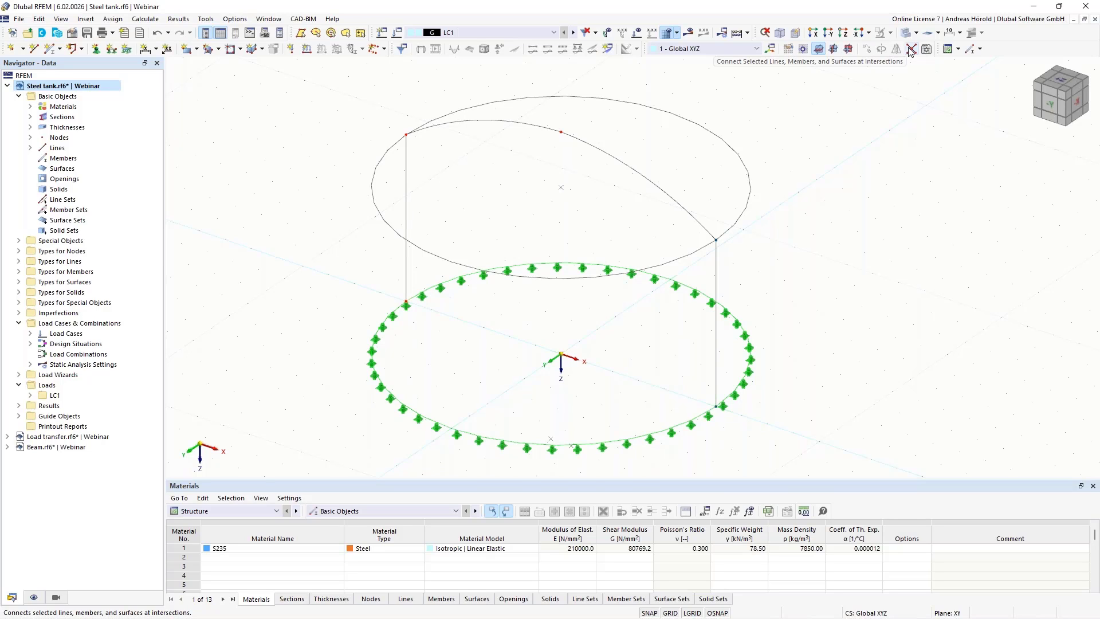
{"action": "left_click_drag", "start_coordinate": [349, 345], "coordinate": [440, 117]}
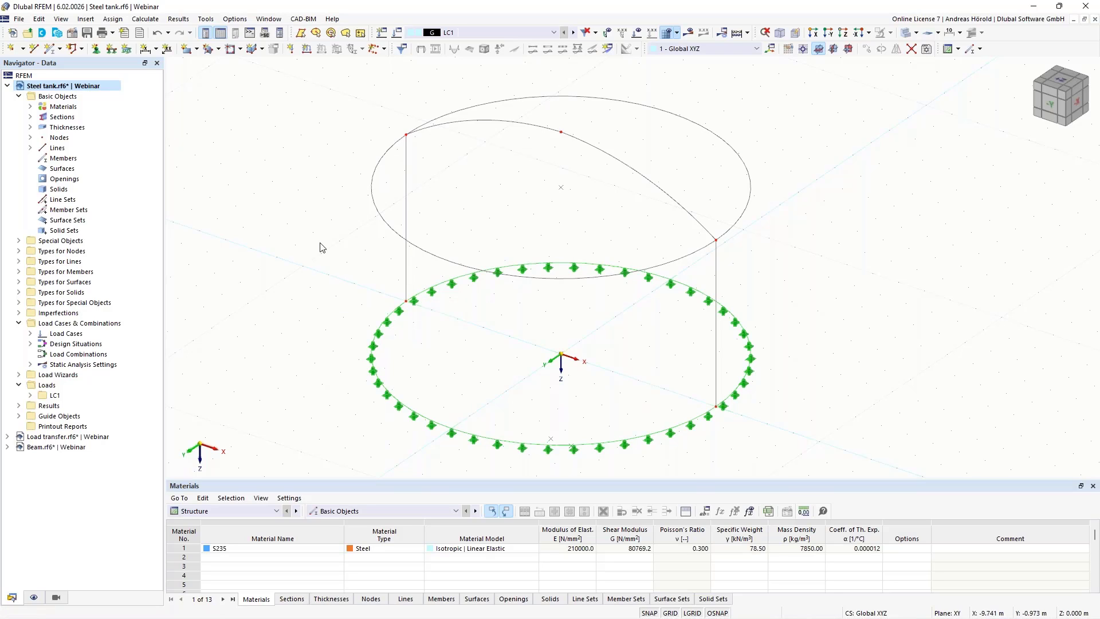
Step: Create two quadrangle roof surfaces, 12 mm thick in S235, between the roof arcs and each half of the top circle
{"action": "left_click", "coordinate": [218, 49]}
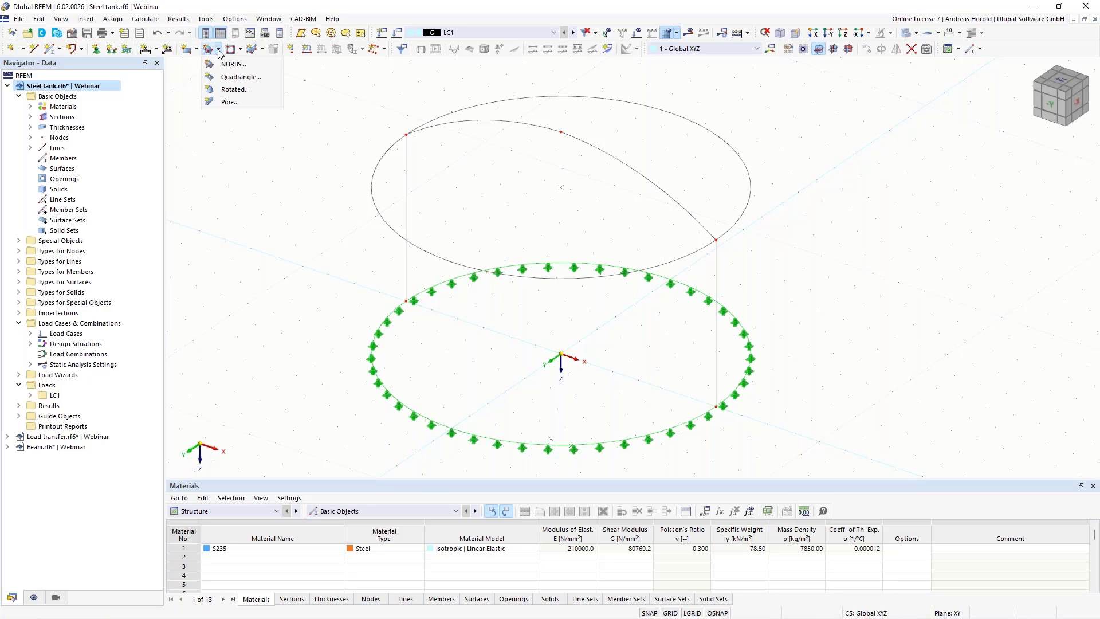
{"action": "left_click", "coordinate": [241, 78]}
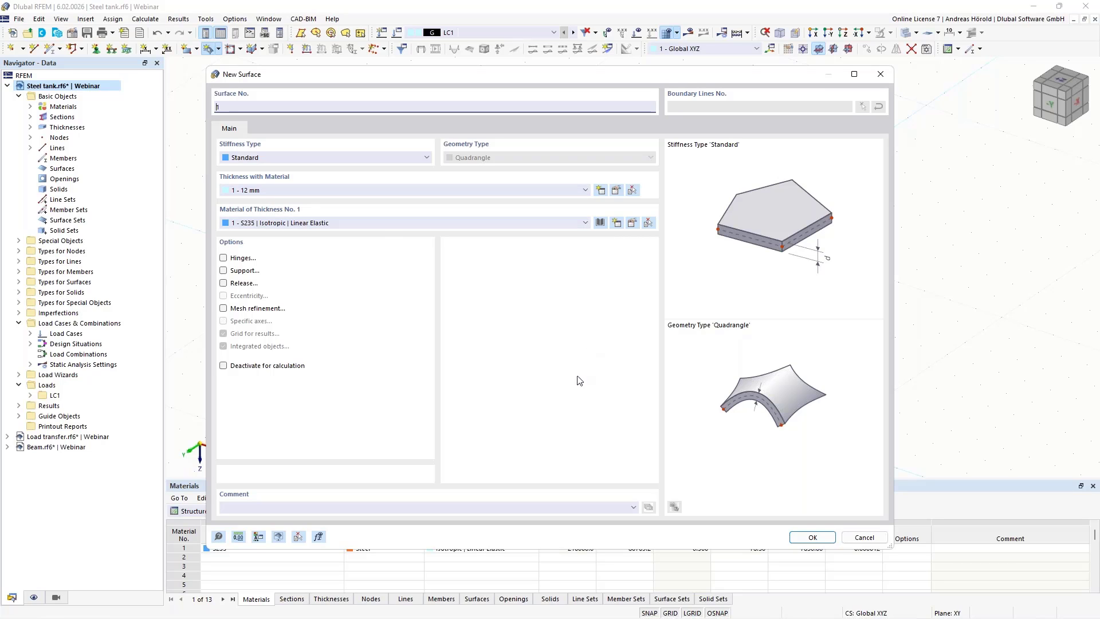
{"action": "left_click", "coordinate": [812, 537]}
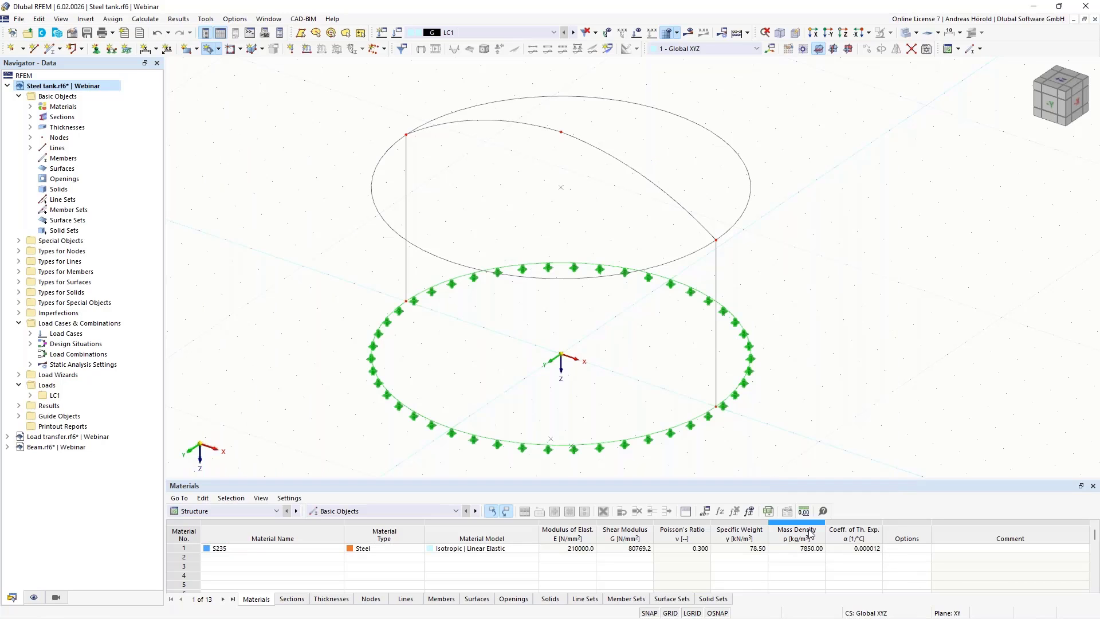
{"action": "left_click", "coordinate": [677, 206]}
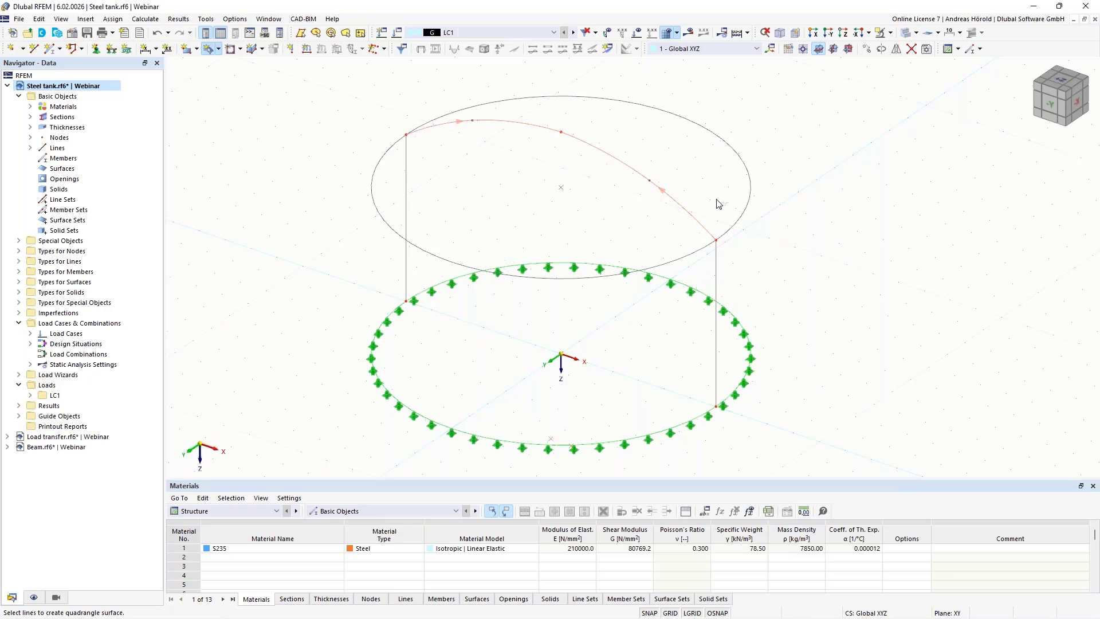
{"action": "left_click", "coordinate": [748, 189]}
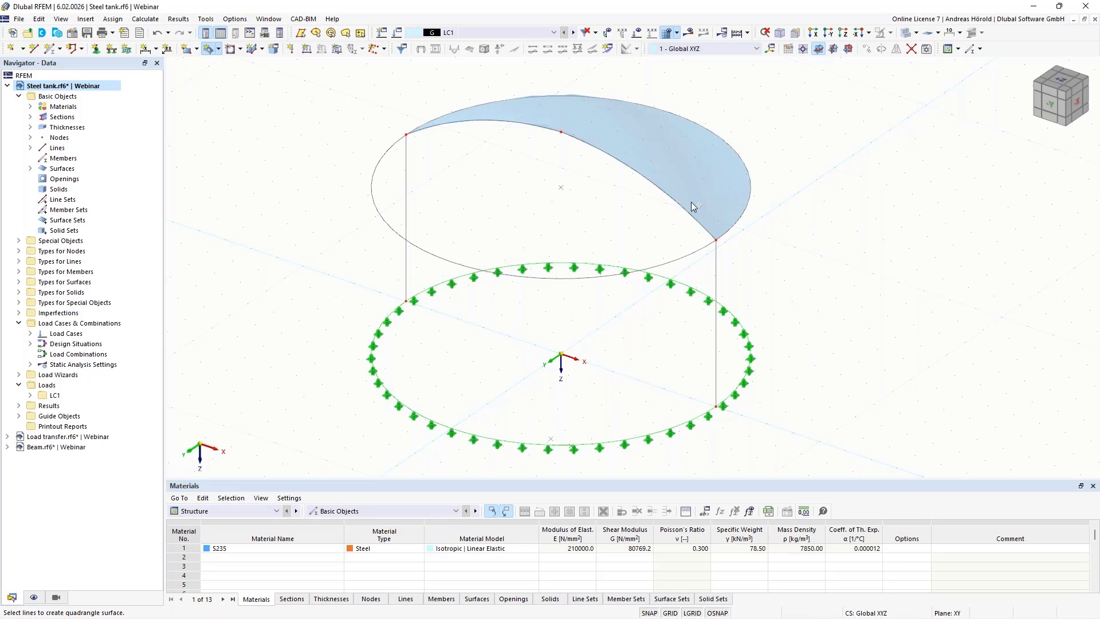
{"action": "left_click", "coordinate": [690, 252]}
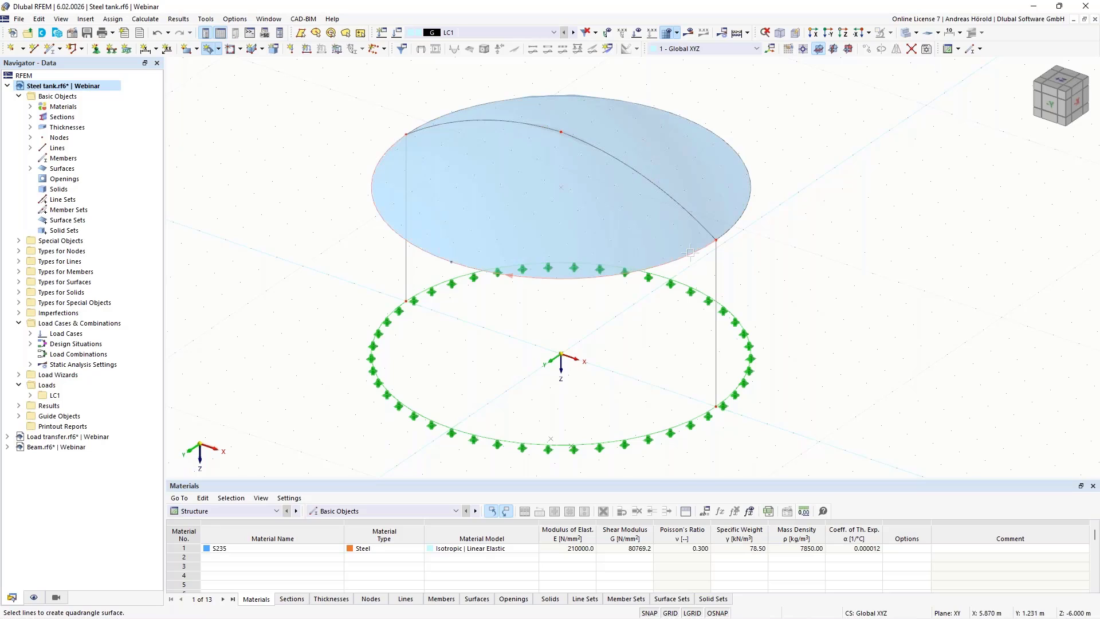
Step: Create two quadrangle wall surfaces, each bounded by both vertical lines and matching halves of the bottom and top circles
{"action": "left_click", "coordinate": [716, 286]}
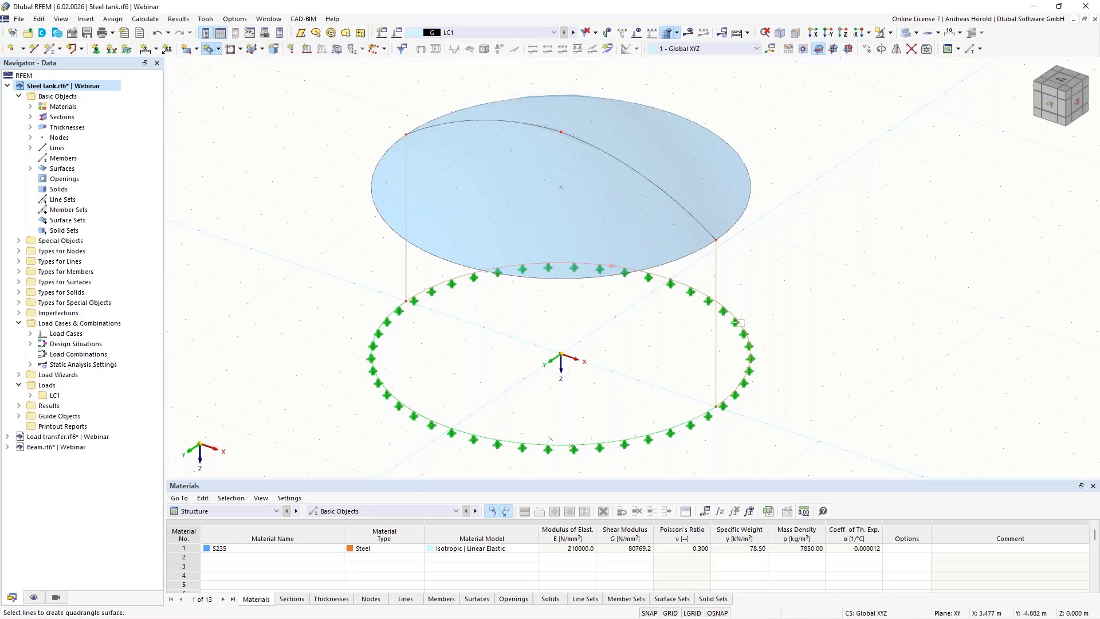
{"action": "left_click", "coordinate": [407, 278]}
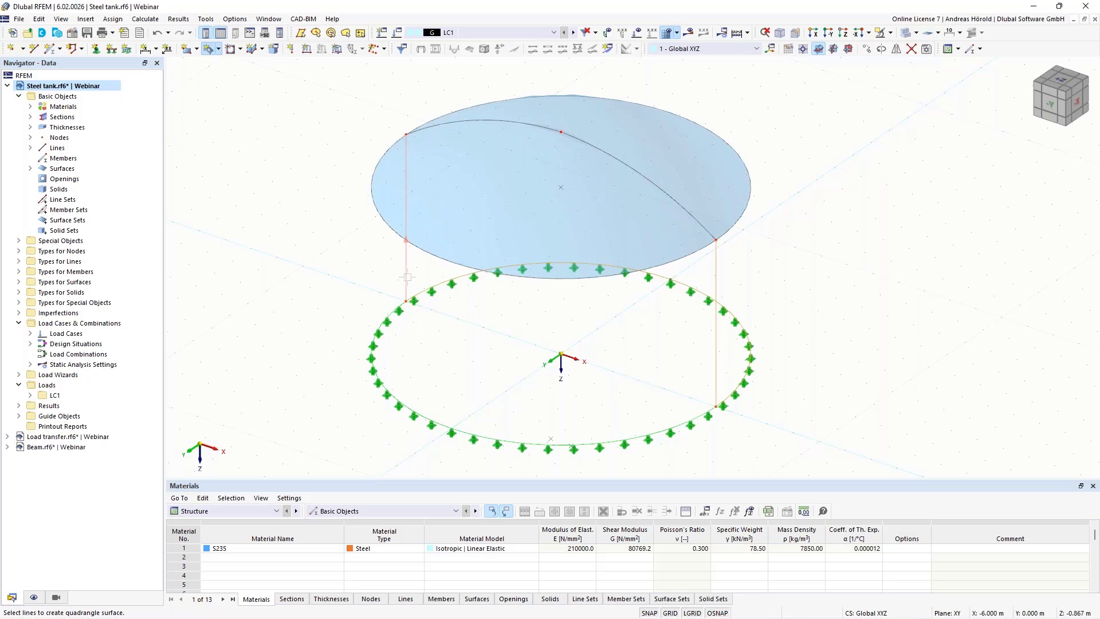
{"action": "left_click", "coordinate": [744, 210]}
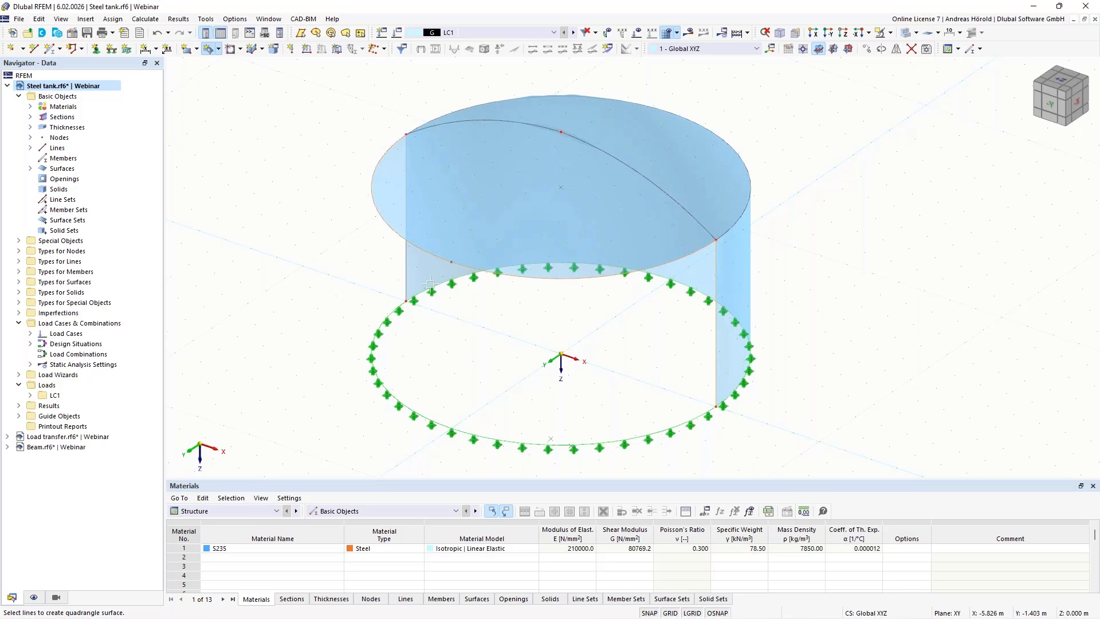
{"action": "left_click", "coordinate": [394, 309]}
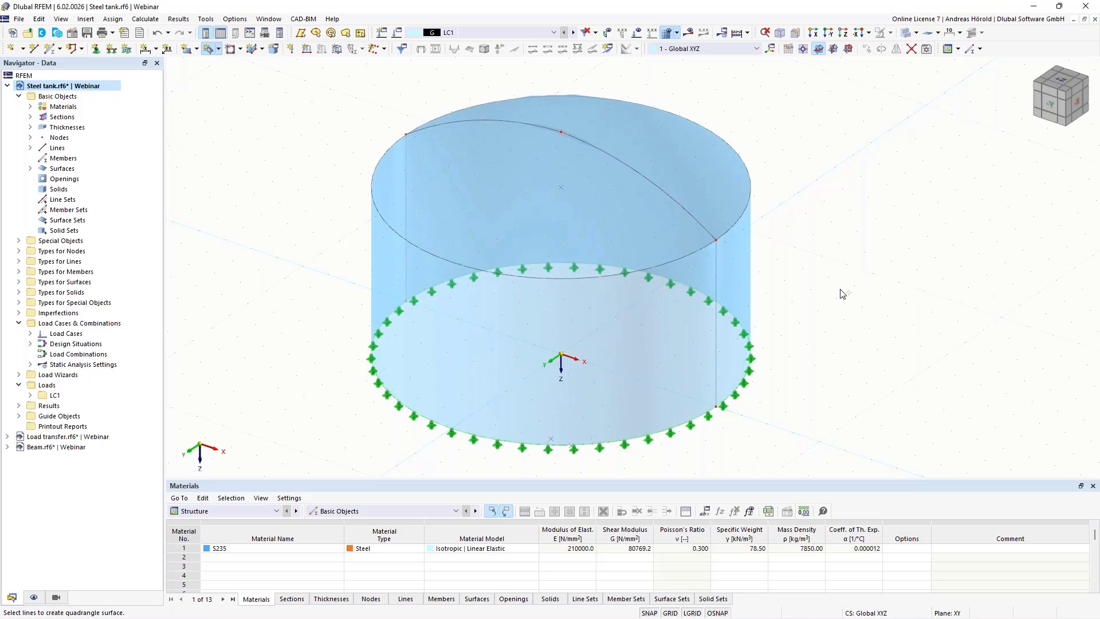
{"action": "key", "text": "Escape"}
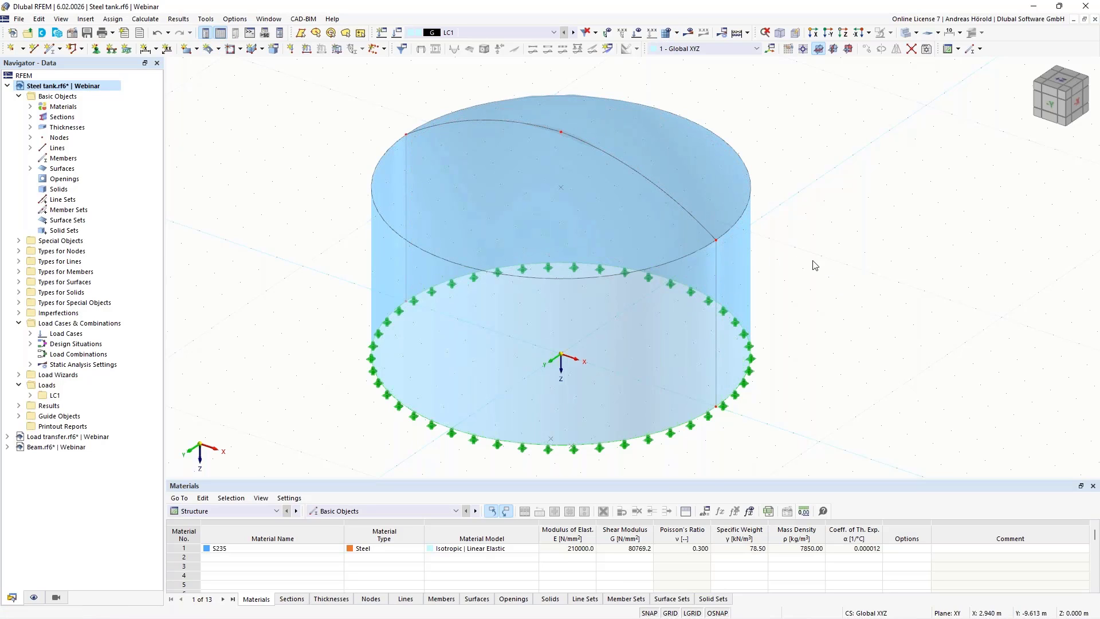
Step: Generate and display the mesh of the rebuilt tank
{"action": "left_click", "coordinate": [667, 33]}
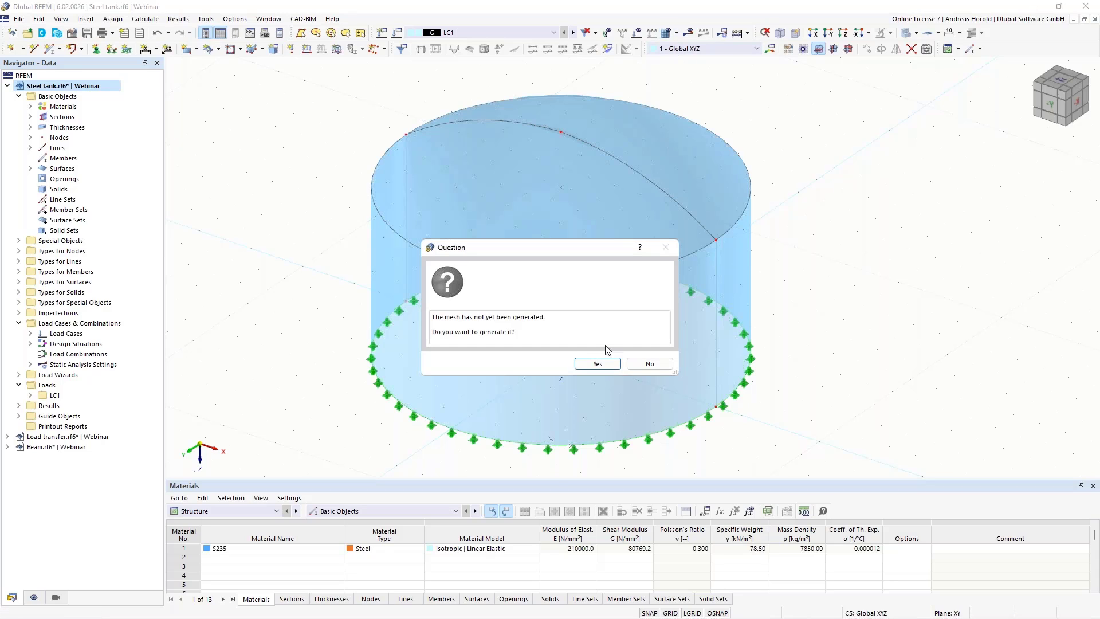
{"action": "left_click", "coordinate": [596, 365]}
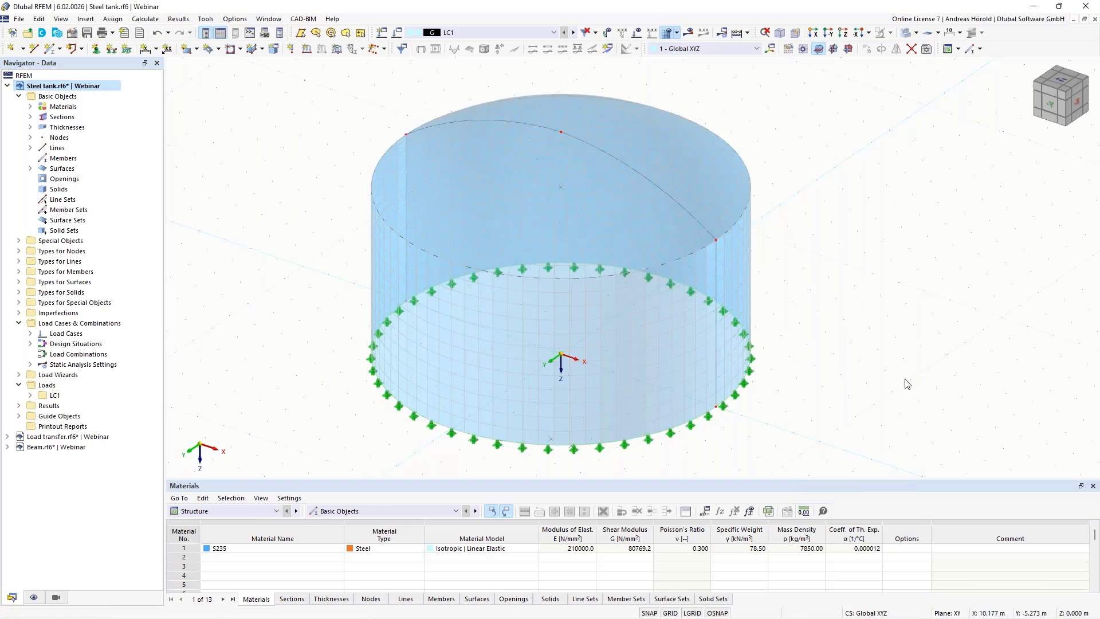
{"action": "mouse_move", "coordinate": [866, 381]}
{"action": "middle_mouse_down", "text": "ctrl"}
{"action": "mouse_move", "coordinate": [872, 334]}
{"action": "mouse_move", "coordinate": [866, 373]}
{"action": "middle_mouse_up", "text": "ctrl"}
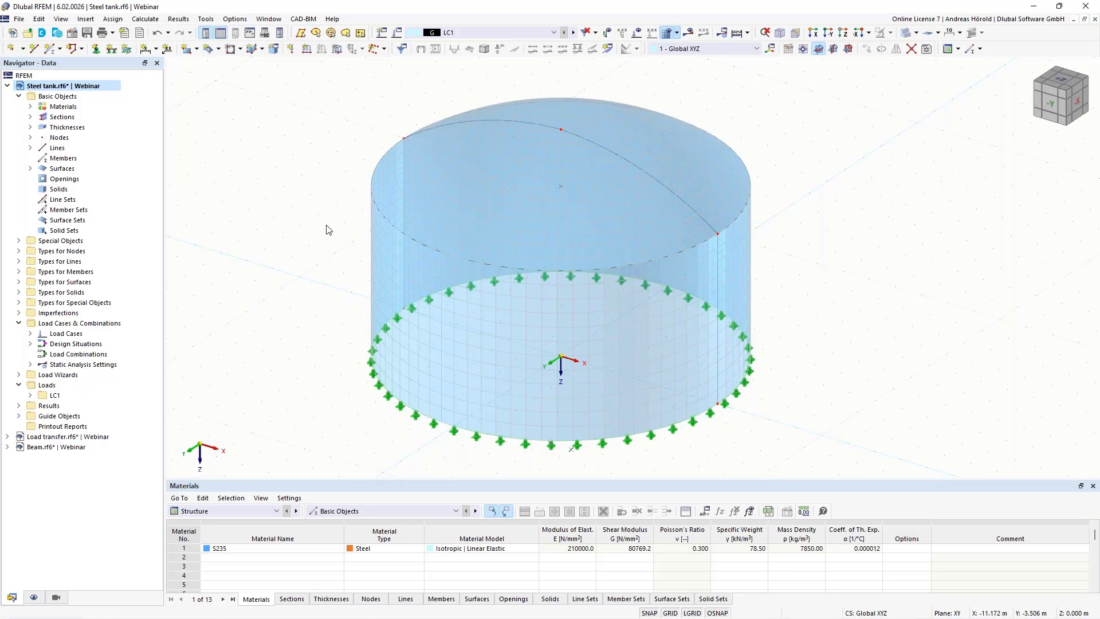
Step: Place four free nodes in the XY plane outside the tank, beside its wall
{"action": "left_click", "coordinate": [11, 49]}
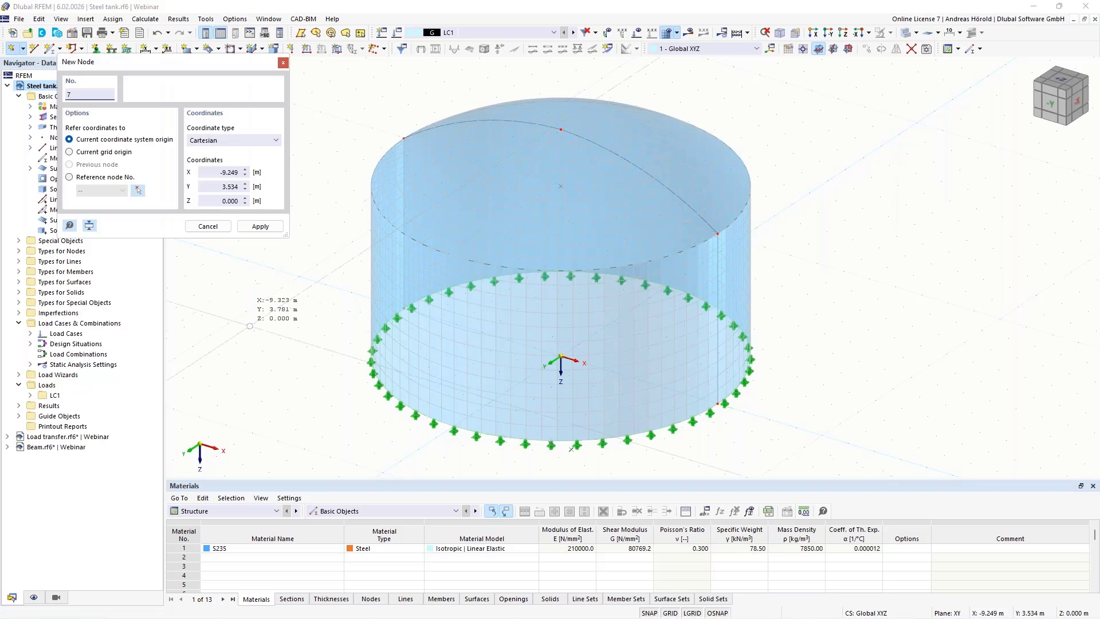
{"action": "left_click", "coordinate": [249, 290]}
{"action": "left_click", "coordinate": [280, 360]}
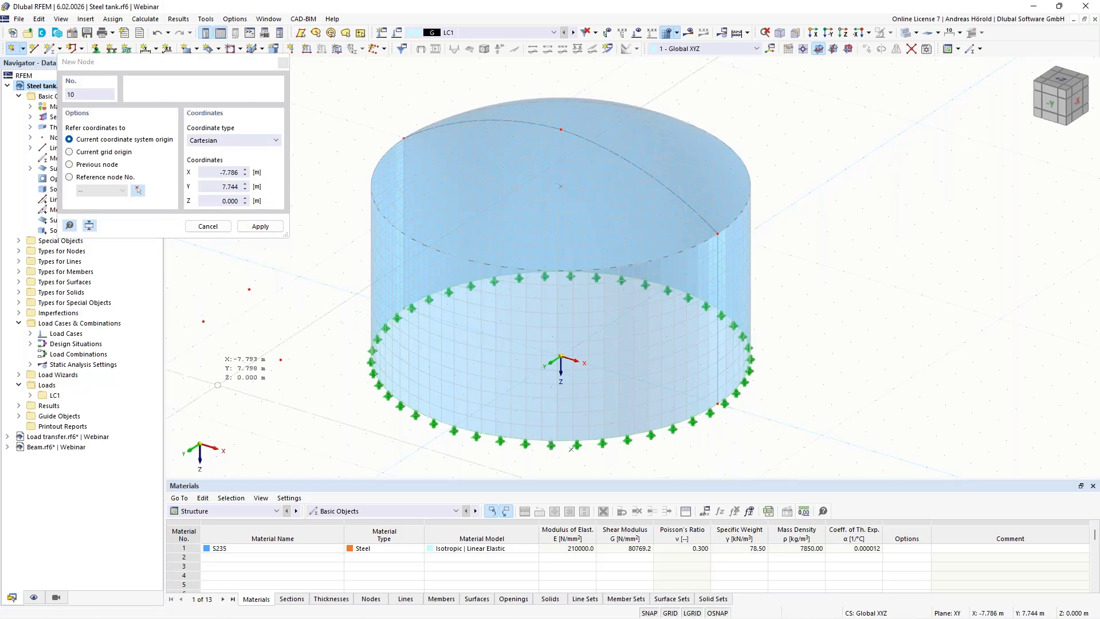
{"action": "left_click", "coordinate": [218, 385]}
{"action": "key", "text": "Escape"}
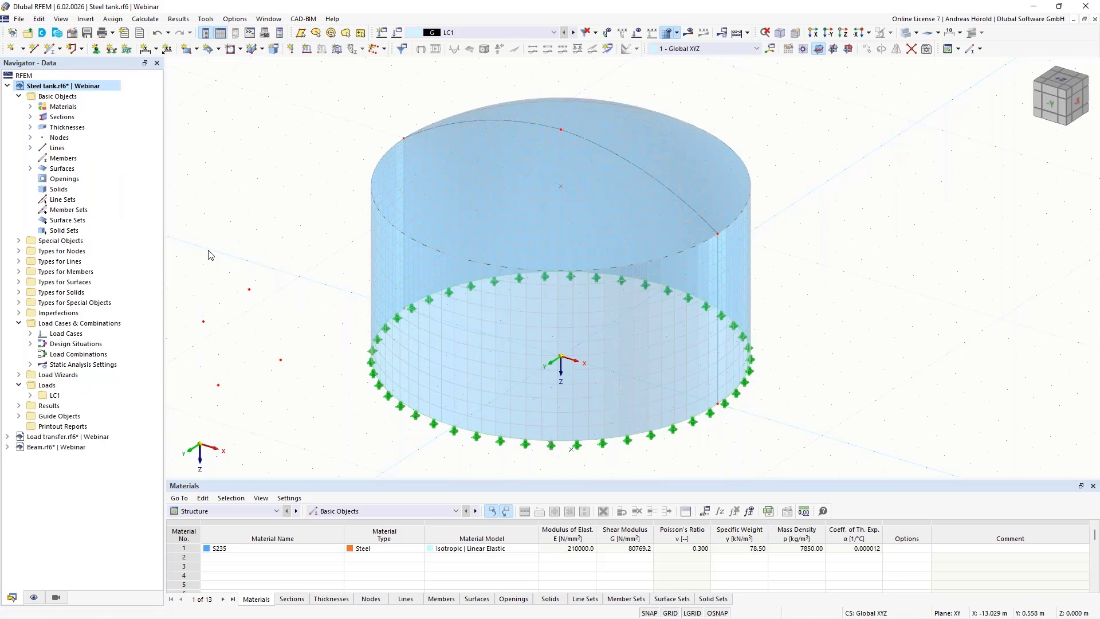
Step: Select all free nodes in the model at once
{"action": "left_click", "coordinate": [39, 19]}
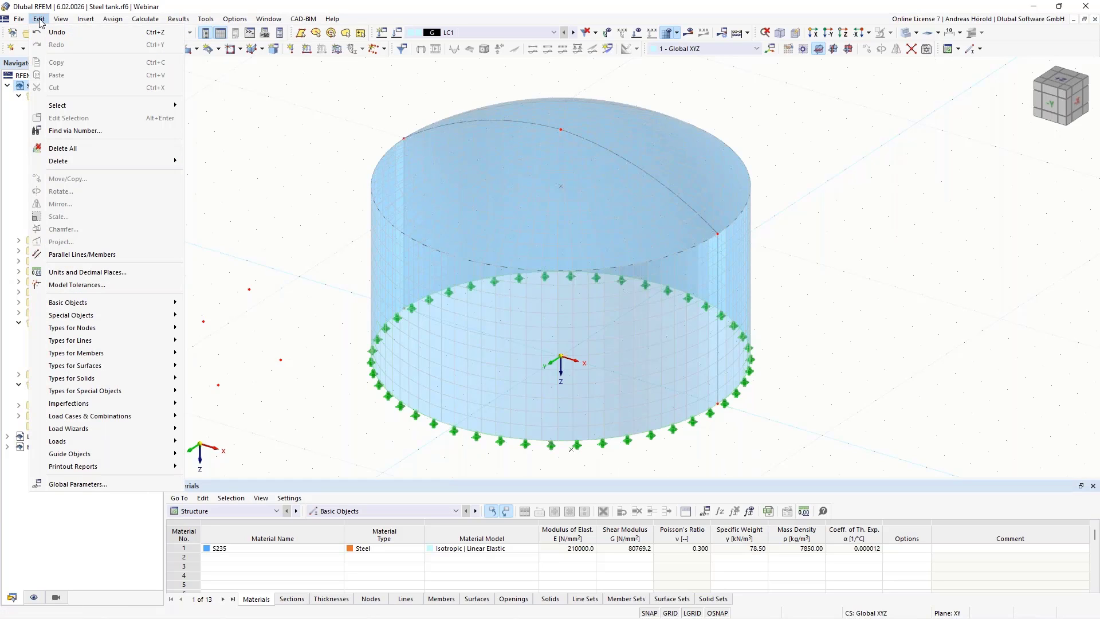
{"action": "mouse_move", "coordinate": [75, 106]}
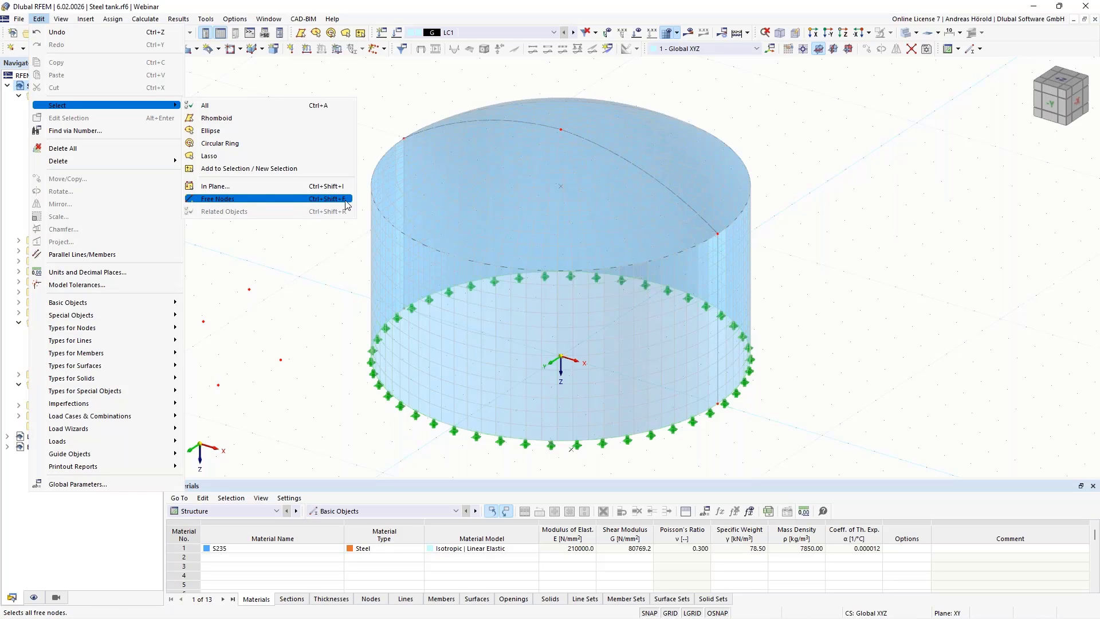
{"action": "left_click", "coordinate": [238, 199]}
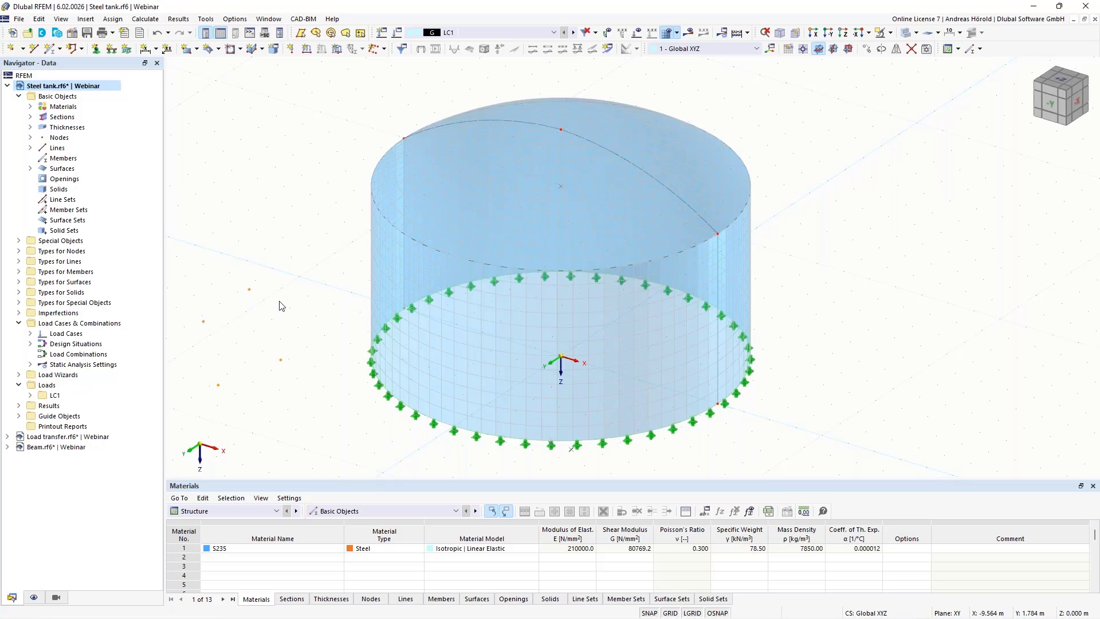
Step: Delete all the selected free nodes beside the tank
{"action": "mouse_move", "coordinate": [249, 293]}
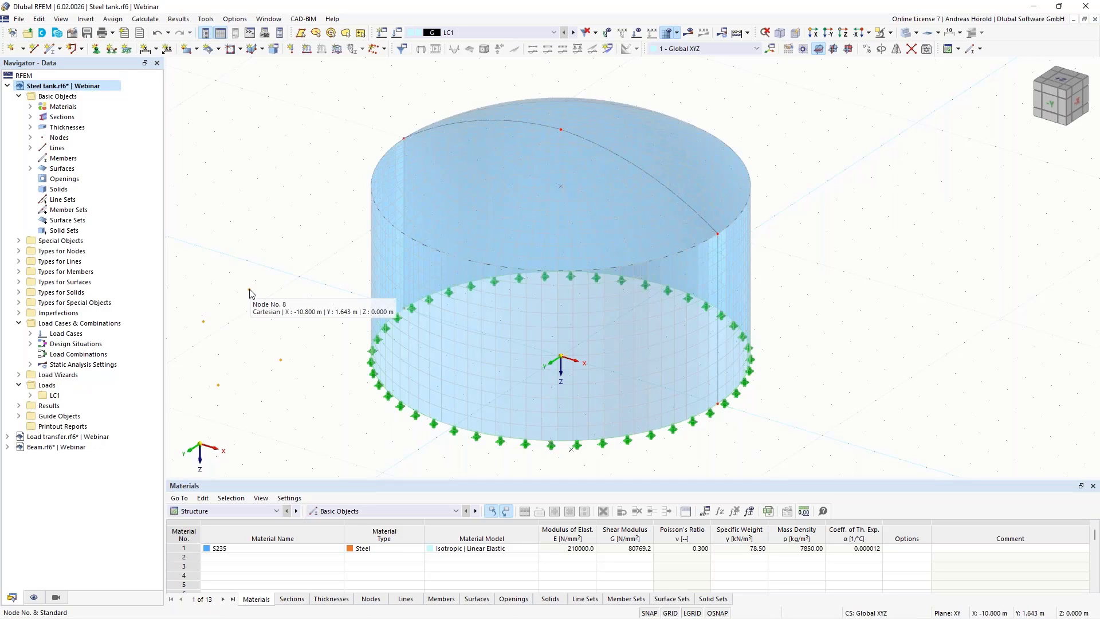
{"action": "right_click", "coordinate": [250, 293]}
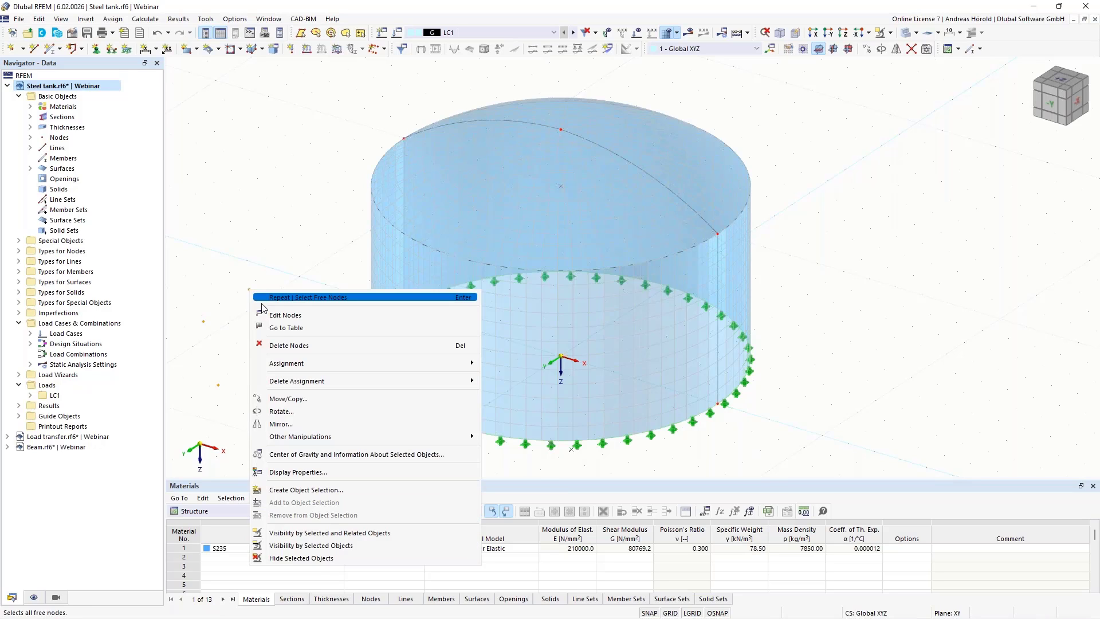
{"action": "left_click", "coordinate": [322, 346]}
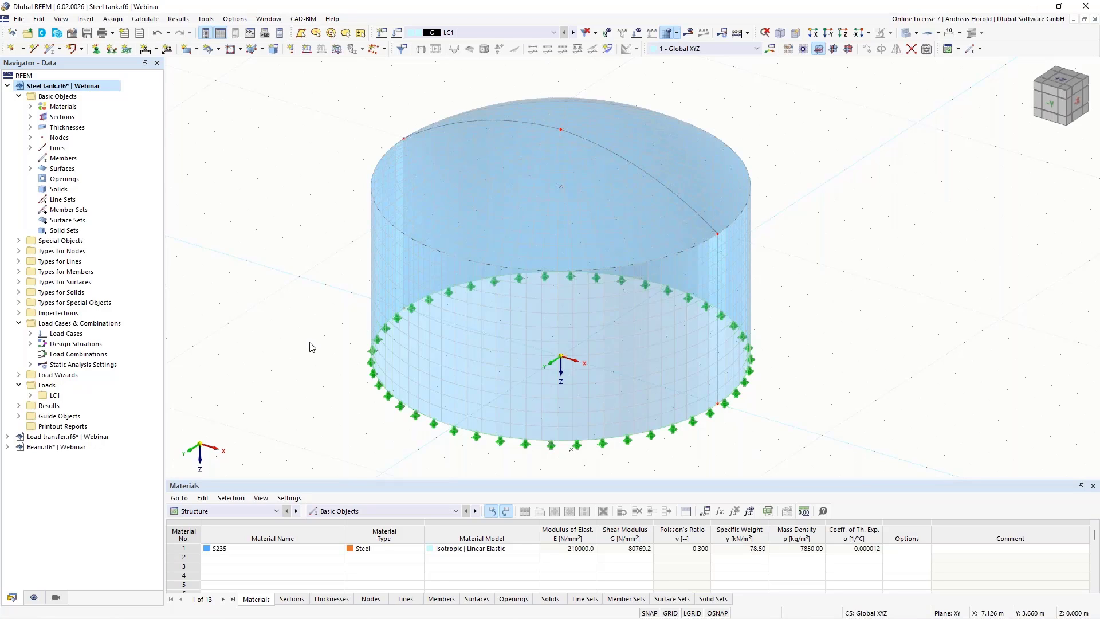
Step: Switch to the Load transfer model and define a new rectangular surface with the stiffness type Load Transfer
{"action": "left_click", "coordinate": [7, 86]}
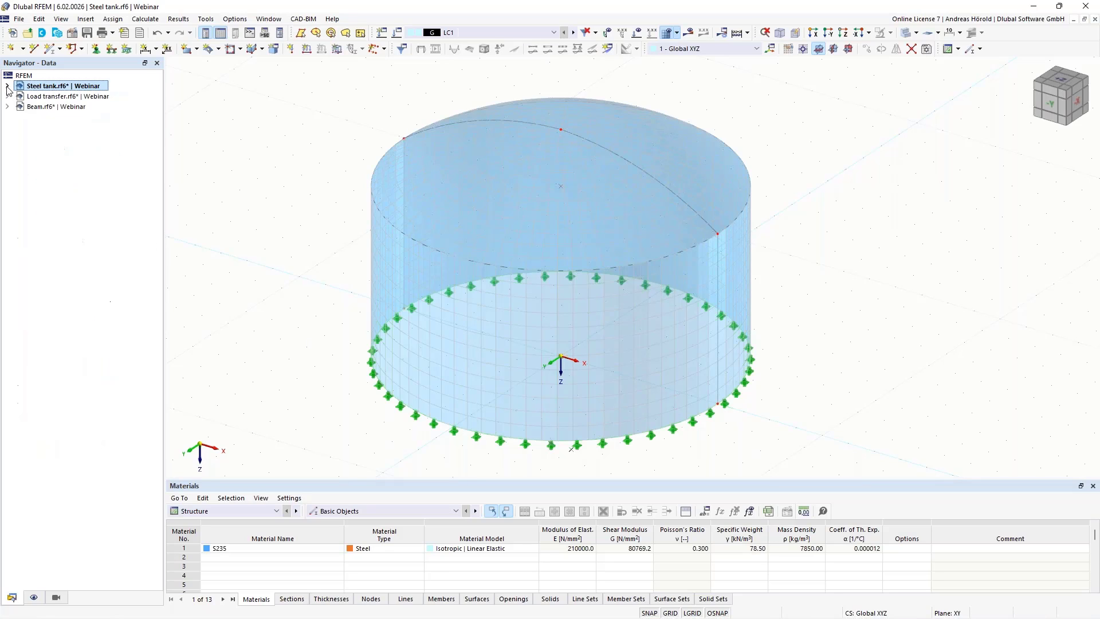
{"action": "left_click", "coordinate": [63, 96]}
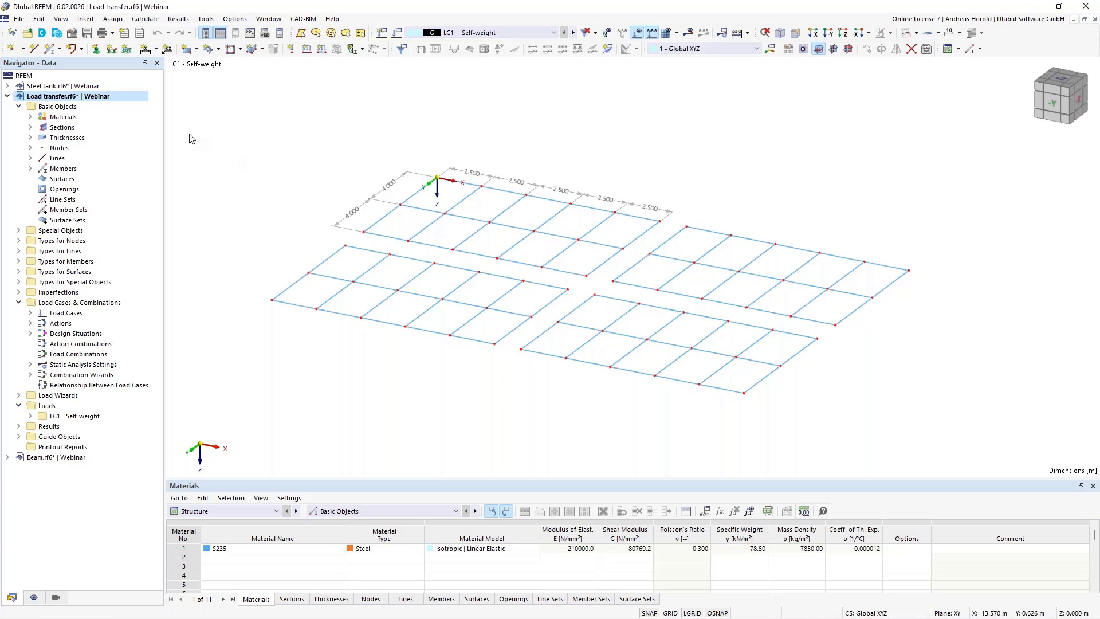
{"action": "left_click", "coordinate": [187, 49]}
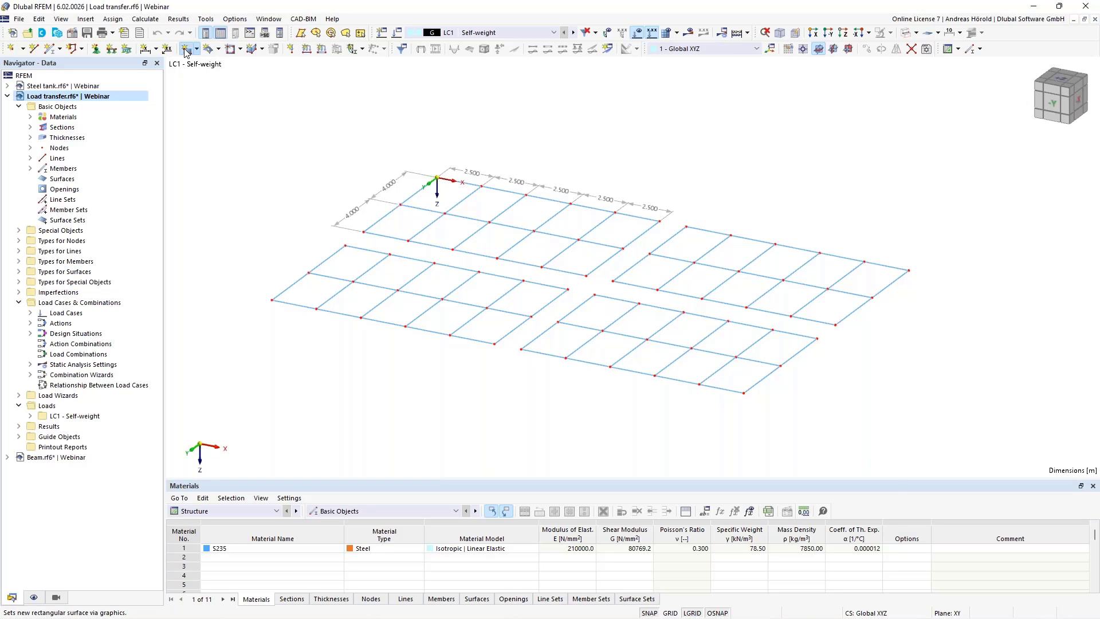
{"action": "left_click", "coordinate": [303, 155]}
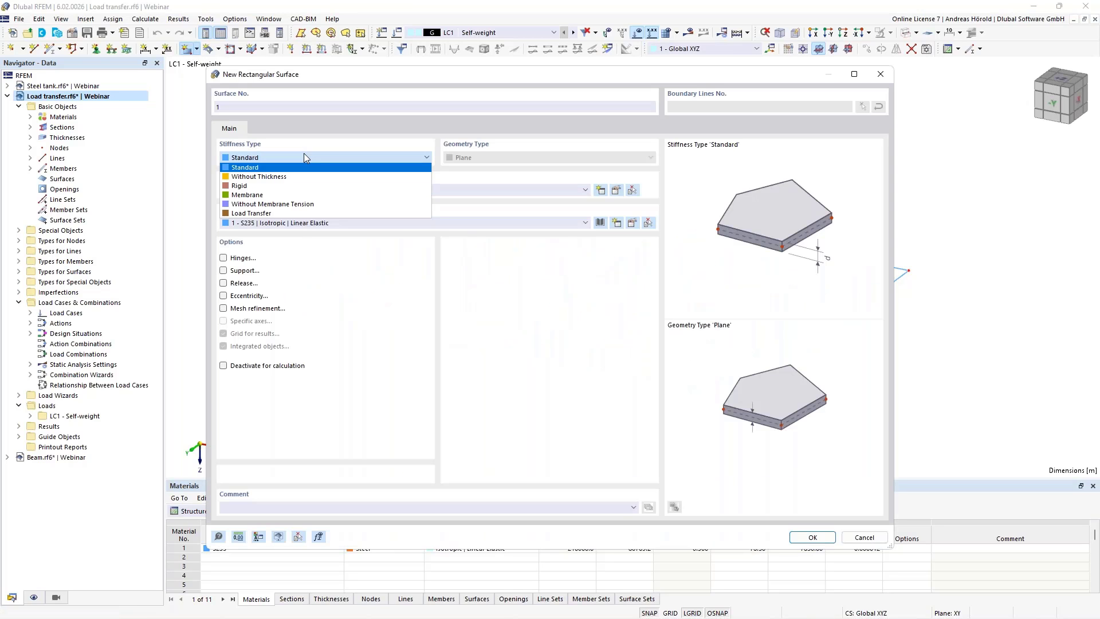
{"action": "left_click", "coordinate": [310, 213]}
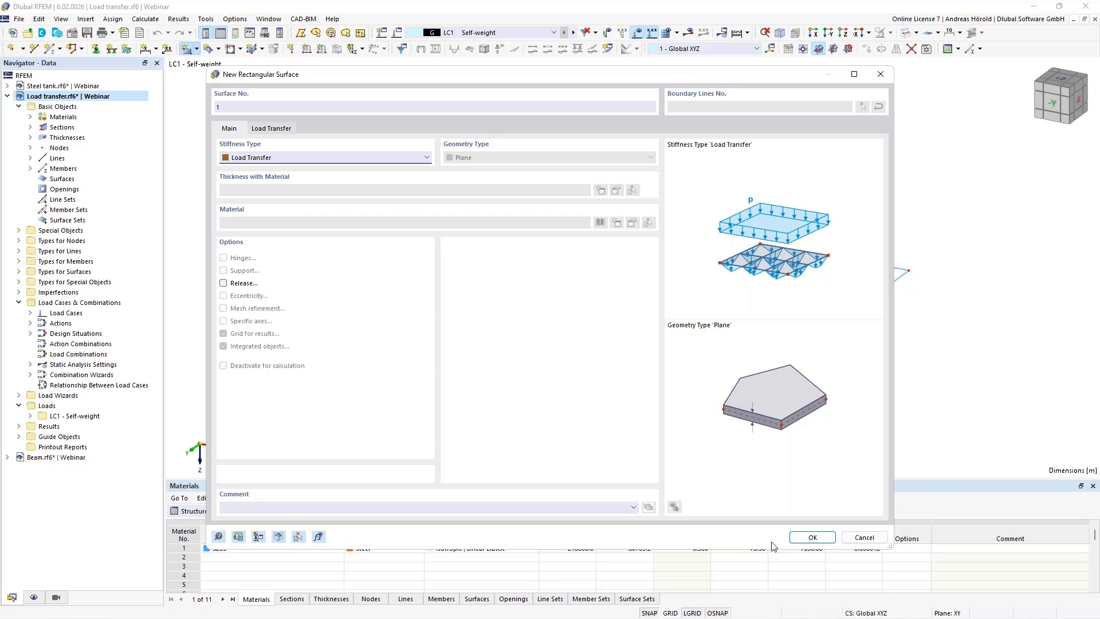
{"action": "left_click", "coordinate": [801, 541]}
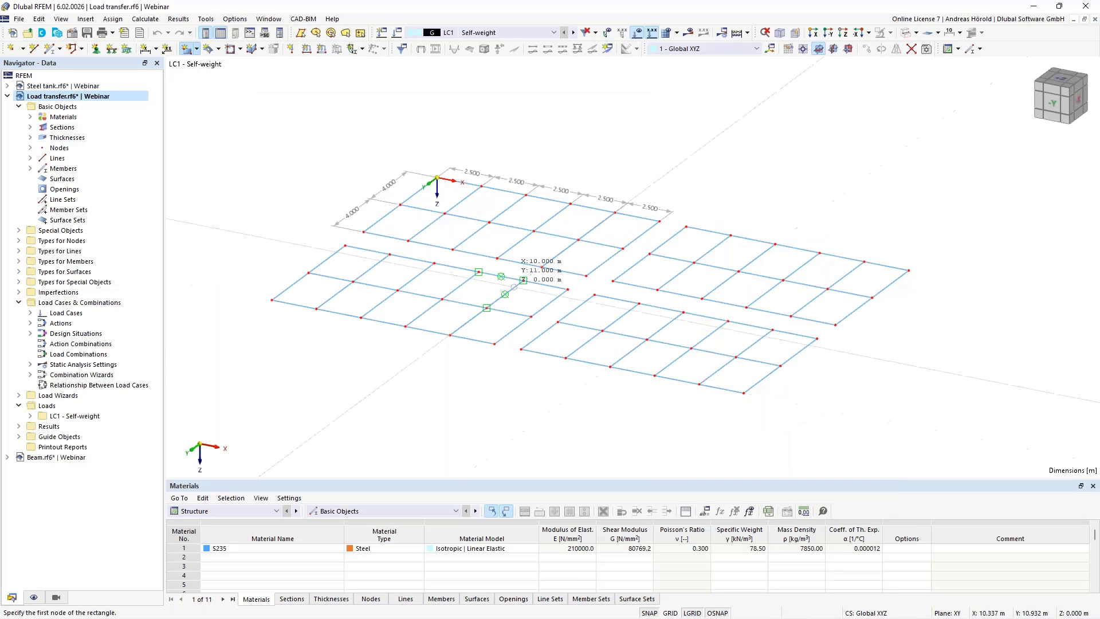
Step: Span rectangular surfaces corner to corner over three of the four member grids, leaving out the grid diagonally opposite the origin
{"action": "left_click", "coordinate": [437, 177]}
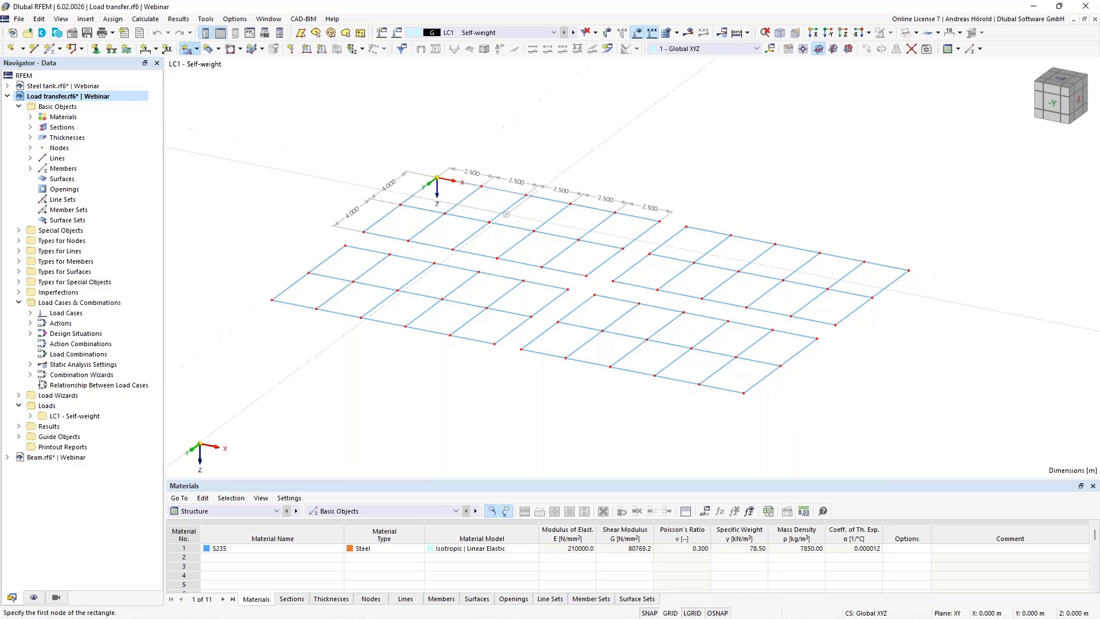
{"action": "left_click", "coordinate": [586, 275]}
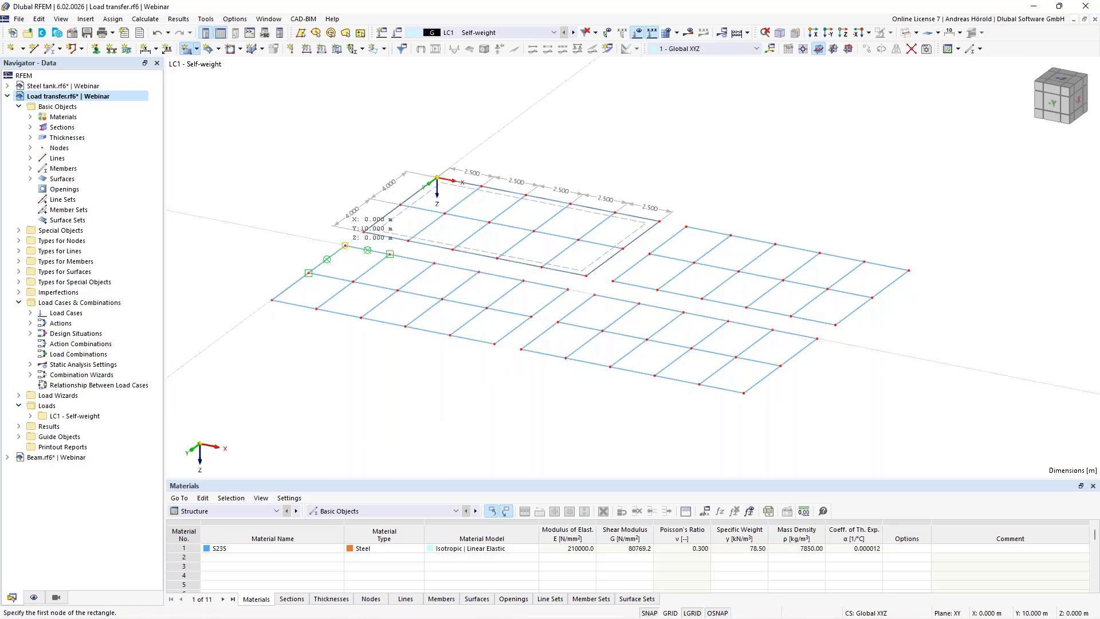
{"action": "left_click", "coordinate": [494, 344]}
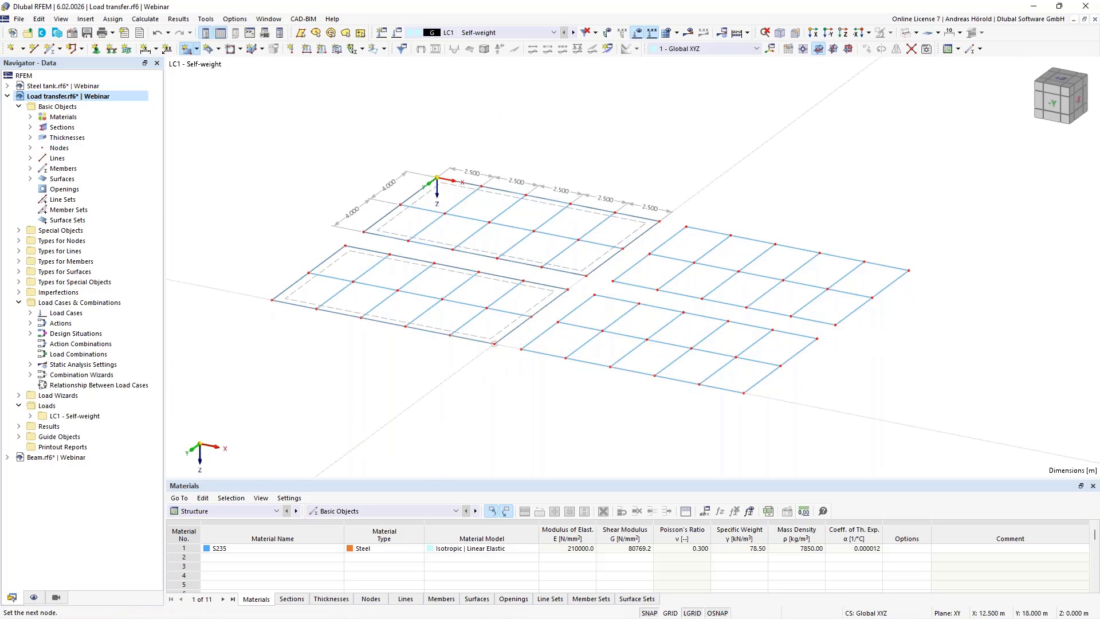
{"action": "left_click", "coordinate": [345, 246]}
{"action": "left_click", "coordinate": [685, 227]}
{"action": "left_click", "coordinate": [836, 324]}
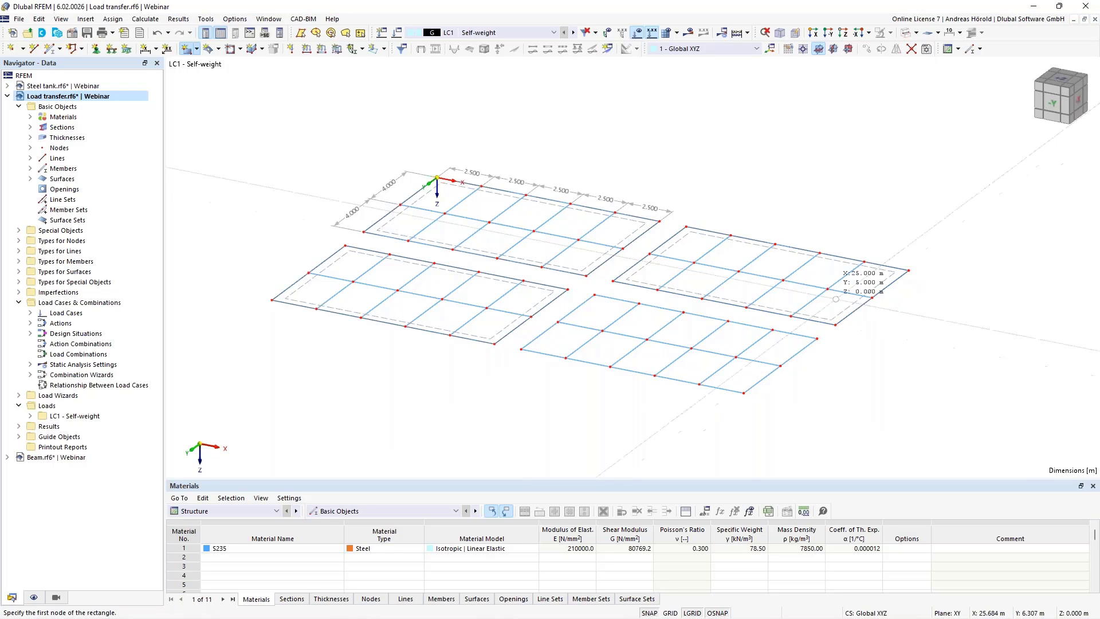
{"action": "right_click", "coordinate": [850, 227]}
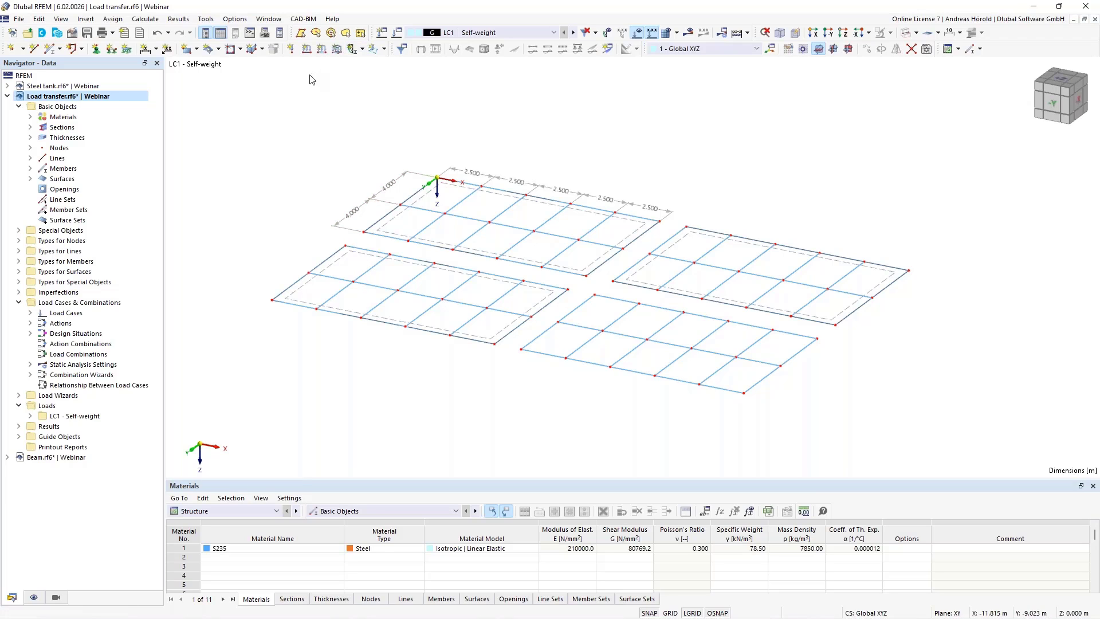
Step: Apply a uniform 1.00 kN/m² surface force in the global Z direction to surfaces 1-3 in LC1
{"action": "left_click", "coordinate": [338, 51]}
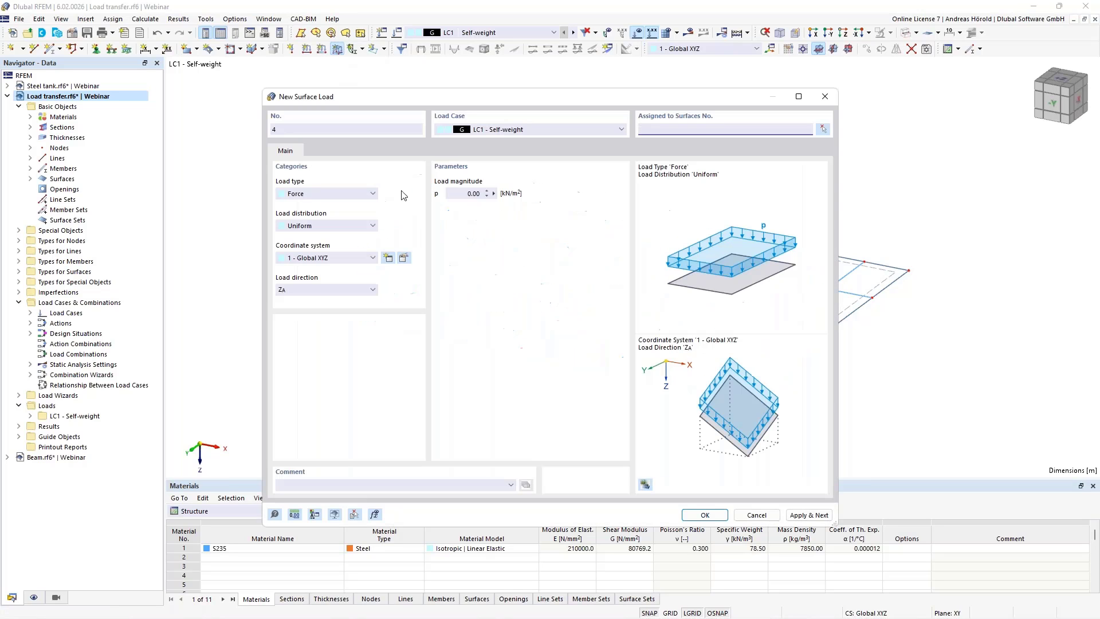
{"action": "left_click", "coordinate": [465, 193]}
{"action": "key", "text": "Delete"}
{"action": "left_click", "coordinate": [705, 515]}
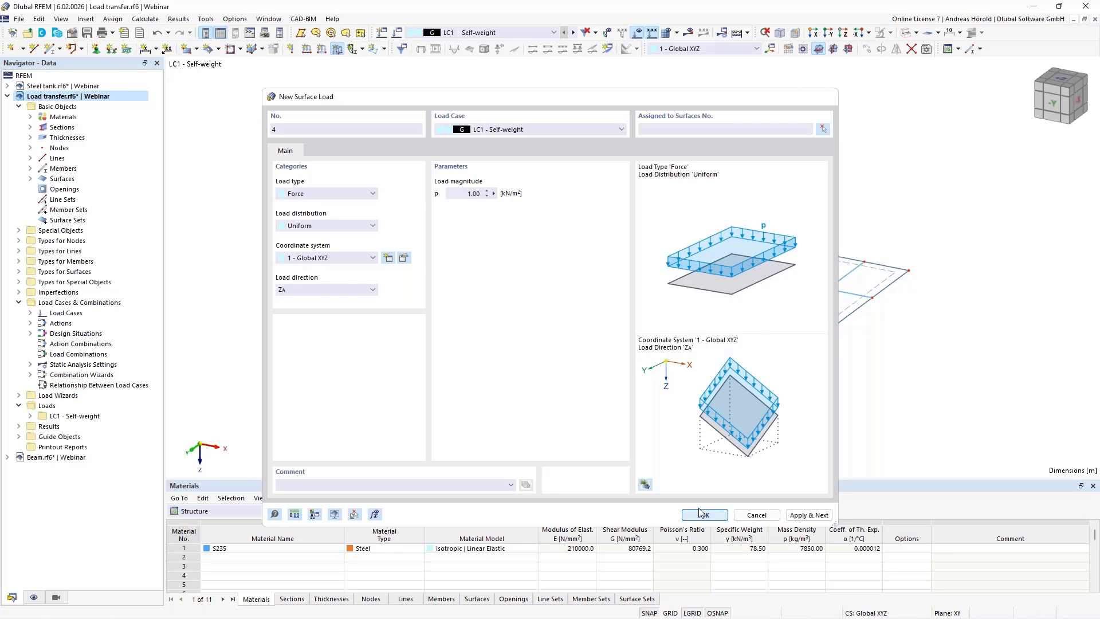
{"action": "left_click", "coordinate": [575, 267]}
{"action": "left_click", "coordinate": [544, 291]}
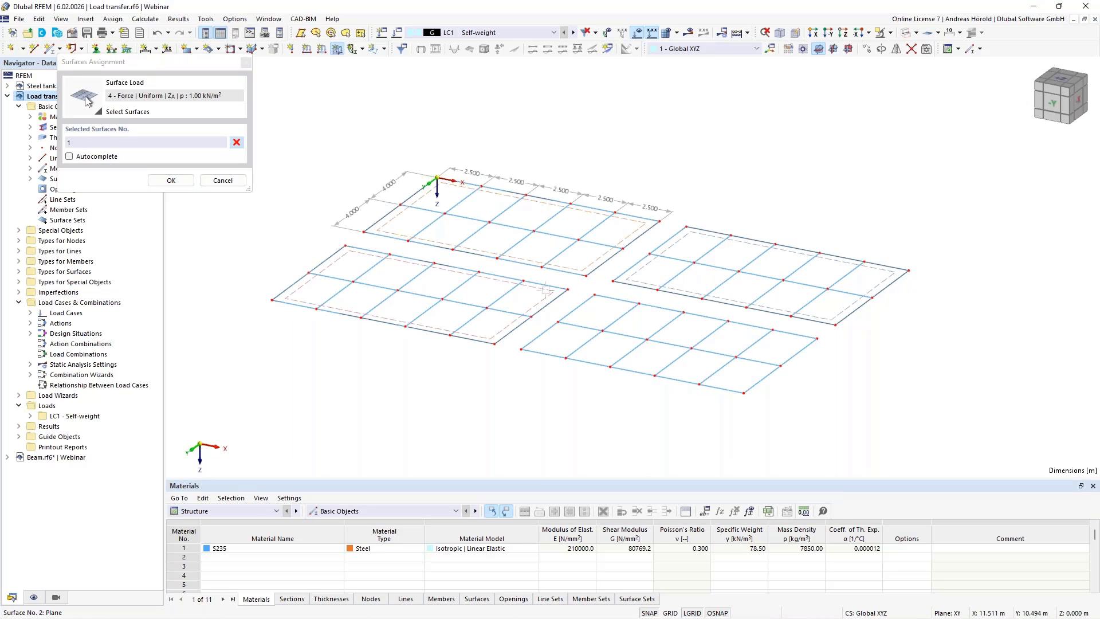
{"action": "left_click", "coordinate": [639, 281]}
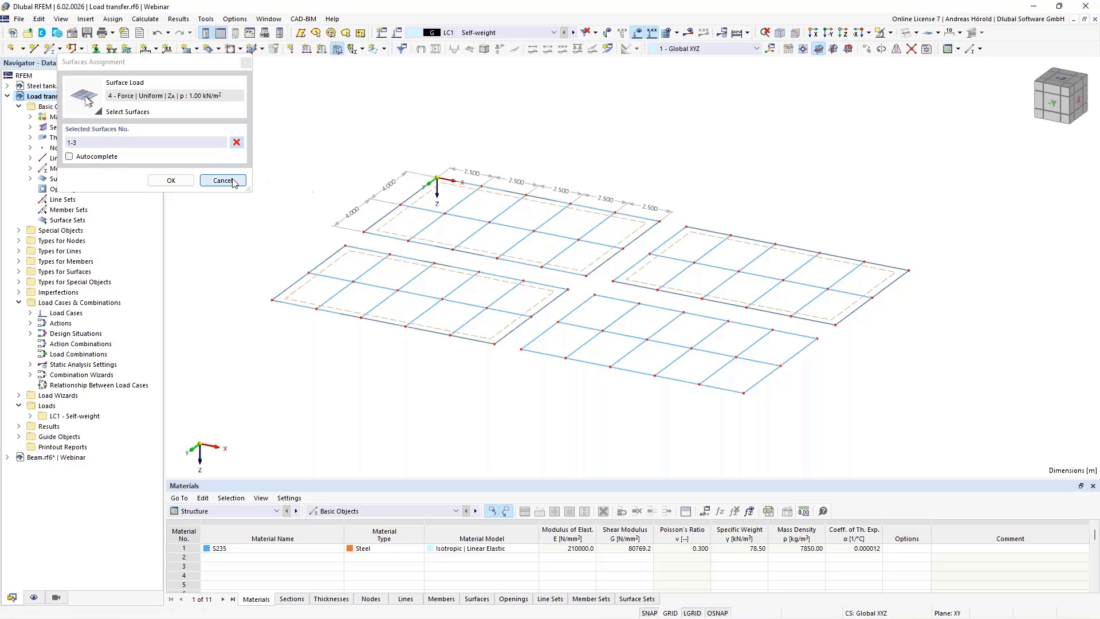
{"action": "left_click", "coordinate": [170, 181]}
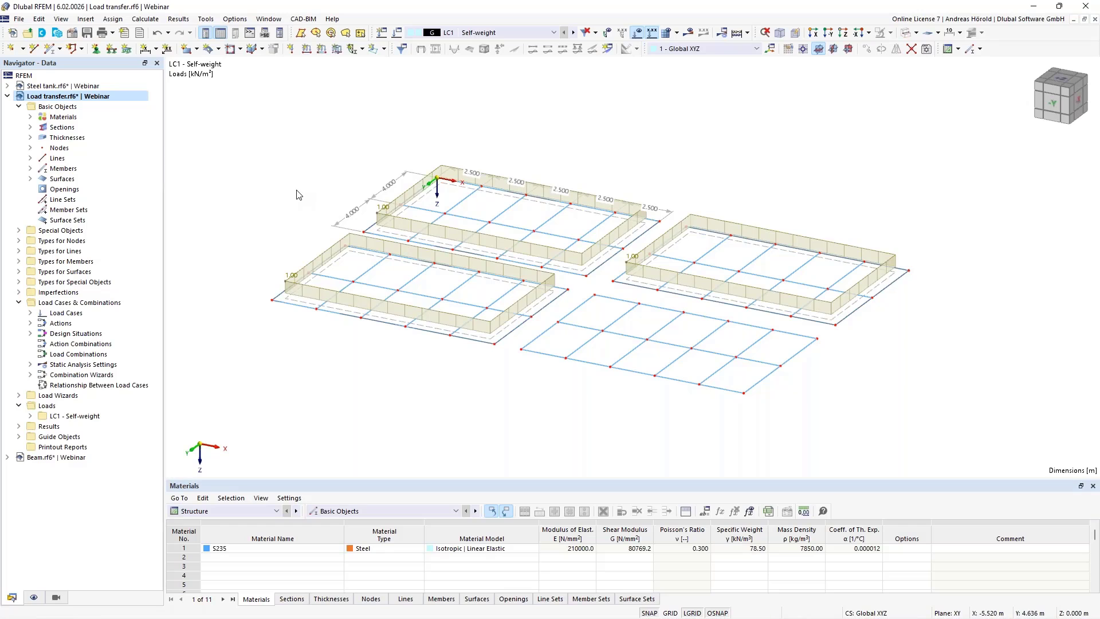
Step: Toggle the separate load transfer display on and off again through the surface above the origin grid
{"action": "scroll", "coordinate": [297, 195], "scroll_direction": "up", "scroll_amount": 1}
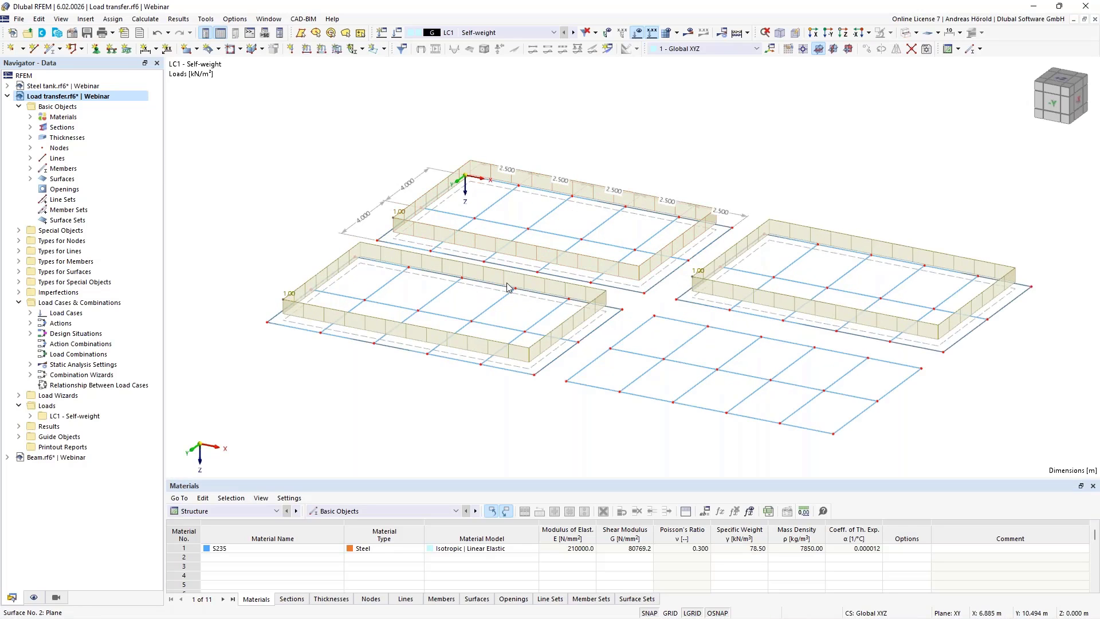
{"action": "right_click", "coordinate": [465, 256]}
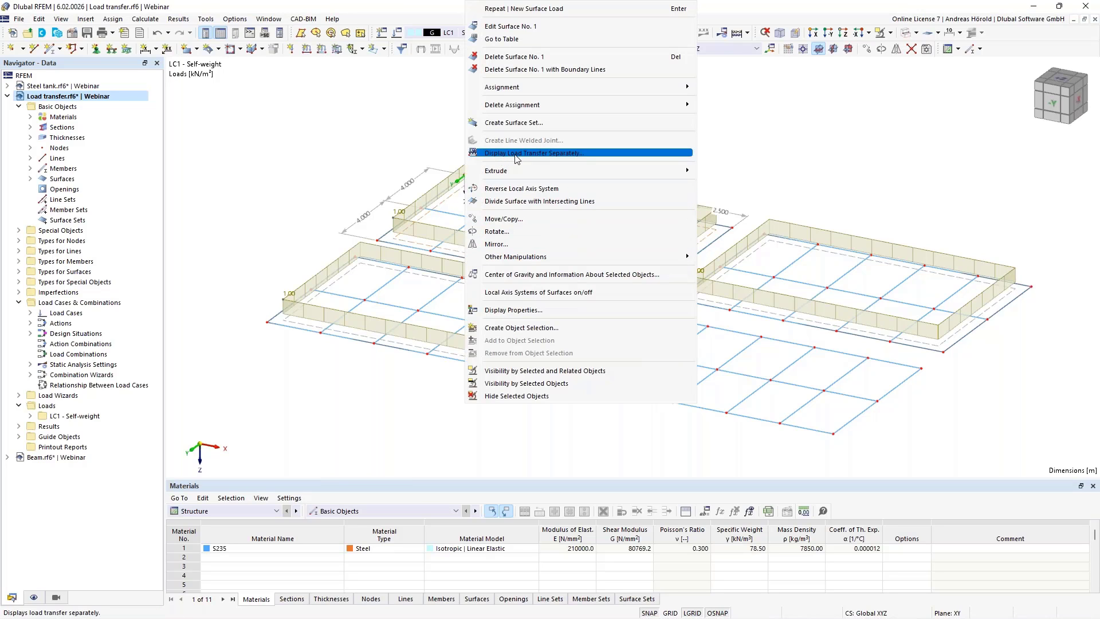
{"action": "left_click", "coordinate": [570, 157]}
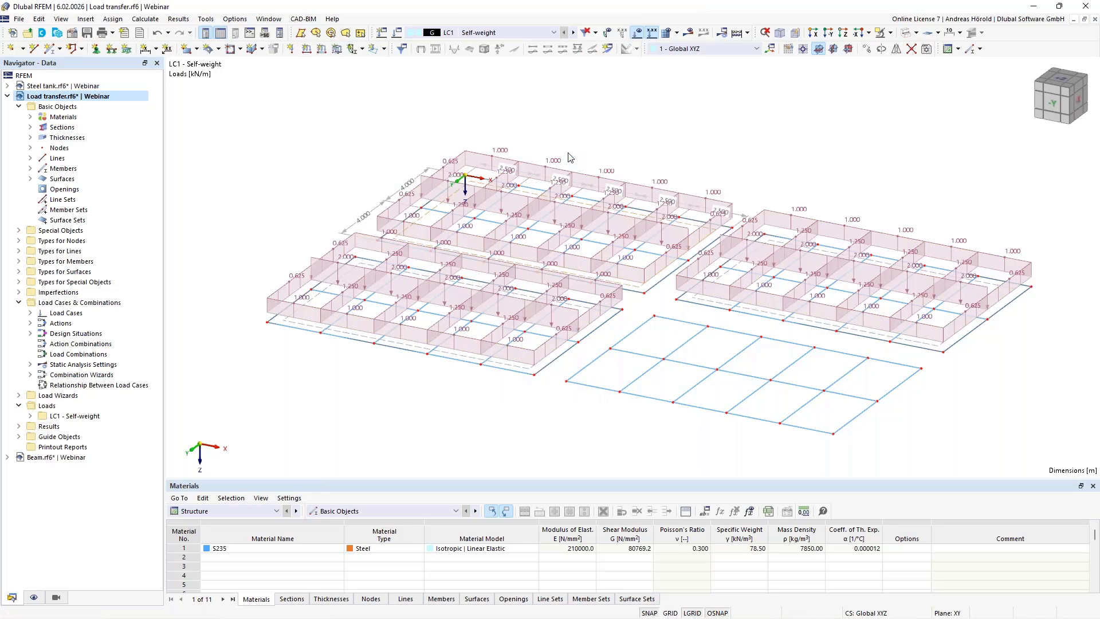
{"action": "right_click", "coordinate": [630, 289]}
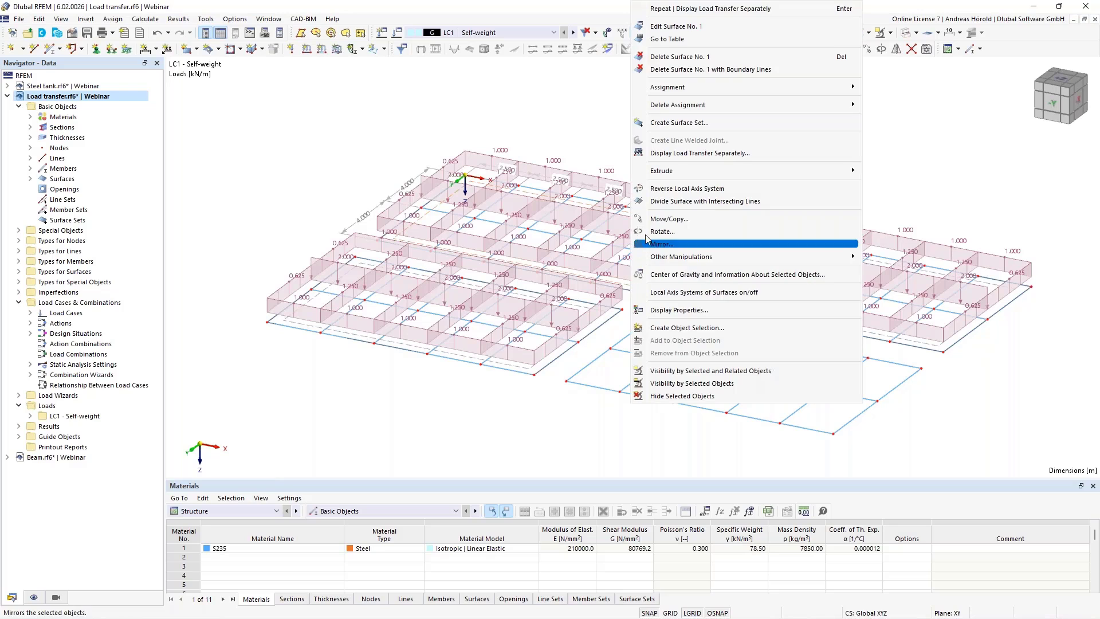
{"action": "left_click", "coordinate": [681, 153]}
Step: Enable the separate load transfer display in the model's surface display settings
{"action": "left_click", "coordinate": [34, 597]}
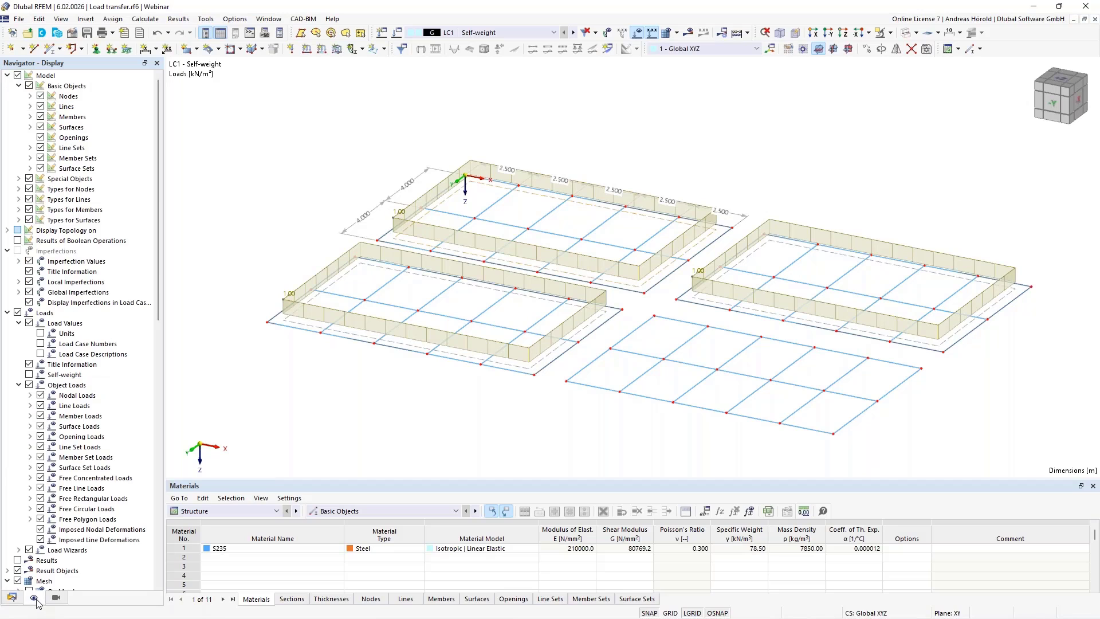
{"action": "left_click", "coordinate": [31, 127]}
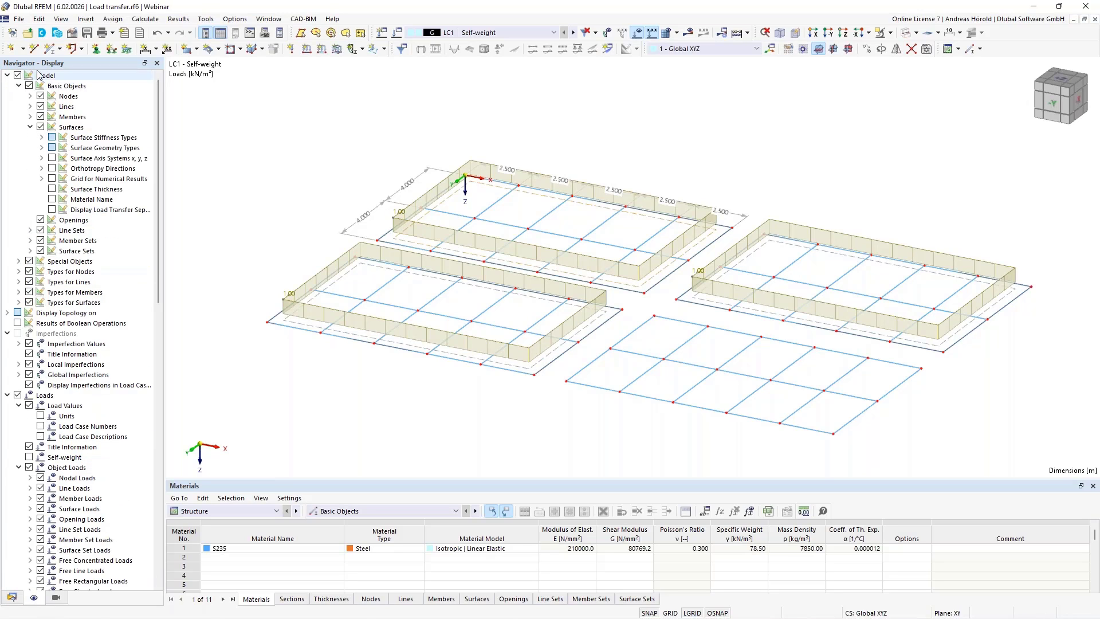
{"action": "left_click", "coordinate": [52, 210]}
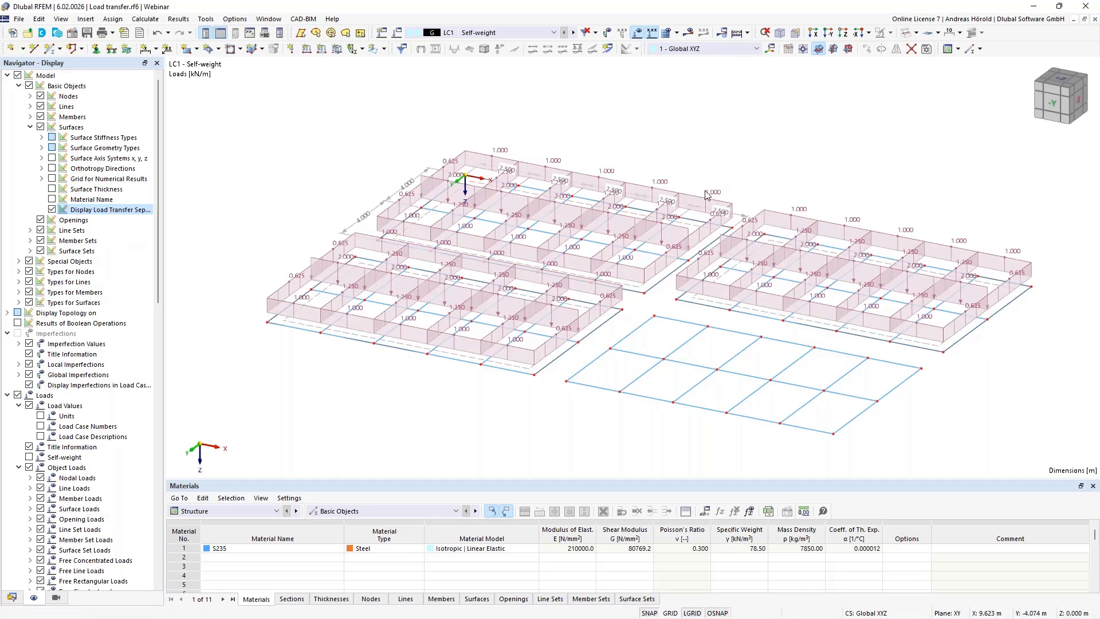
{"action": "scroll", "coordinate": [638, 331], "scroll_direction": "up", "scroll_amount": 1}
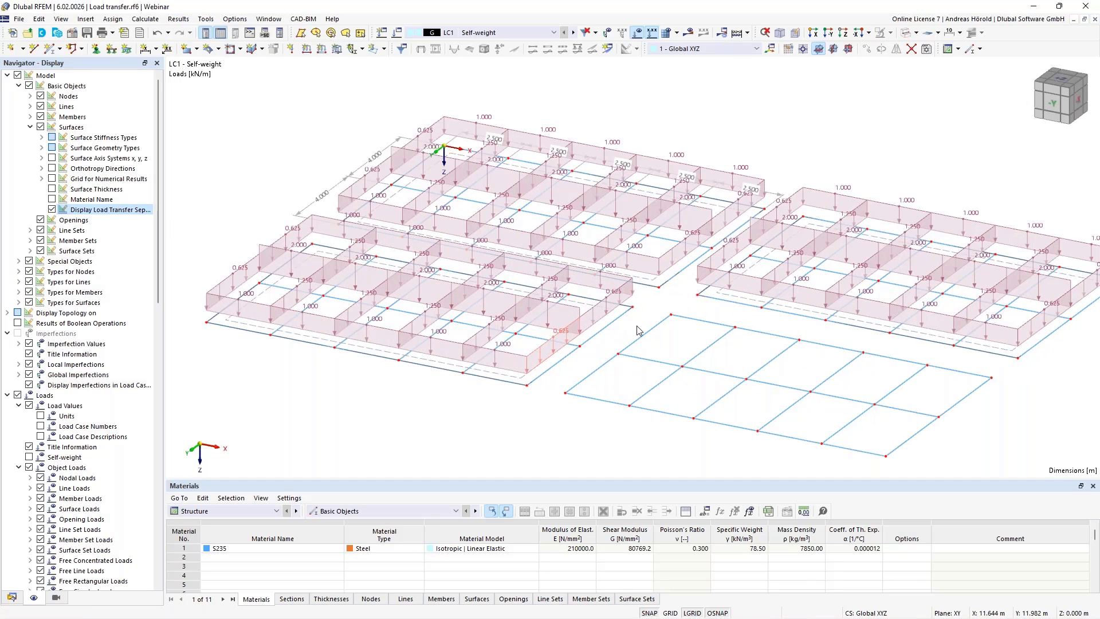
{"action": "scroll", "coordinate": [638, 331], "scroll_direction": "down", "scroll_amount": 2}
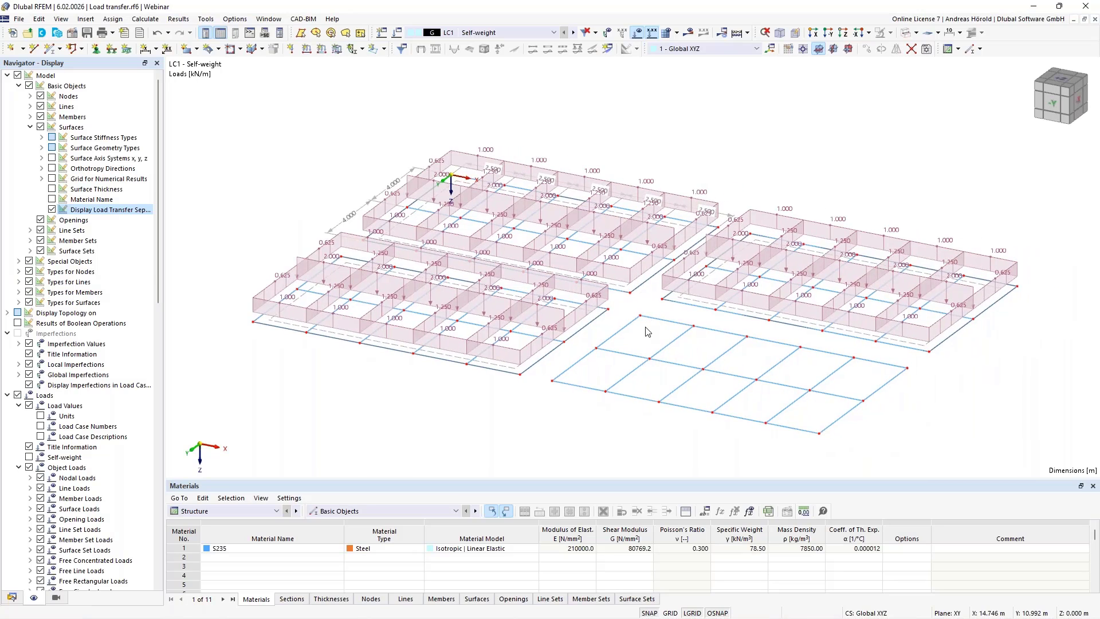
Step: Set the load transfer direction of surface No. 2 to local x, checking its local axes in the model preview
{"action": "double_click", "coordinate": [498, 369]}
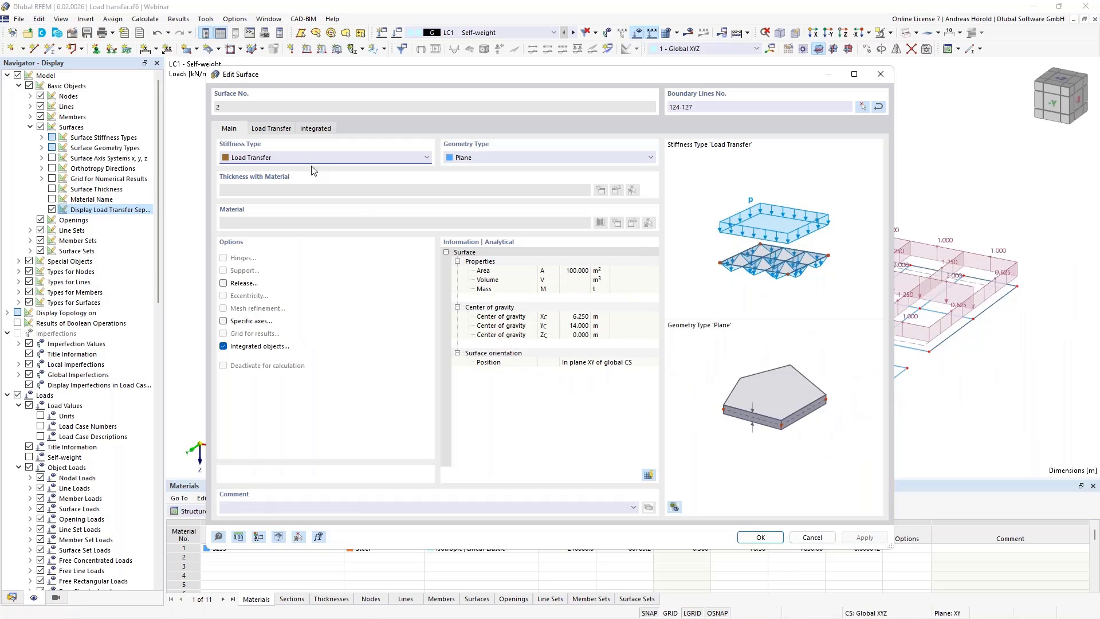
{"action": "left_click", "coordinate": [267, 131]}
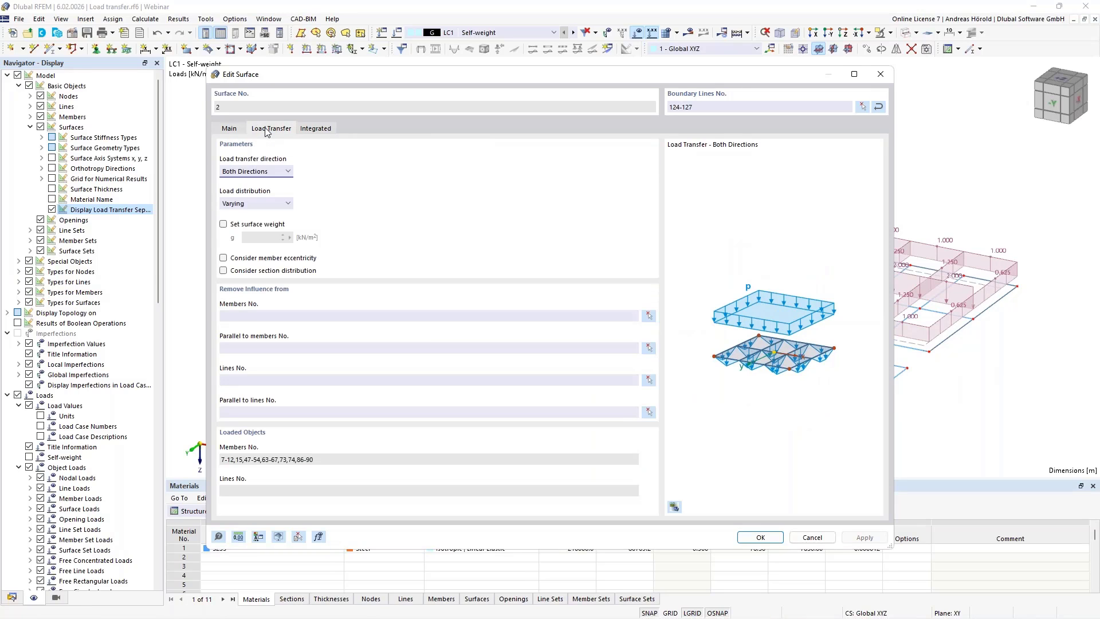
{"action": "left_click", "coordinate": [255, 173]}
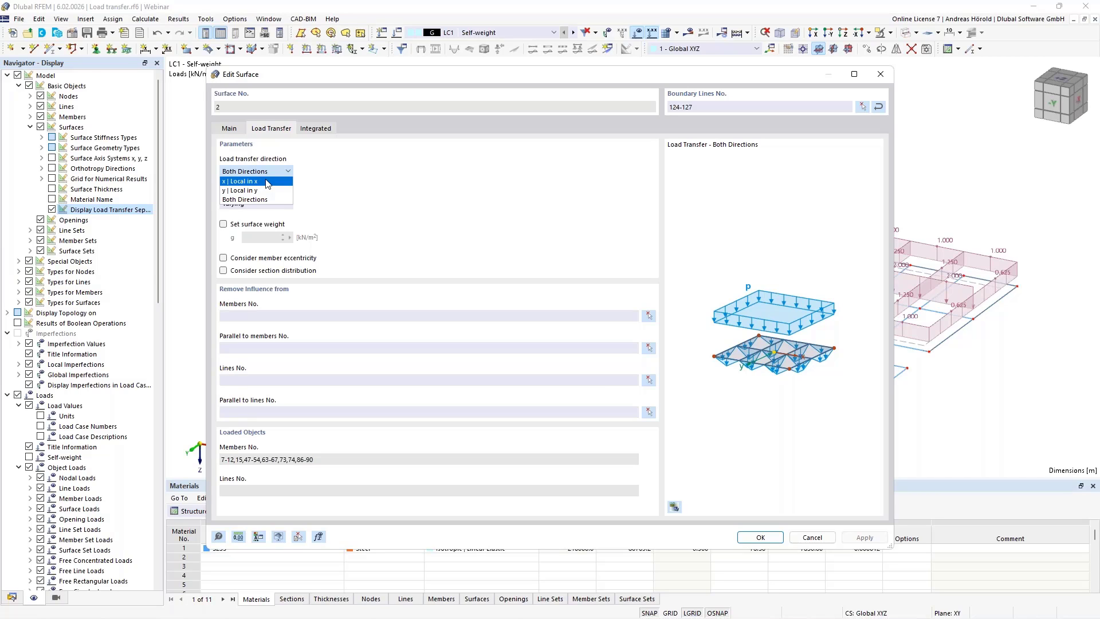
{"action": "left_click", "coordinate": [267, 182]}
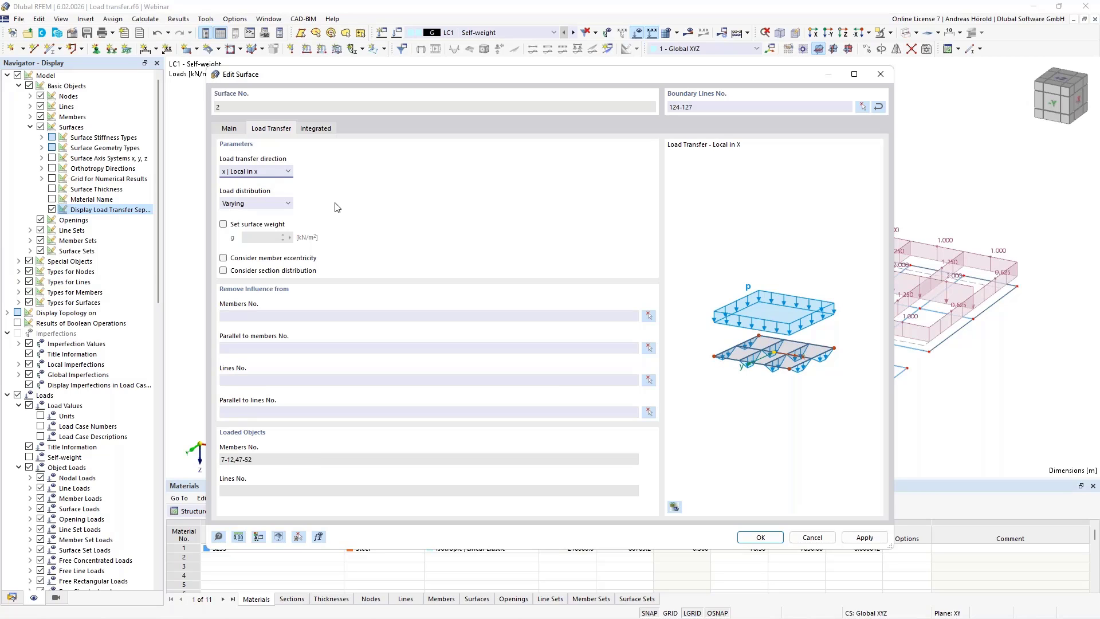
{"action": "left_click", "coordinate": [674, 508]}
{"action": "scroll", "coordinate": [750, 337], "scroll_direction": "up", "scroll_amount": 5}
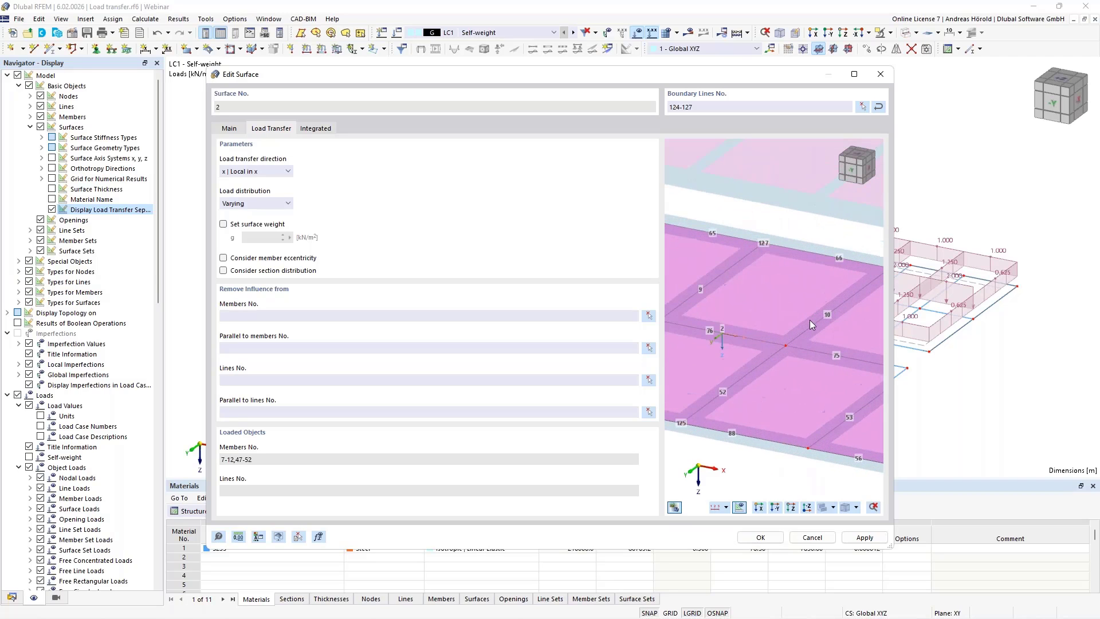
{"action": "scroll", "coordinate": [744, 356], "scroll_direction": "up", "scroll_amount": 3}
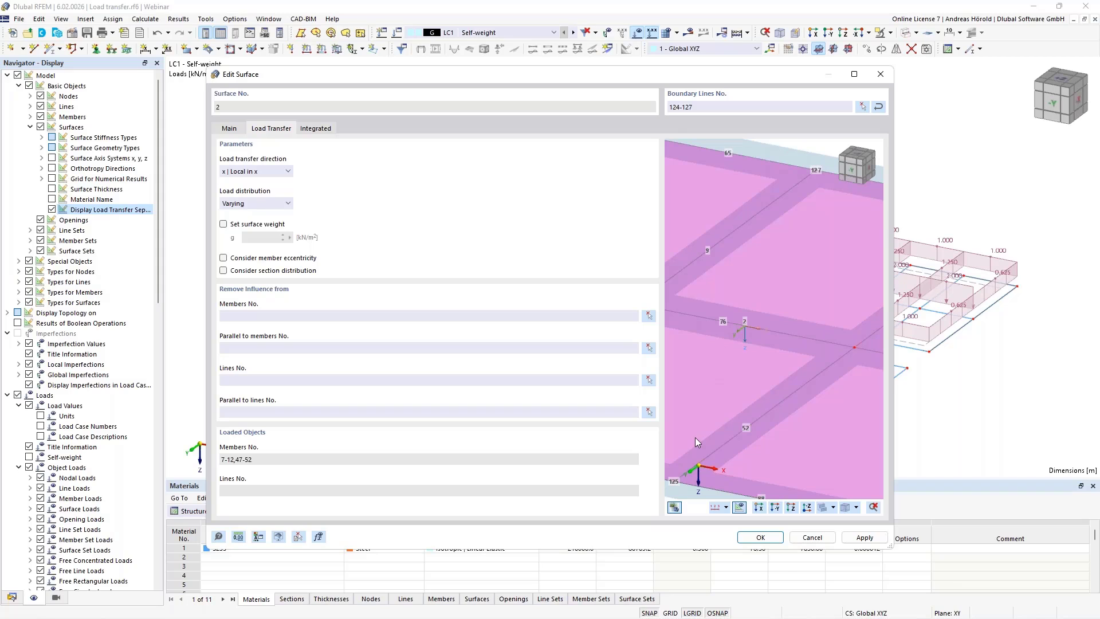
{"action": "left_click", "coordinate": [760, 537]}
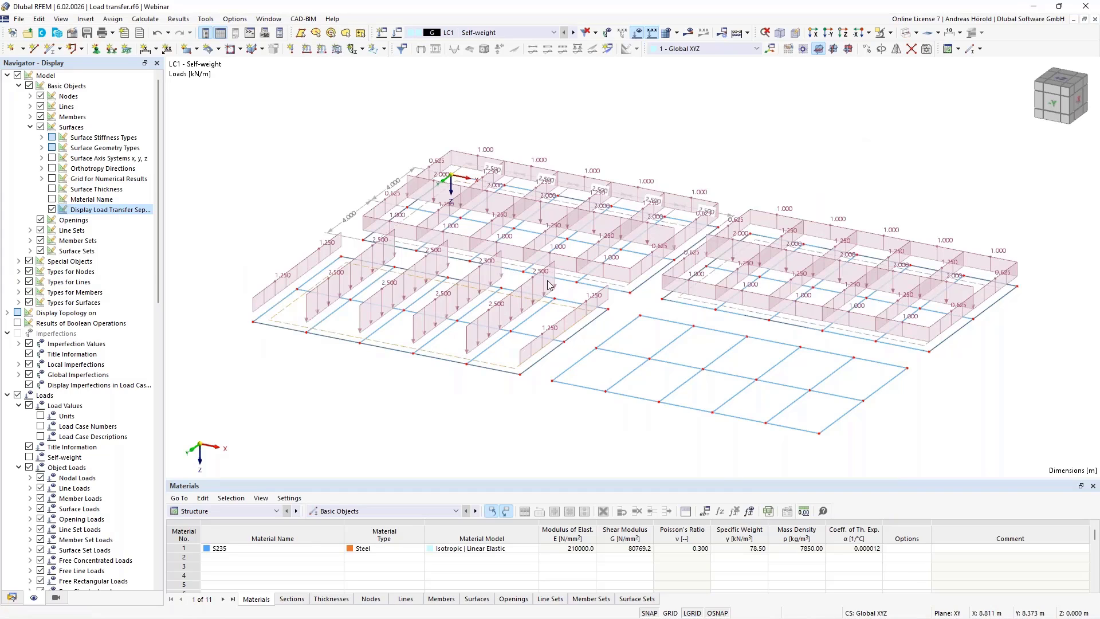
Step: Set the load transfer direction of surface No. 1 to local y, leaving the surface weight option off
{"action": "right_click", "coordinate": [597, 282]}
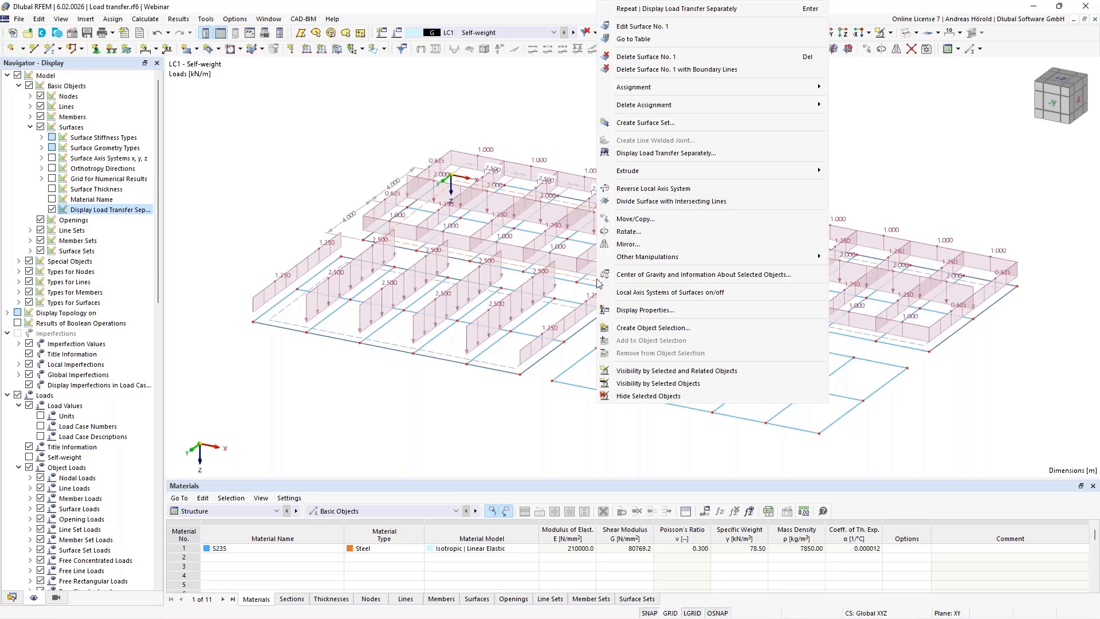
{"action": "left_click", "coordinate": [642, 26]}
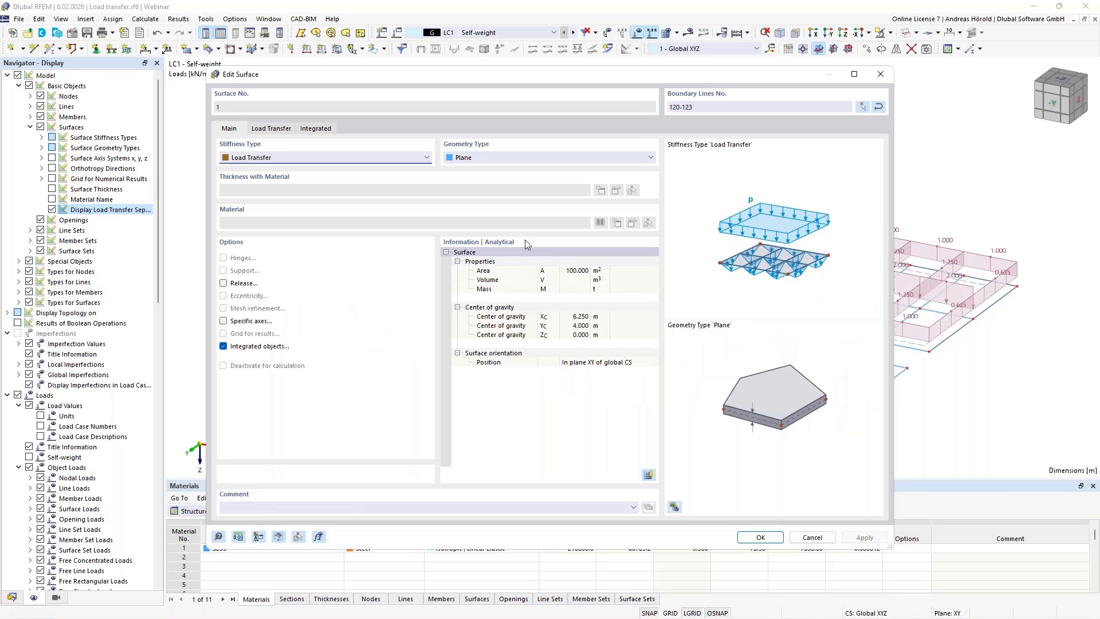
{"action": "left_click", "coordinate": [271, 129]}
{"action": "left_click", "coordinate": [261, 171]}
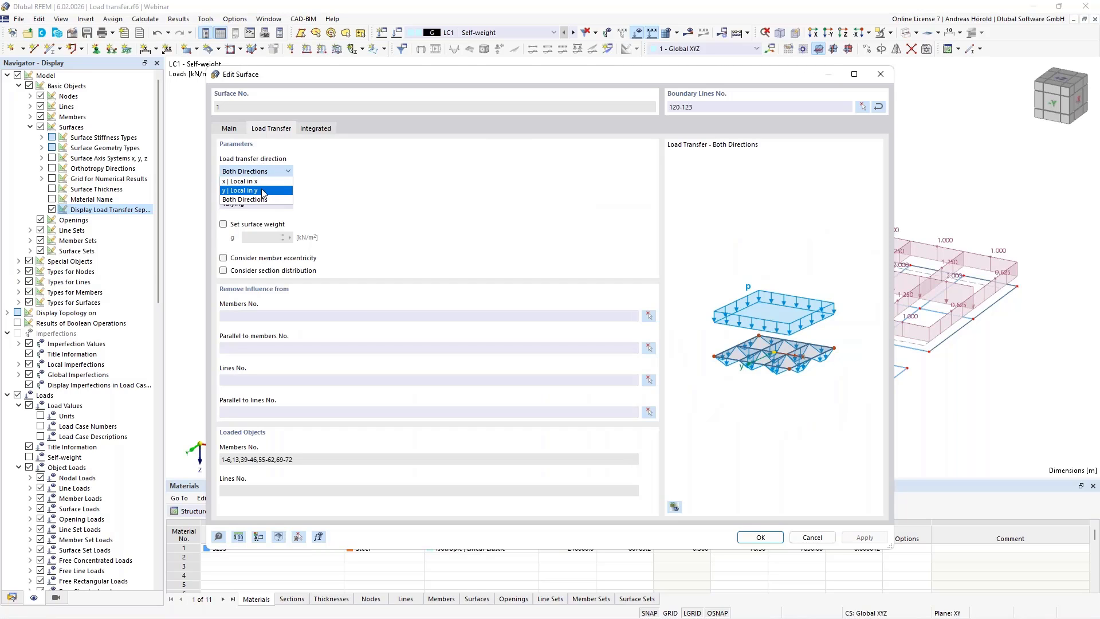
{"action": "left_click", "coordinate": [241, 194]}
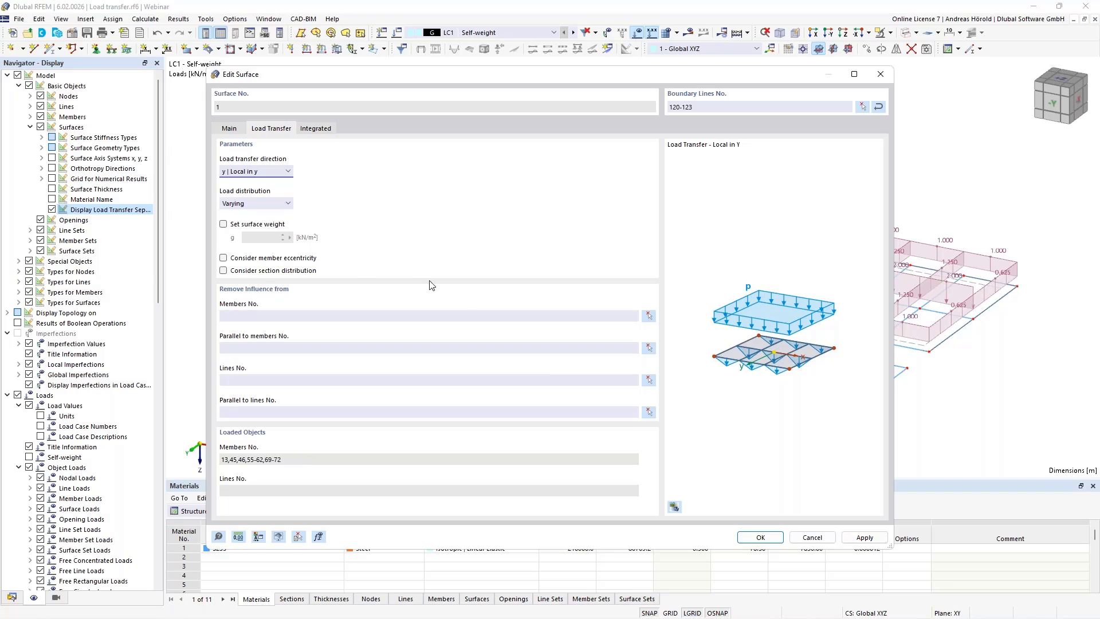
{"action": "left_click", "coordinate": [224, 224]}
{"action": "left_click", "coordinate": [223, 225]}
{"action": "left_click", "coordinate": [760, 536]}
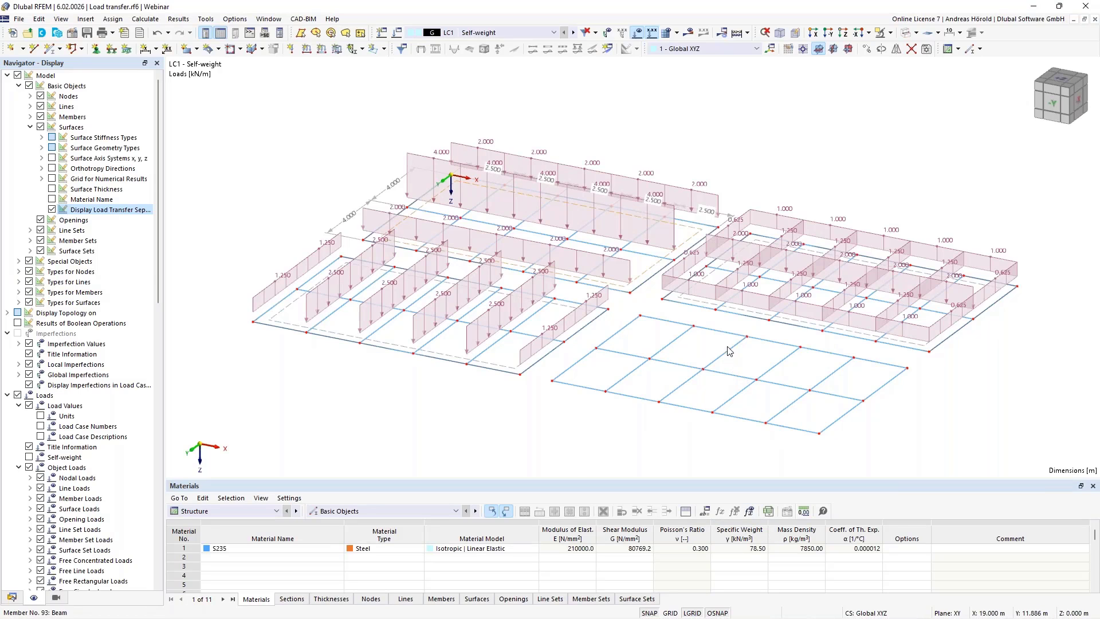
Step: Set up a load wizard for member loads from an area load in LC1 with a uniform magnitude of 1.00 kN/m²
{"action": "mouse_move", "coordinate": [754, 298]}
{"action": "left_click", "coordinate": [85, 19]}
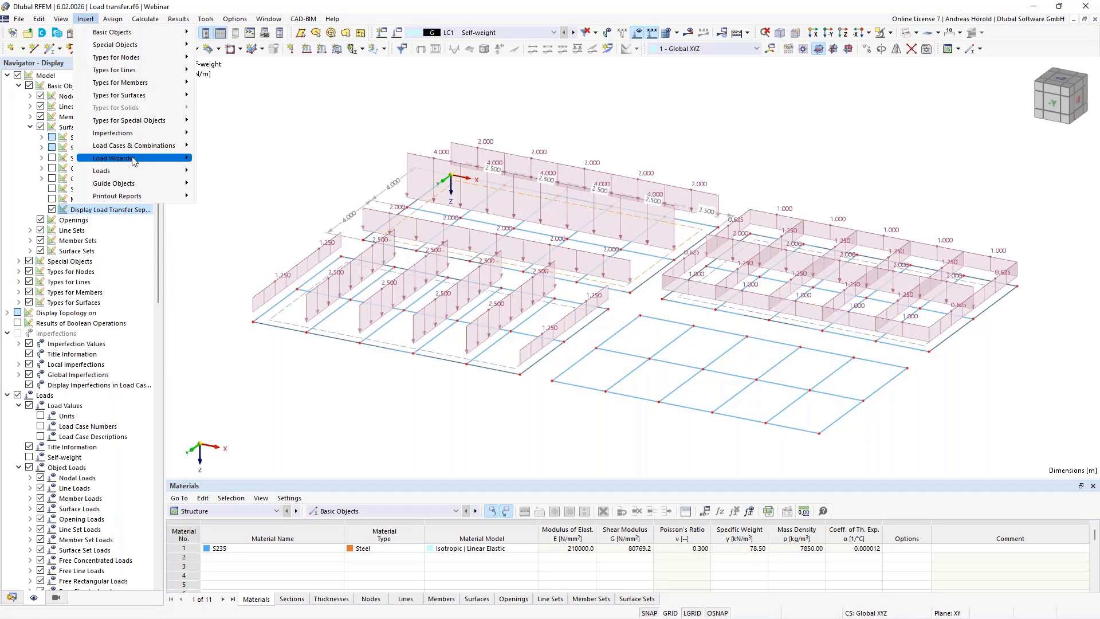
{"action": "mouse_move", "coordinate": [140, 162]}
{"action": "mouse_move", "coordinate": [281, 164]}
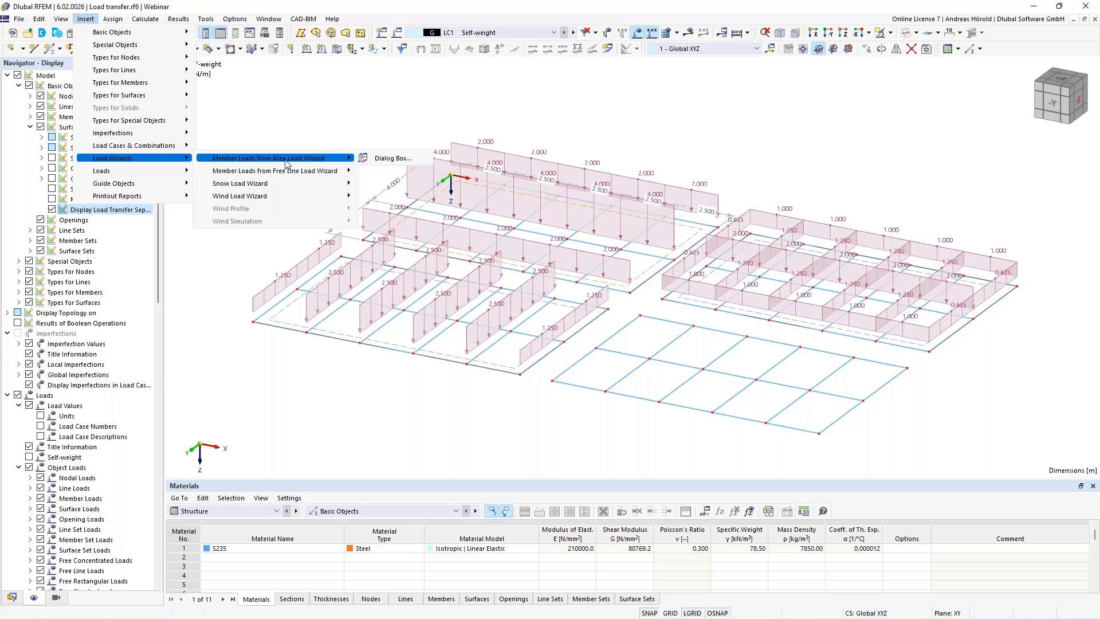
{"action": "left_click", "coordinate": [387, 159]}
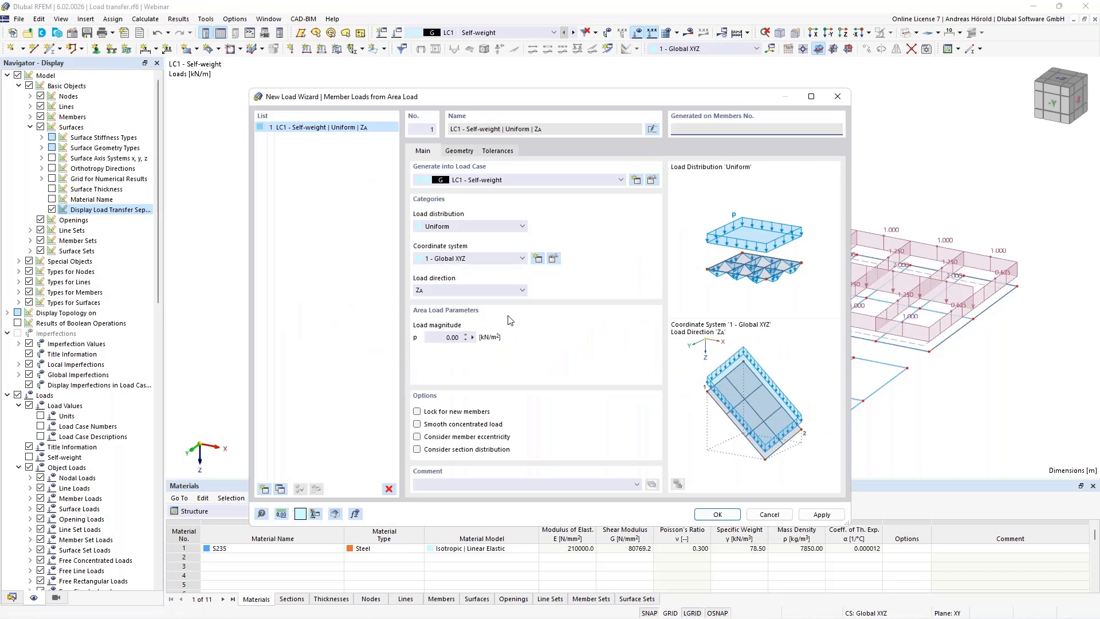
{"action": "double_click", "coordinate": [451, 337]}
{"action": "type", "text": "1"}
Step: Define the area load plane over the unloaded beam grid with corner nodes 73, 83, 90 and 85
{"action": "left_click", "coordinate": [459, 151]}
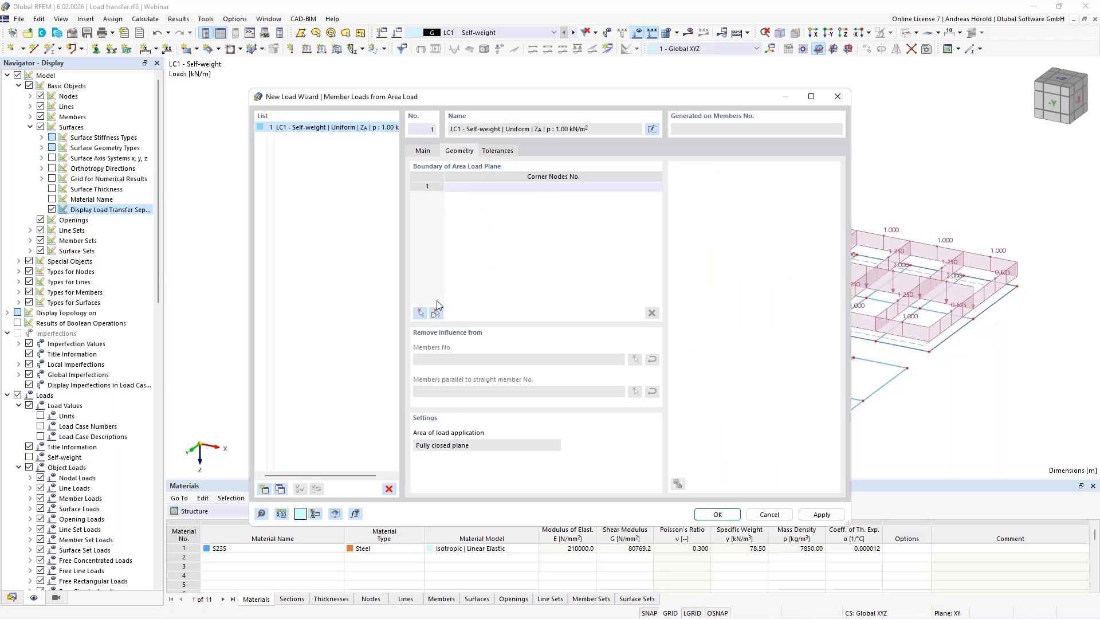
{"action": "left_click", "coordinate": [421, 313]}
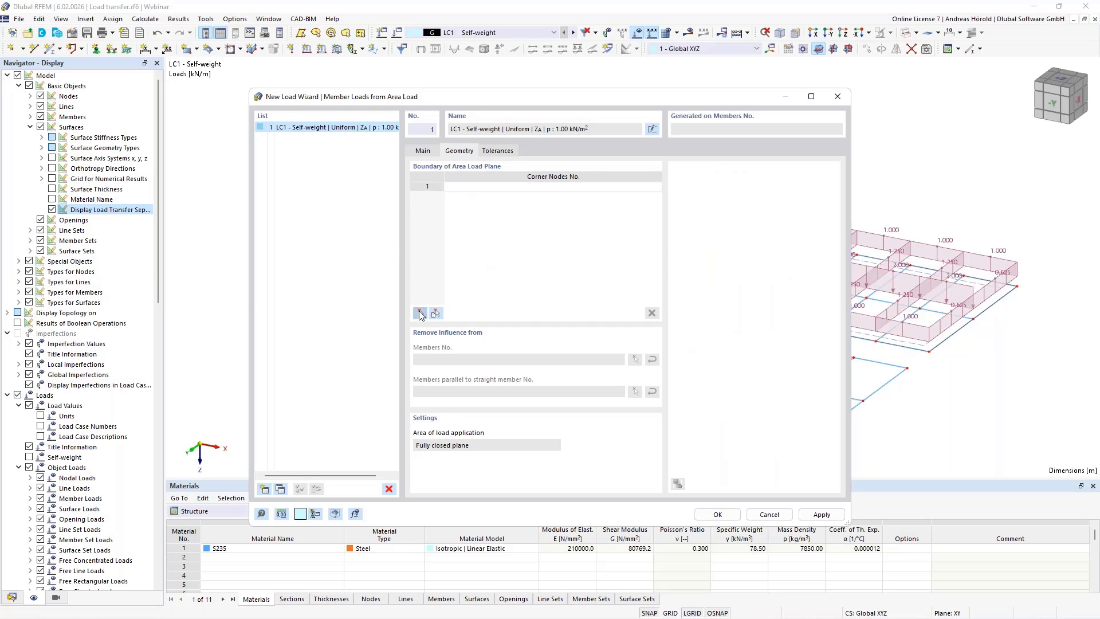
{"action": "left_click", "coordinate": [640, 315]}
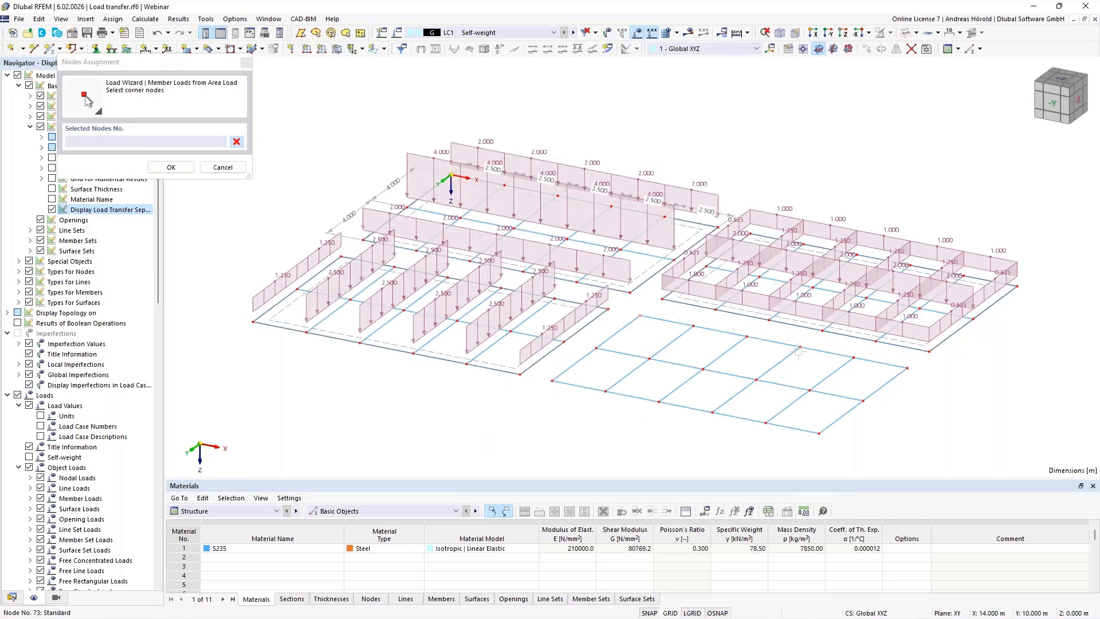
{"action": "left_click", "coordinate": [819, 433]}
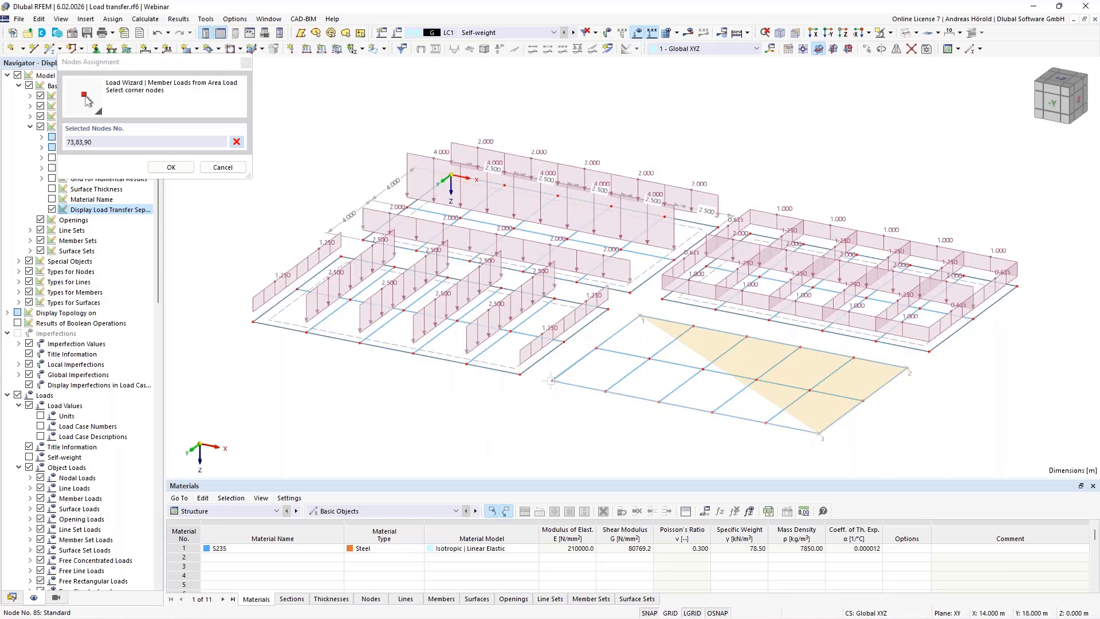
{"action": "left_click", "coordinate": [551, 380]}
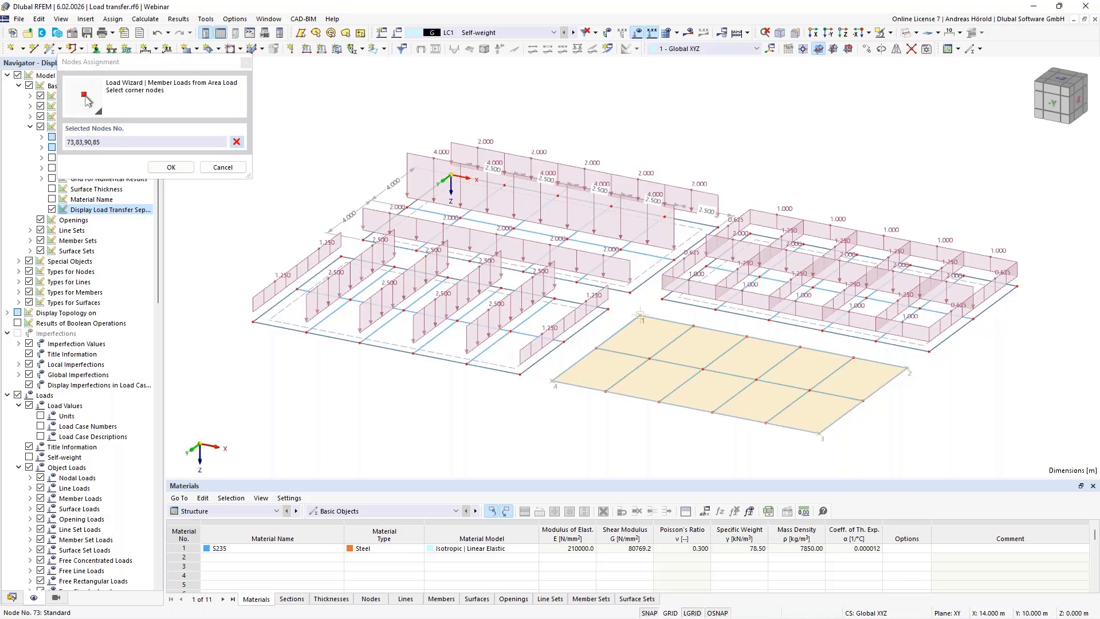
{"action": "left_click", "coordinate": [640, 316]}
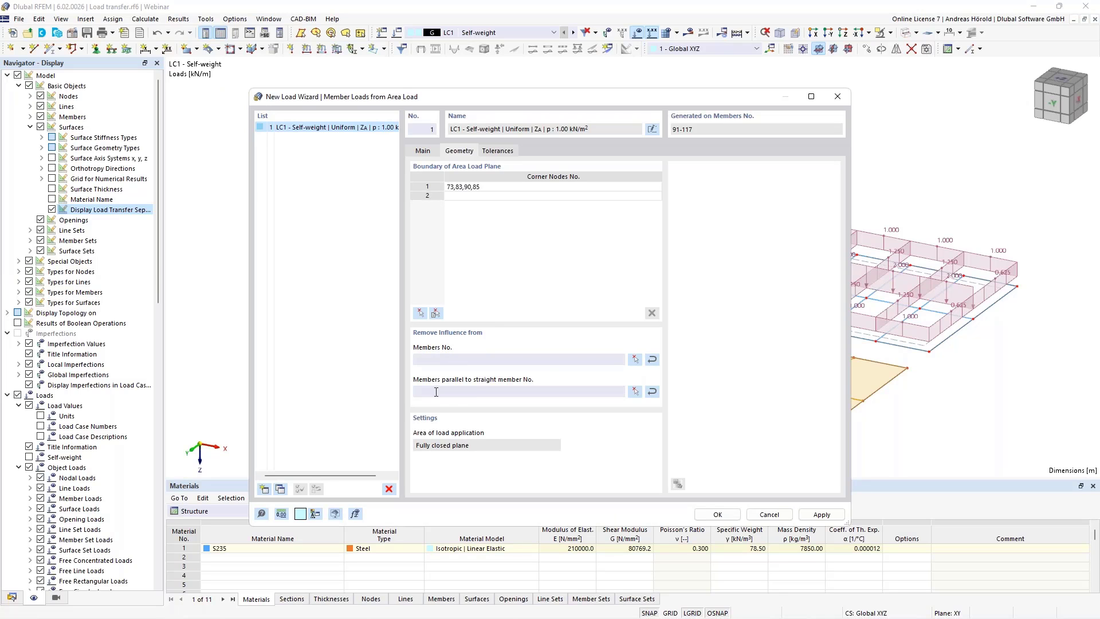
Step: Remove the influence of members parallel to member No. 98 and generate the member loads
{"action": "left_click", "coordinate": [635, 391]}
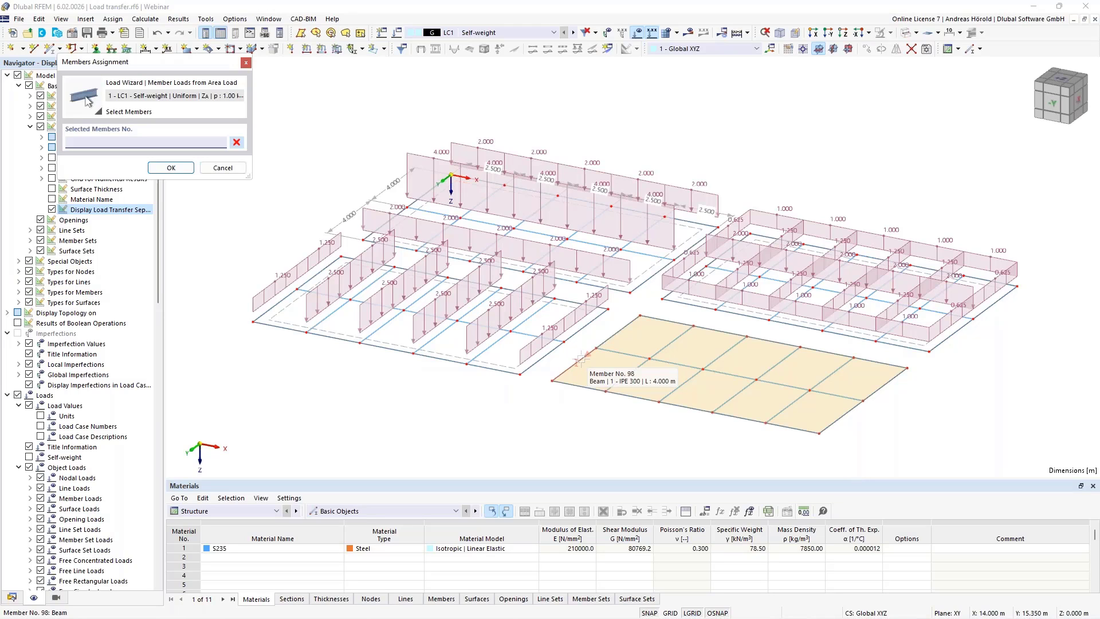
{"action": "left_click", "coordinate": [581, 359]}
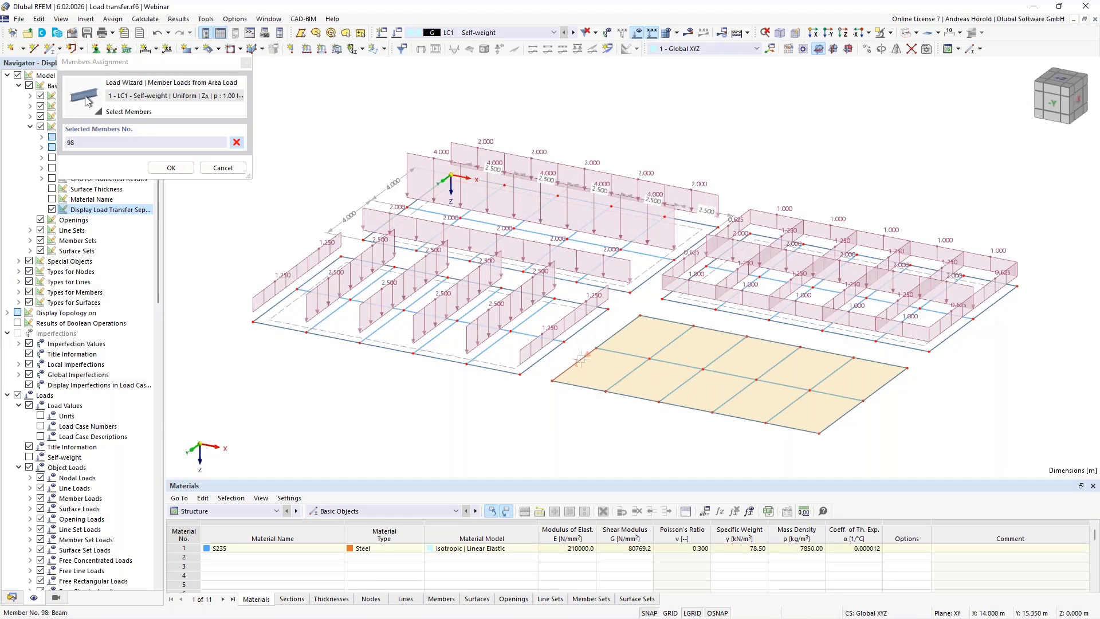
{"action": "left_click", "coordinate": [169, 167]}
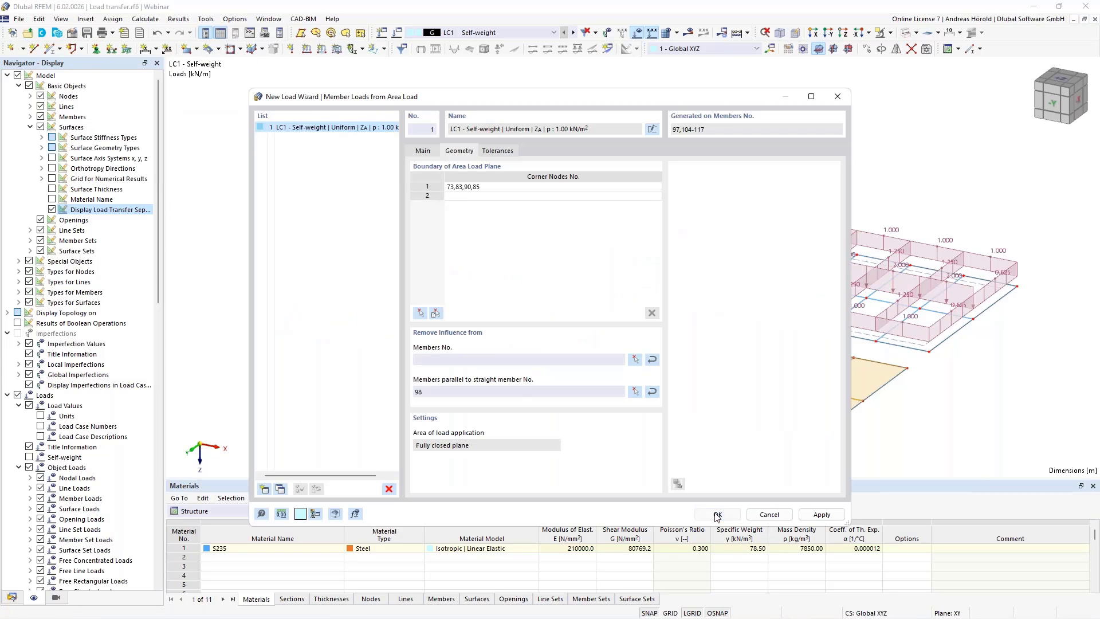
{"action": "left_click", "coordinate": [716, 514]}
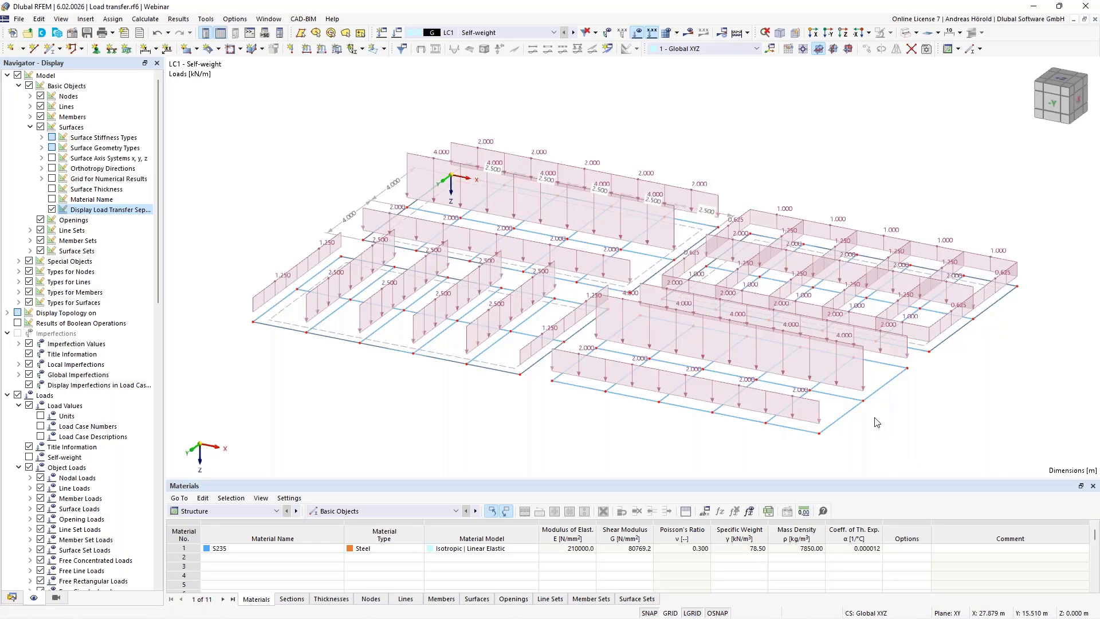
Step: Edit the area load wizard to clear the excluded parallel members so that all grid beams receive load
{"action": "double_click", "coordinate": [797, 334]}
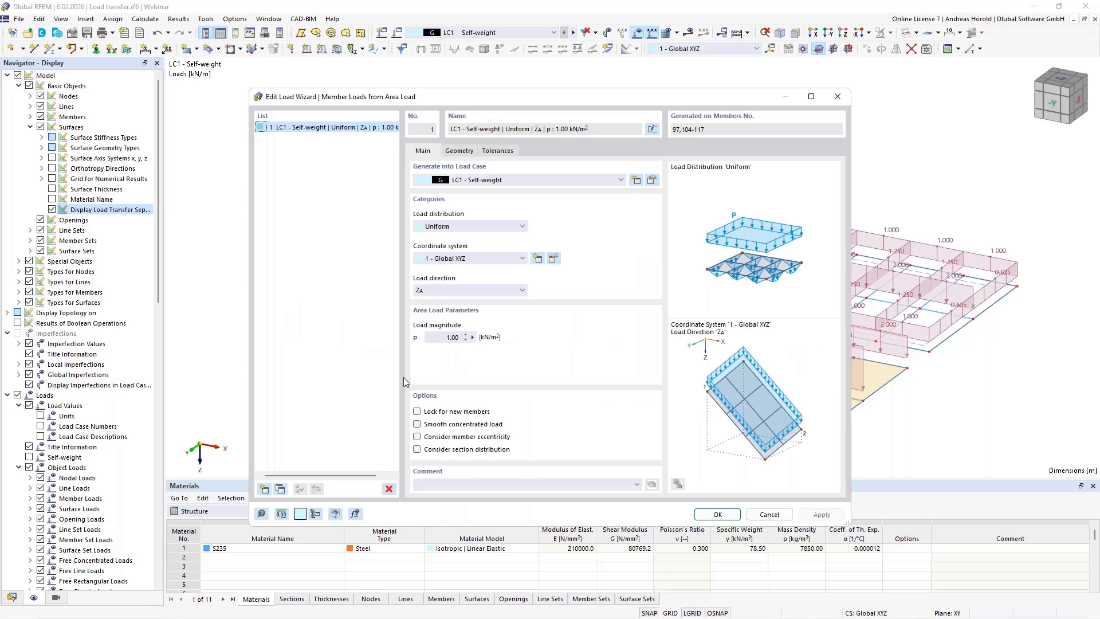
{"action": "left_click", "coordinate": [464, 151]}
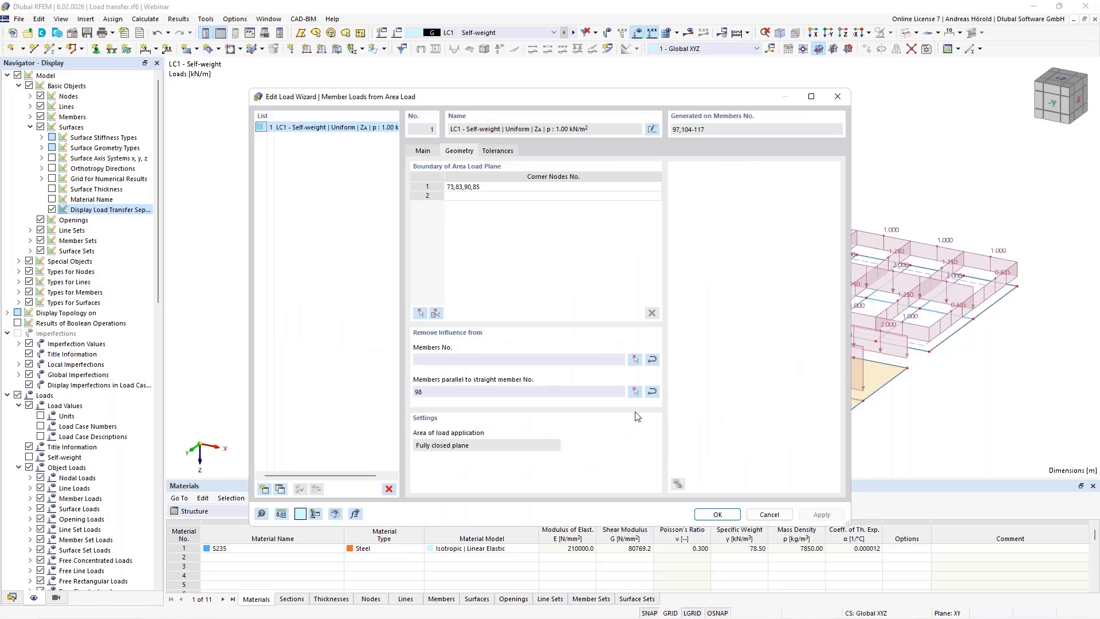
{"action": "left_click_drag", "start_coordinate": [454, 391], "coordinate": [394, 390]}
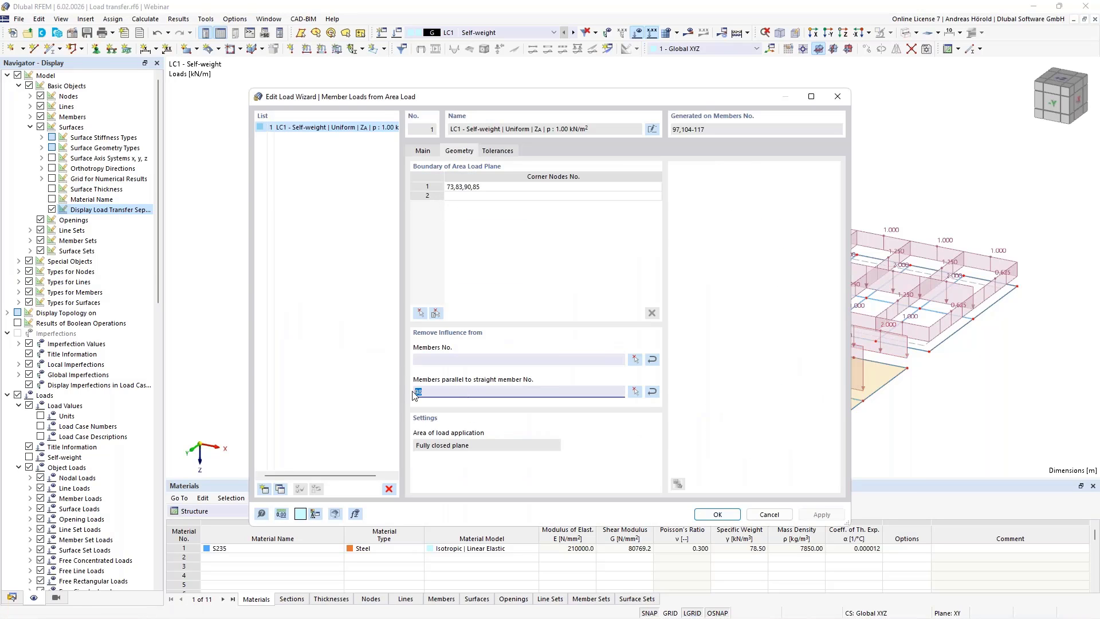
{"action": "key", "text": "Delete"}
{"action": "left_click", "coordinate": [717, 514]}
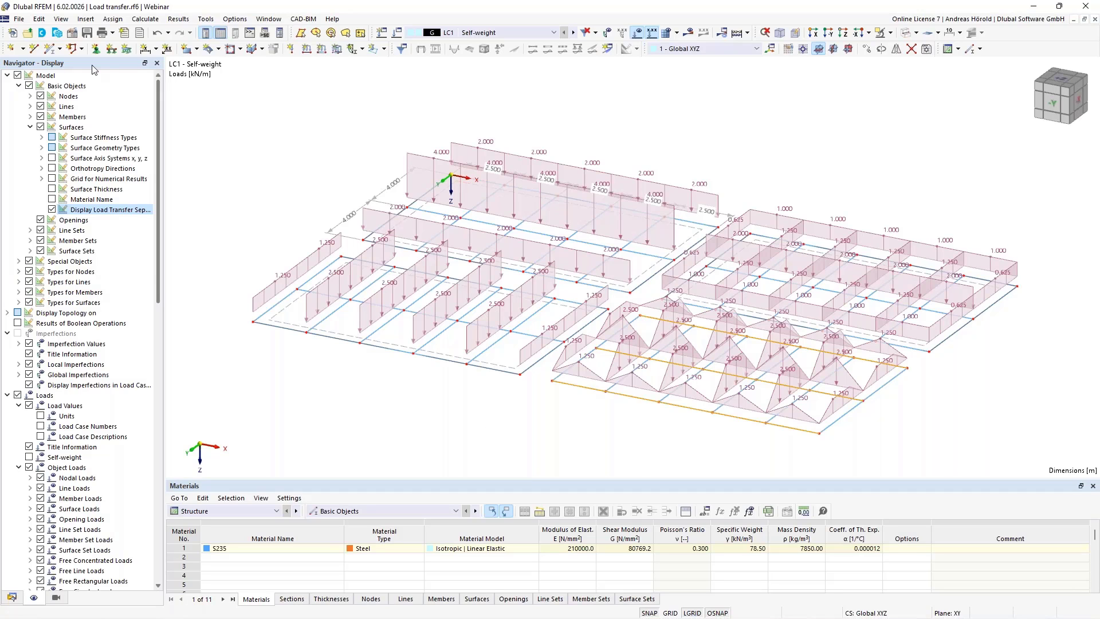
Step: Create a printout report with the preselected report items, then save and show it
{"action": "left_click", "coordinate": [125, 34]}
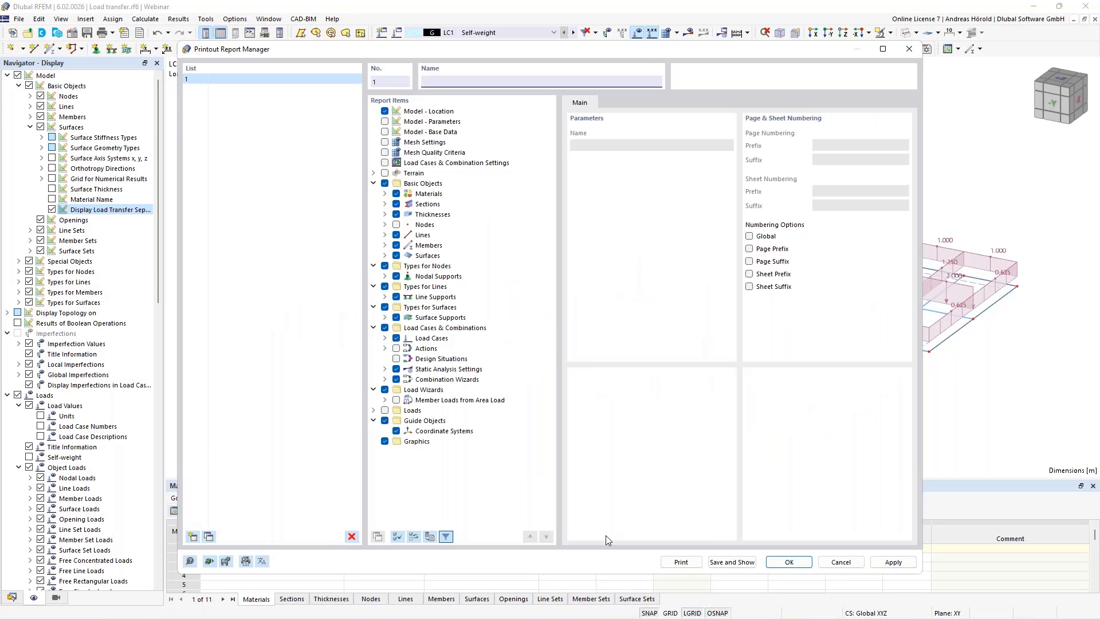
{"action": "left_click", "coordinate": [738, 562]}
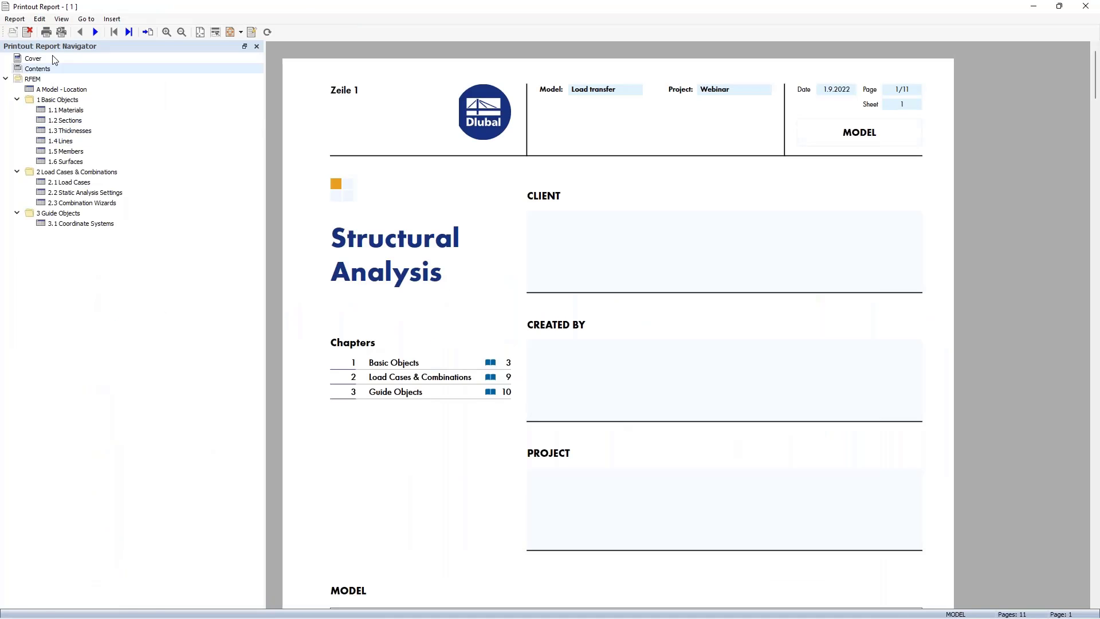
Step: Switch the printout report's language to French and look through the translated pages
{"action": "left_click", "coordinate": [41, 20]}
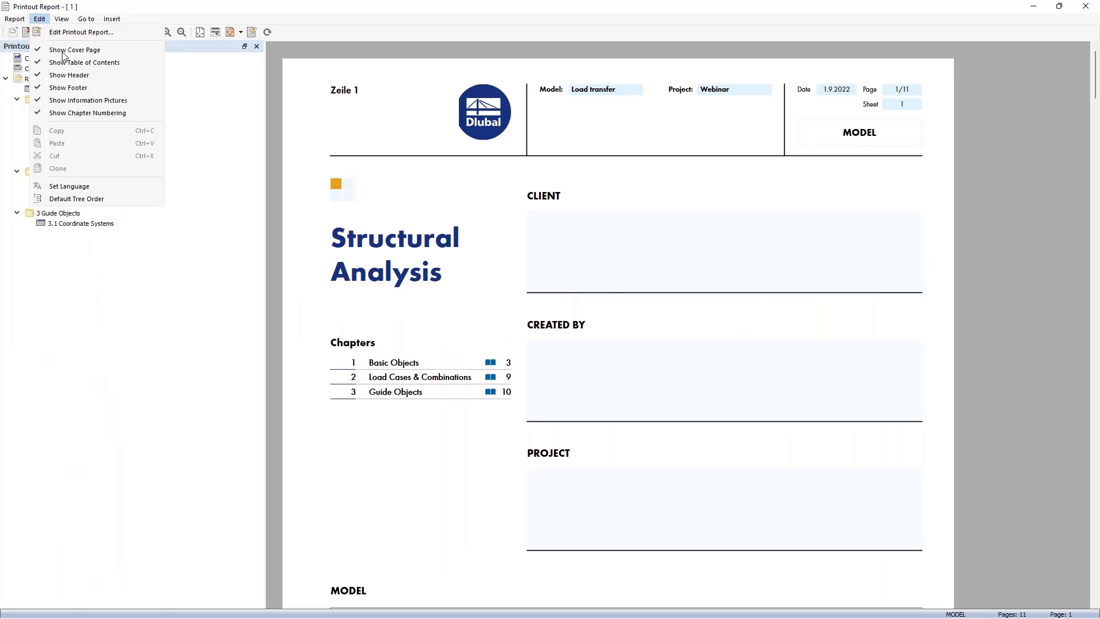
{"action": "left_click", "coordinate": [102, 187]}
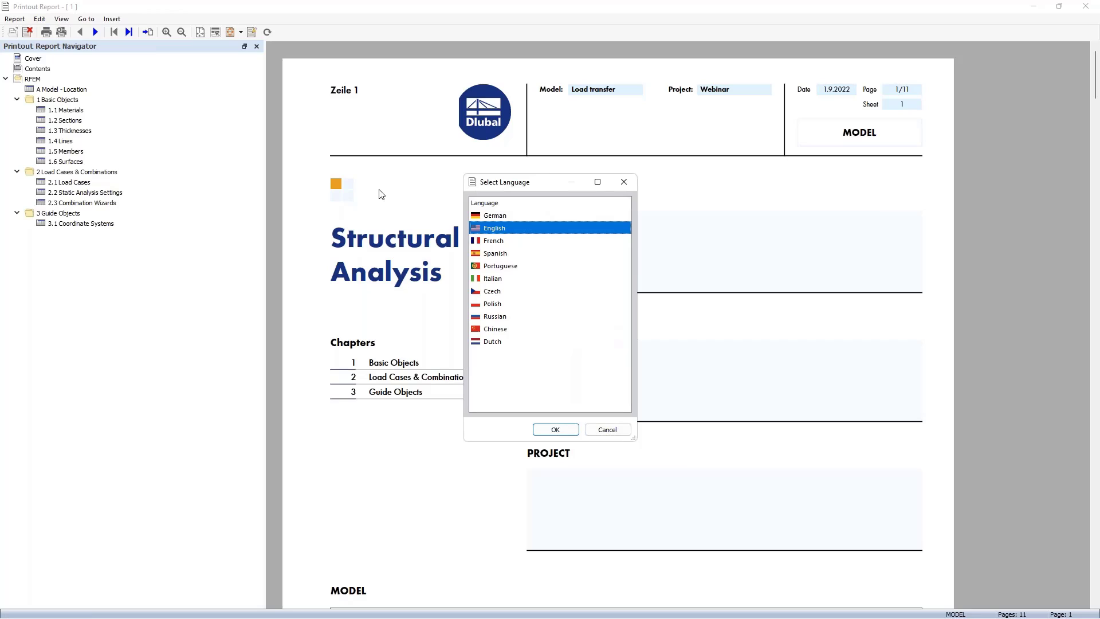
{"action": "left_click", "coordinate": [494, 246]}
{"action": "left_click", "coordinate": [556, 430]}
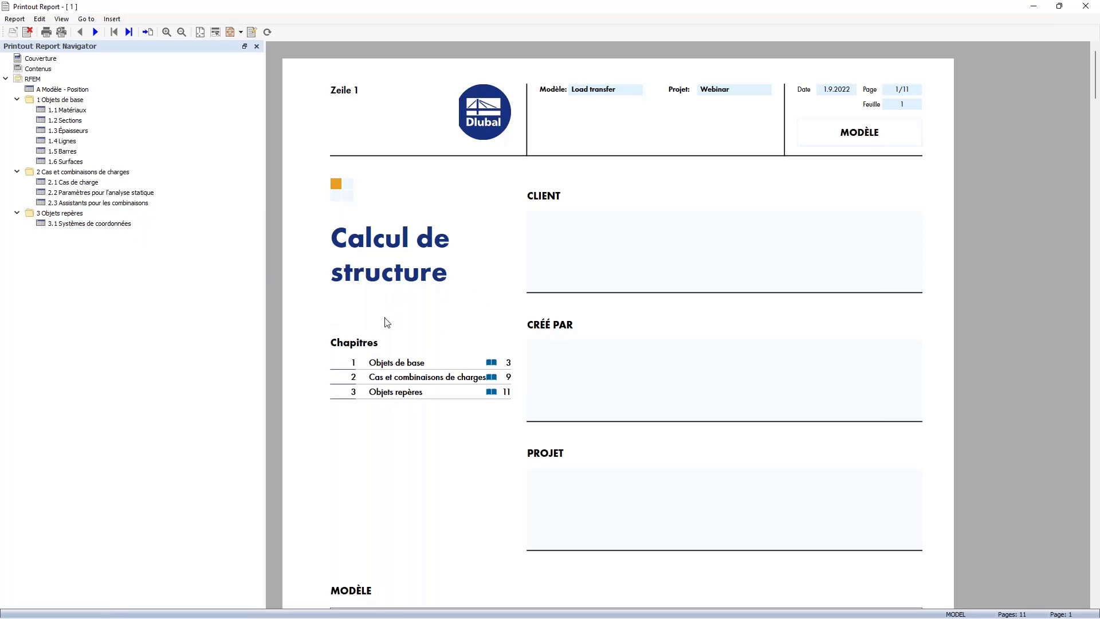
{"action": "scroll", "coordinate": [491, 381], "scroll_direction": "down", "scroll_amount": 8}
{"action": "scroll", "coordinate": [491, 381], "scroll_direction": "down", "scroll_amount": 12}
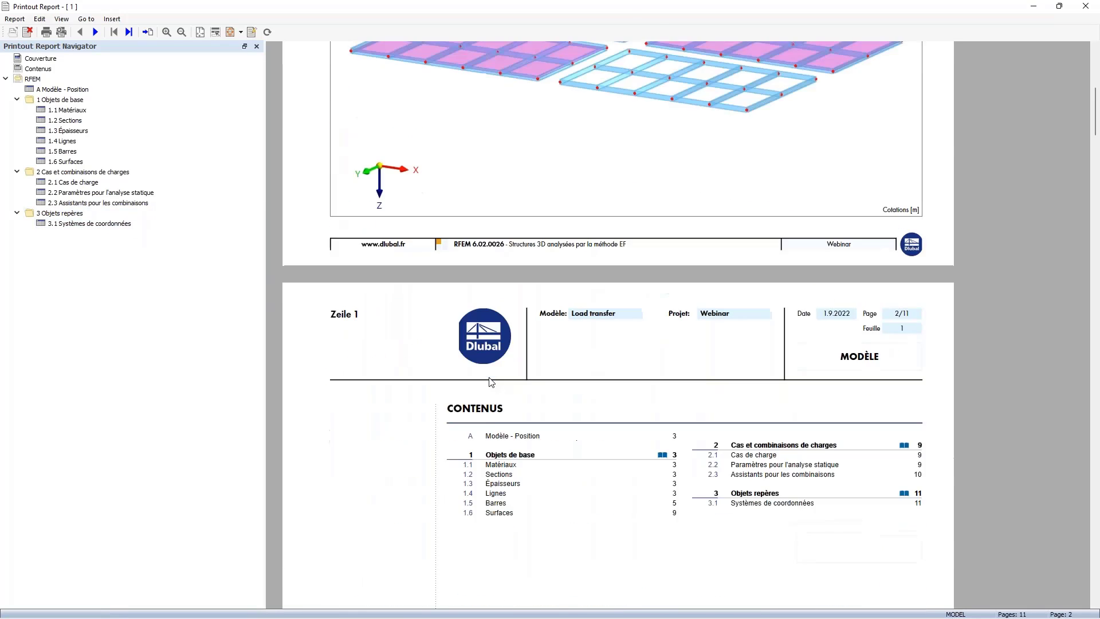
{"action": "scroll", "coordinate": [491, 381], "scroll_direction": "down", "scroll_amount": 15}
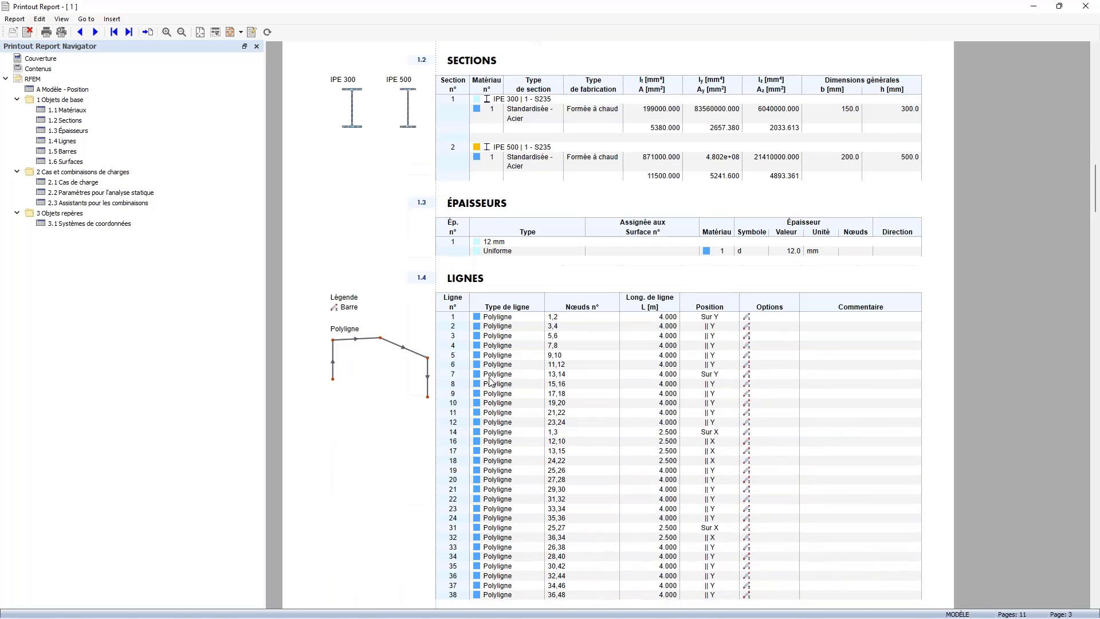
{"action": "scroll", "coordinate": [490, 380], "scroll_direction": "down", "scroll_amount": 2}
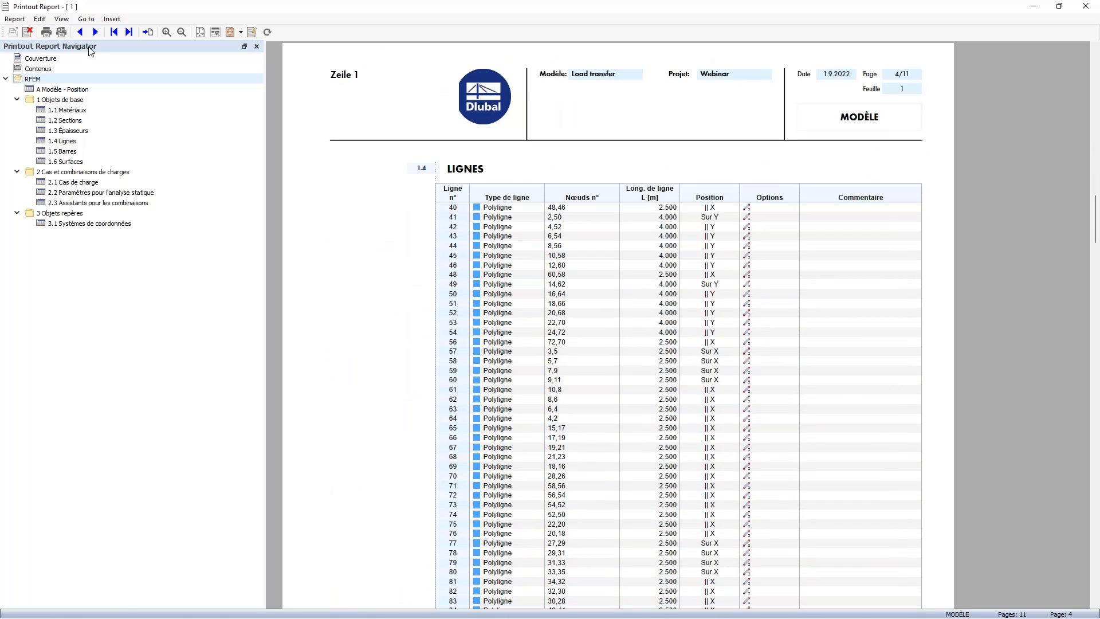
Step: Set the printout report's language back to English
{"action": "left_click", "coordinate": [39, 18]}
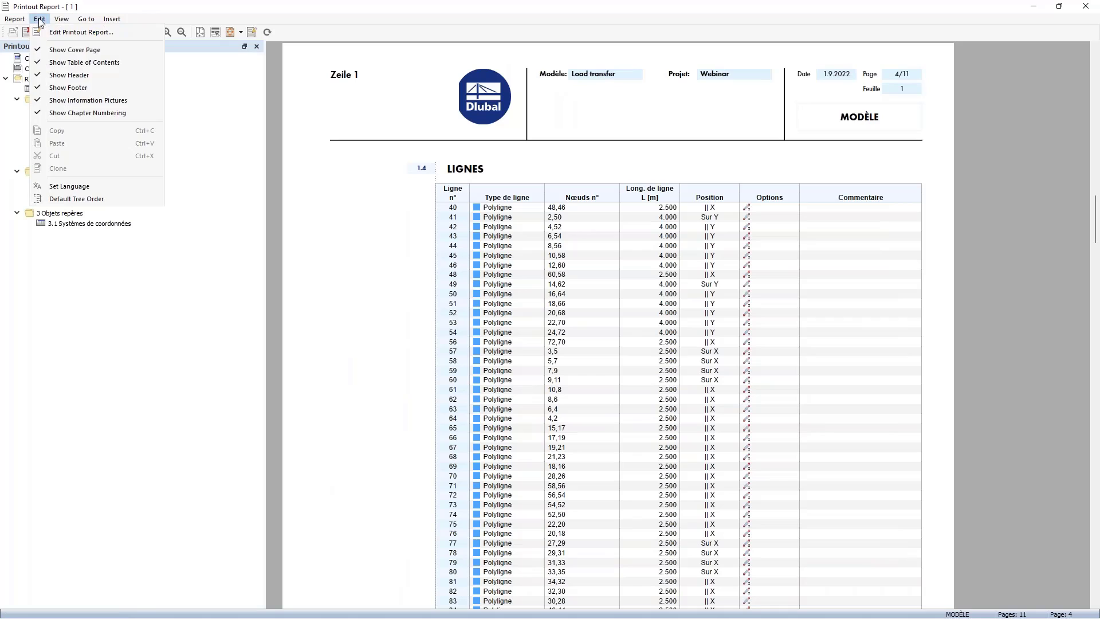
{"action": "left_click", "coordinate": [88, 186]}
{"action": "left_click", "coordinate": [494, 228]}
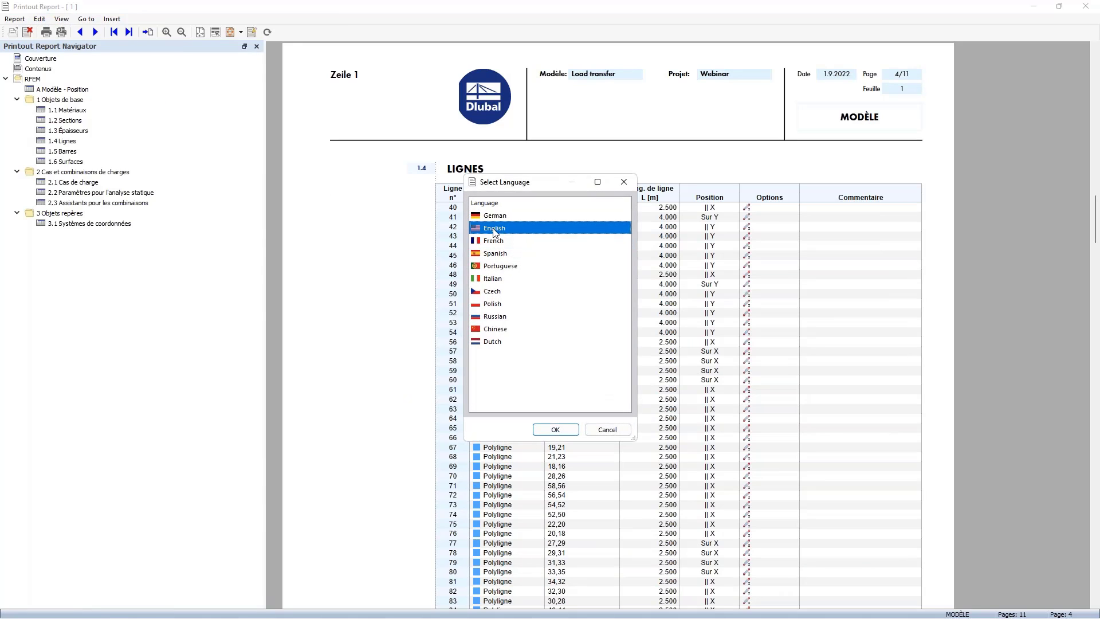
{"action": "left_click", "coordinate": [554, 430]}
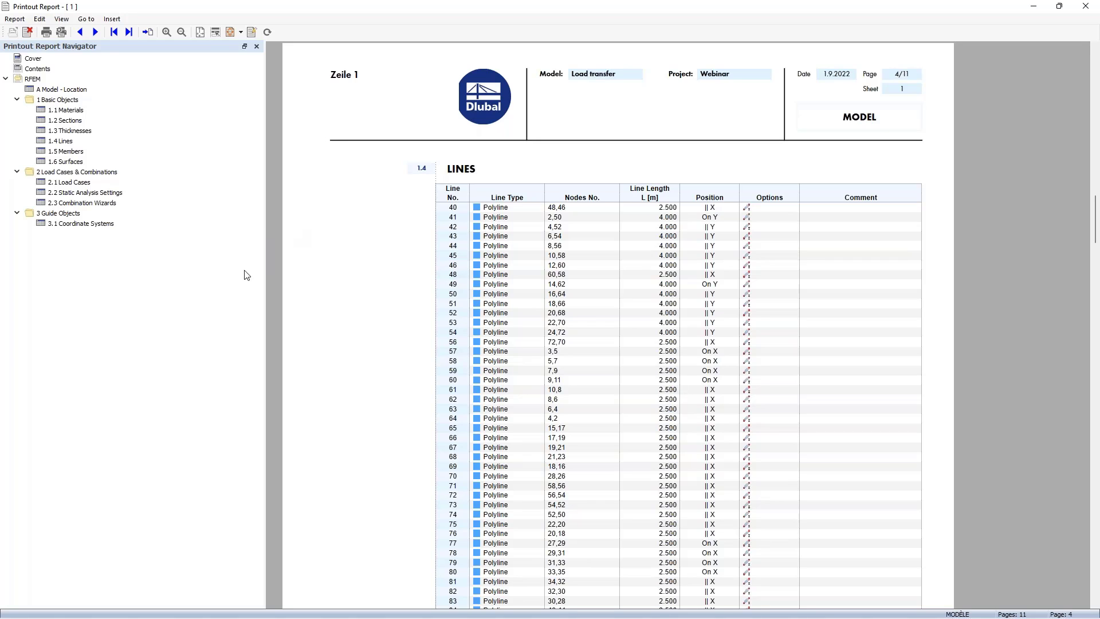
Step: Insert the PDF file Connection.pdf from the Downloads folder into the printout report
{"action": "left_click", "coordinate": [110, 21]}
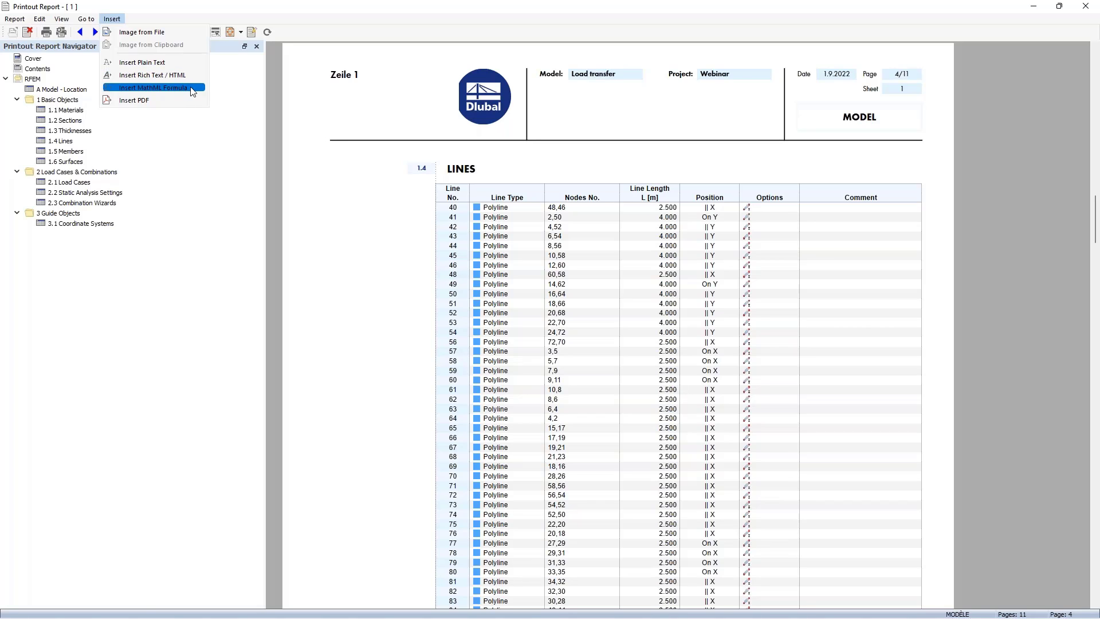
{"action": "left_click", "coordinate": [155, 101]}
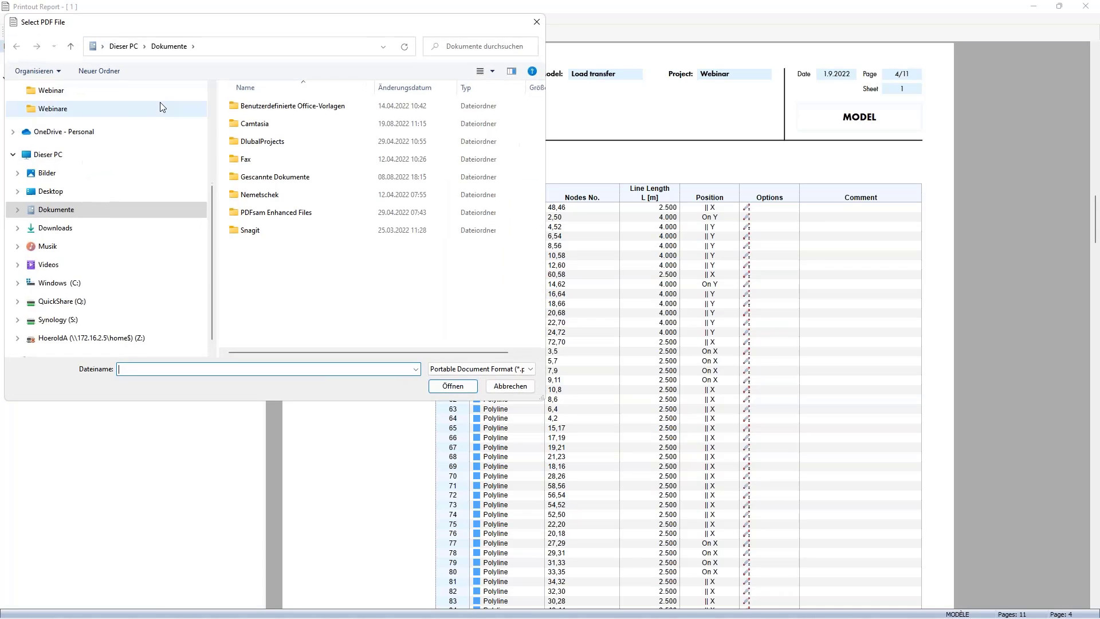
{"action": "scroll", "coordinate": [104, 106], "scroll_direction": "up", "scroll_amount": 3}
{"action": "left_click", "coordinate": [86, 91]}
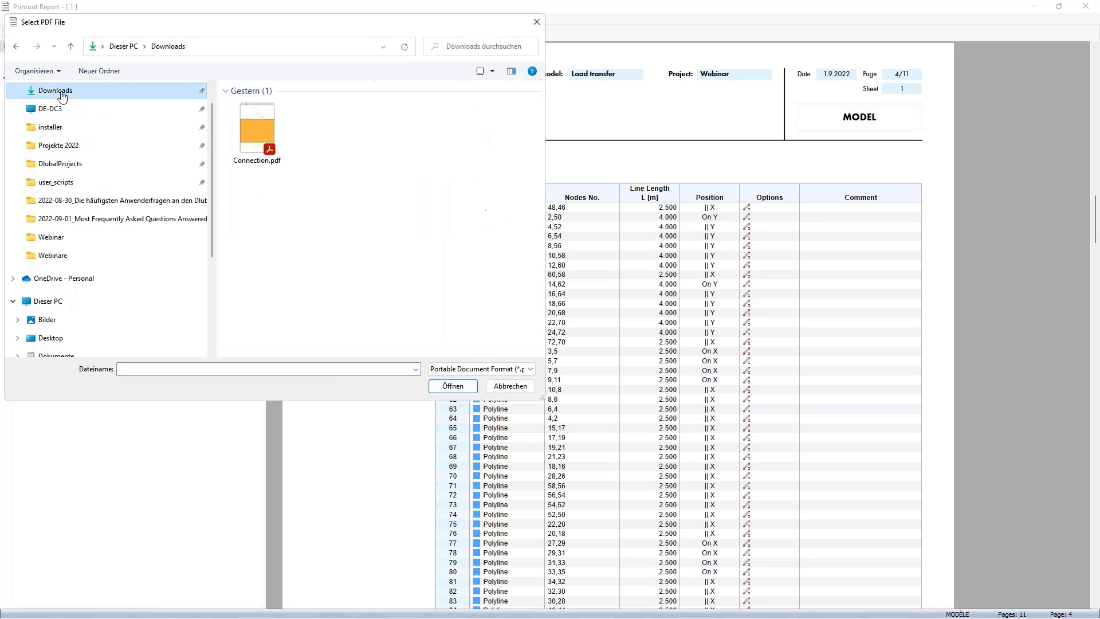
{"action": "left_click", "coordinate": [252, 129]}
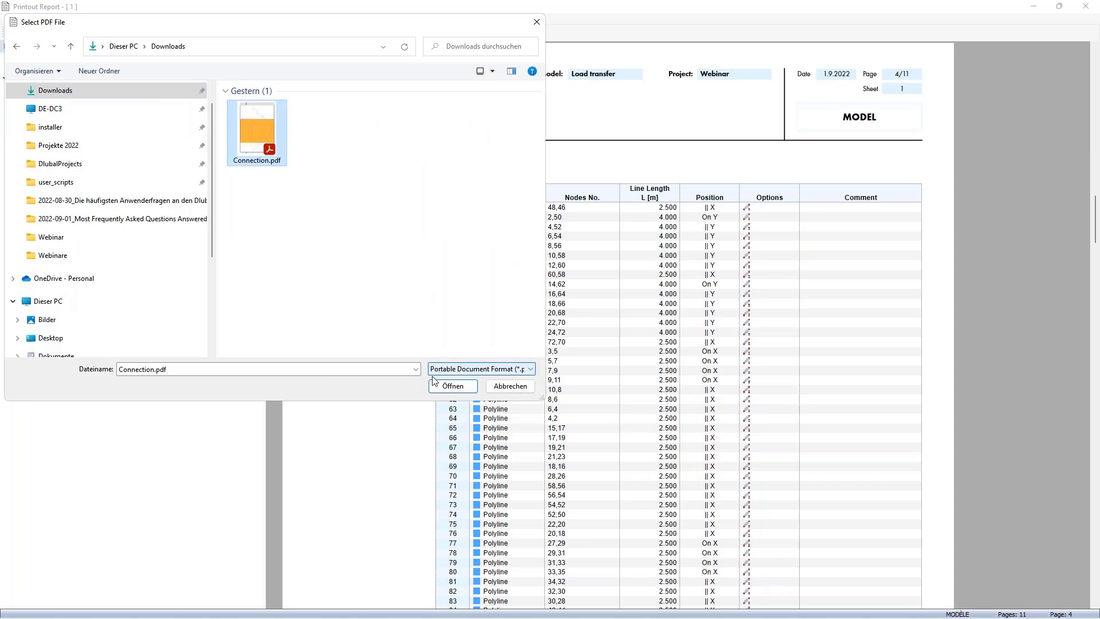
{"action": "left_click", "coordinate": [452, 386]}
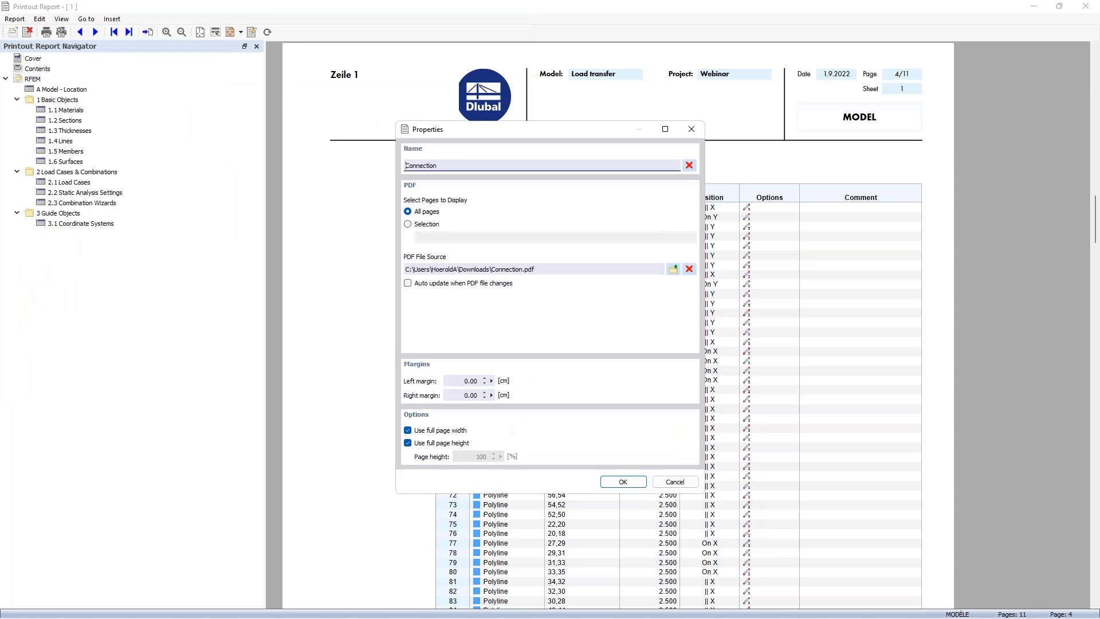
Step: Try to limit the inserted Connection PDF to a page selection without specifying any pages
{"action": "left_click", "coordinate": [407, 224]}
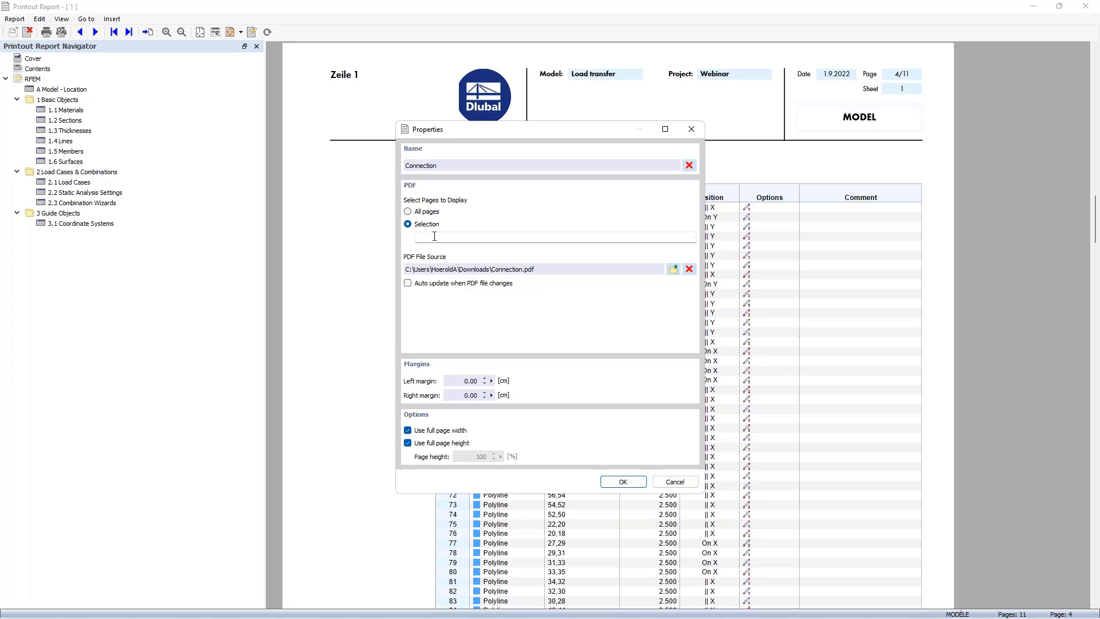
{"action": "left_click", "coordinate": [431, 237]}
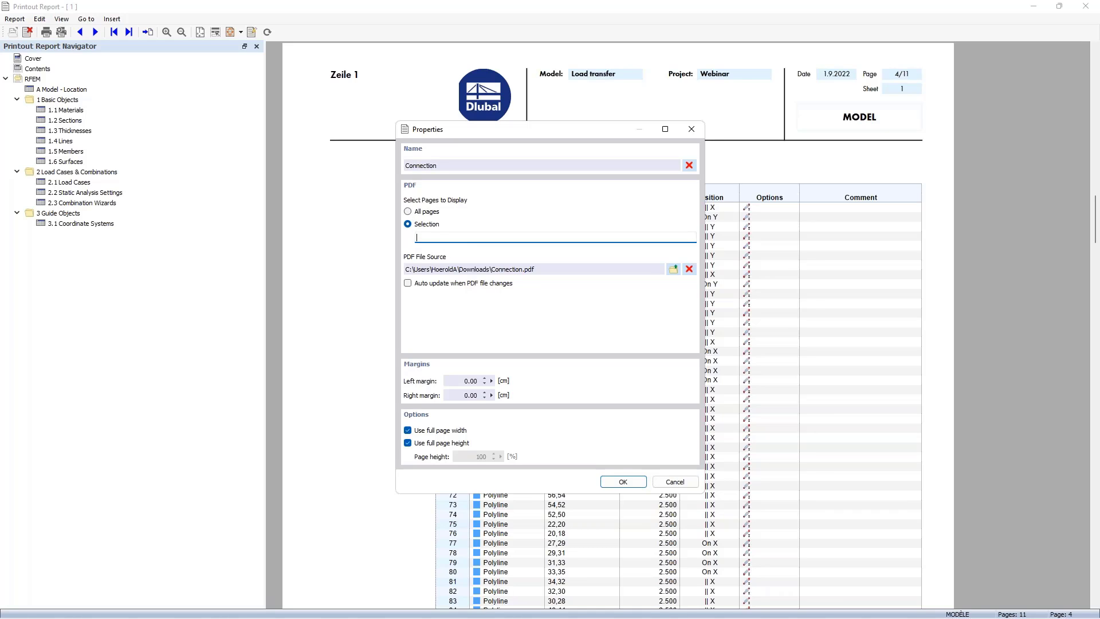
{"action": "left_click", "coordinate": [430, 228]}
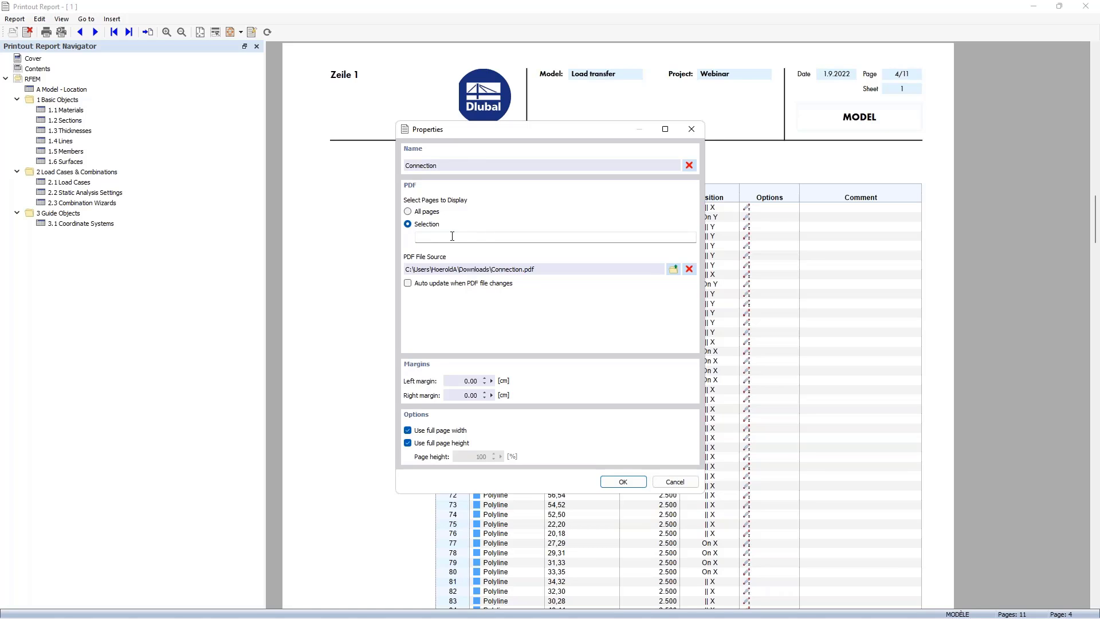
{"action": "left_click", "coordinate": [452, 236]}
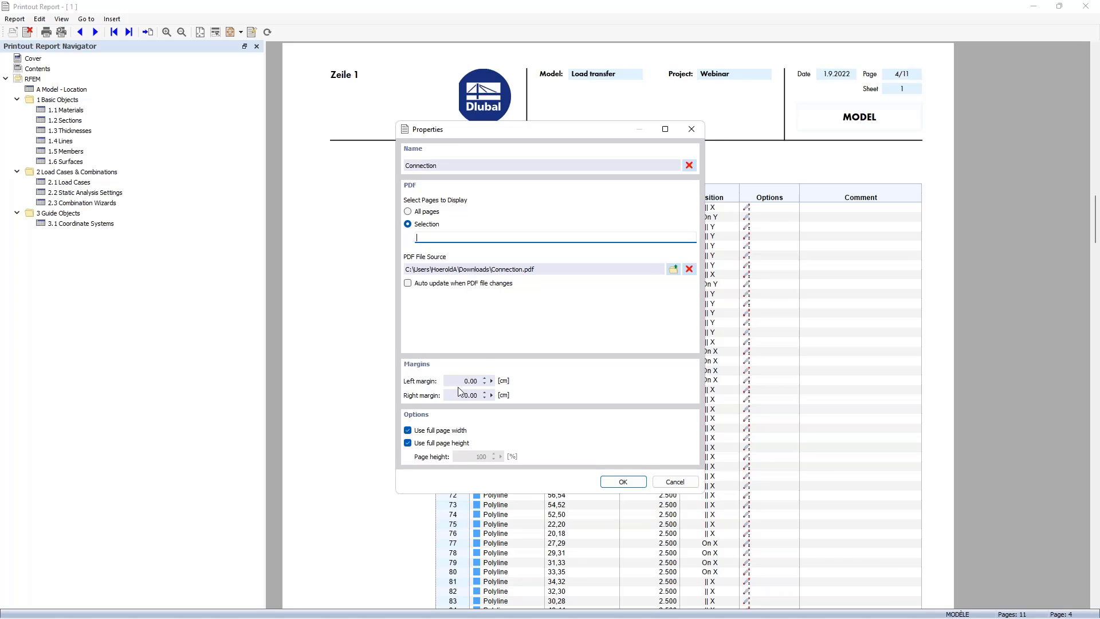
{"action": "left_click", "coordinate": [616, 481]}
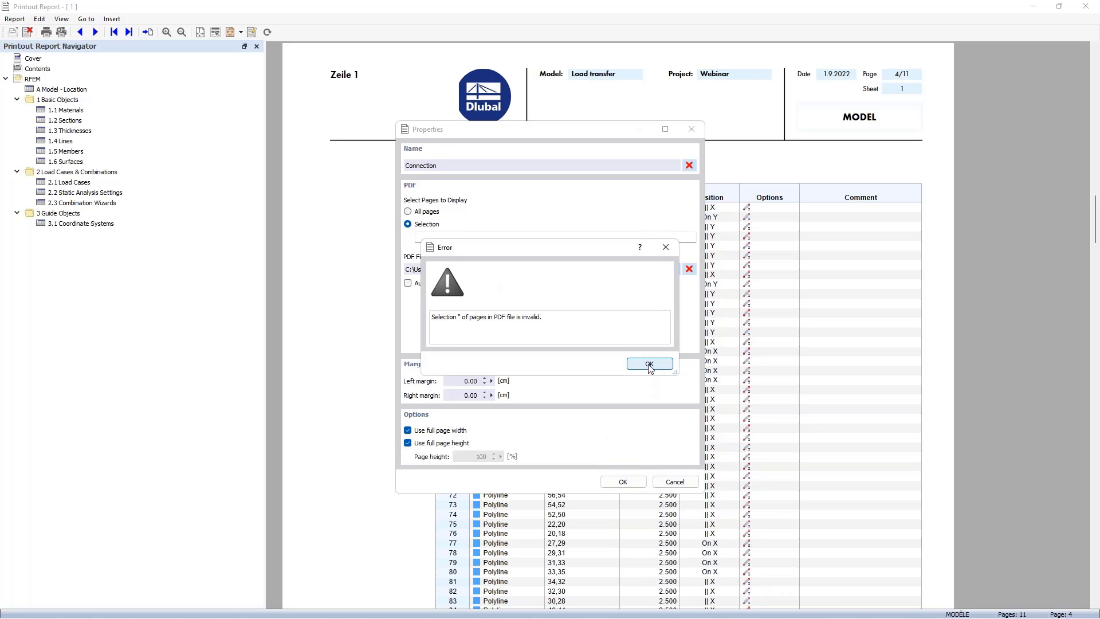
{"action": "left_click", "coordinate": [649, 364]}
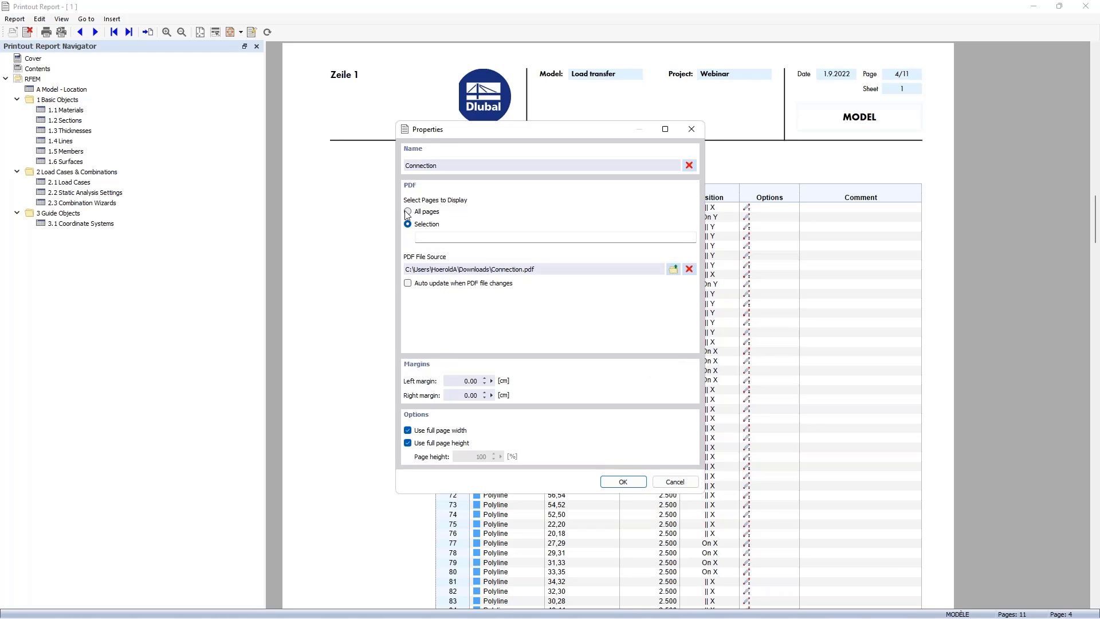
Step: Set the Connection PDF to display all pages and add it to the report
{"action": "left_click", "coordinate": [408, 212]}
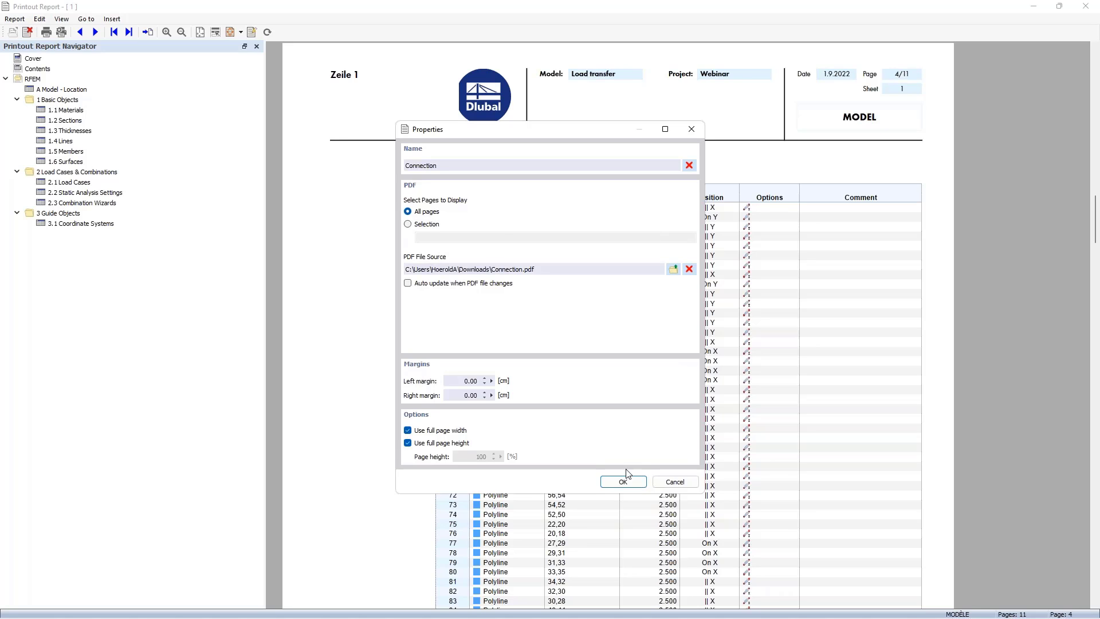
{"action": "left_click", "coordinate": [612, 482]}
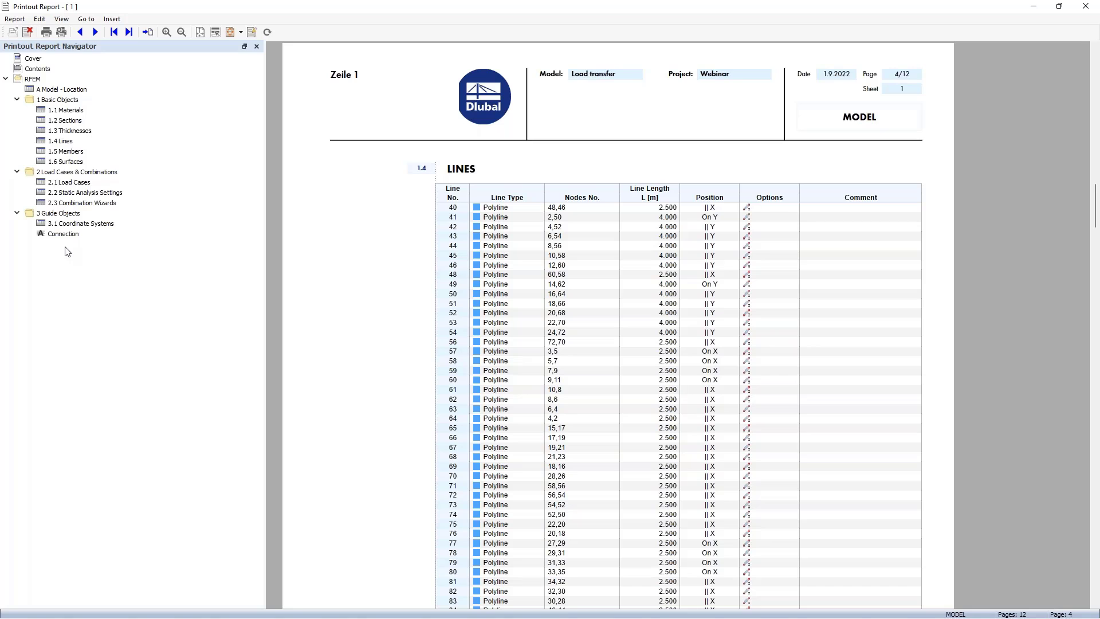
Step: Move the Connection item between Thicknesses and Lines, and from there to the top of the Basic Objects chapter
{"action": "left_click_drag", "start_coordinate": [63, 234], "coordinate": [76, 148]}
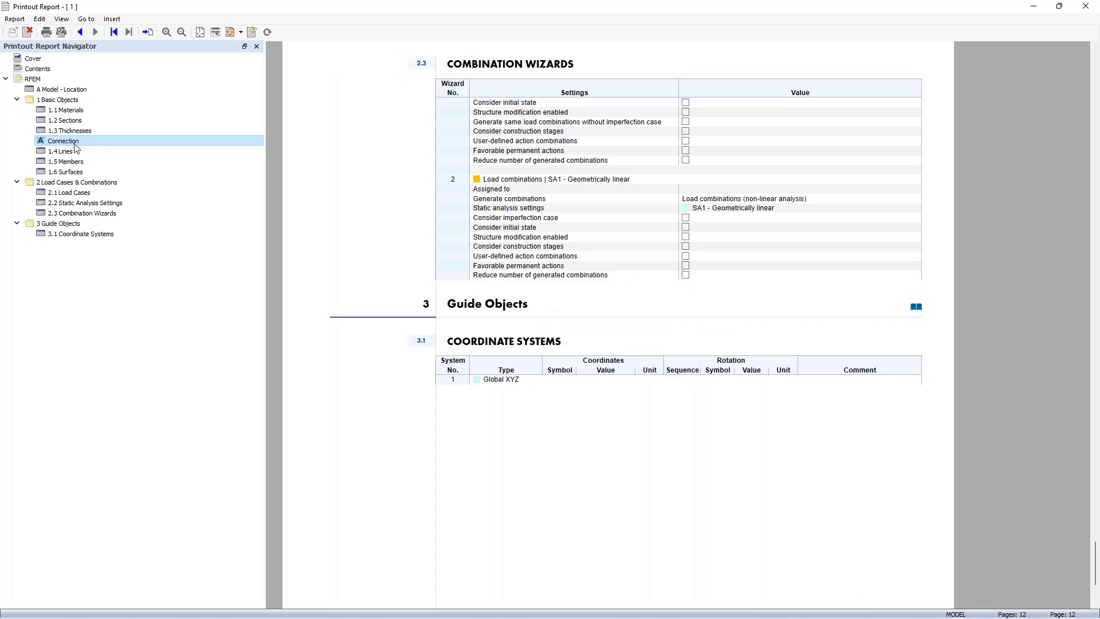
{"action": "right_click", "coordinate": [147, 145]}
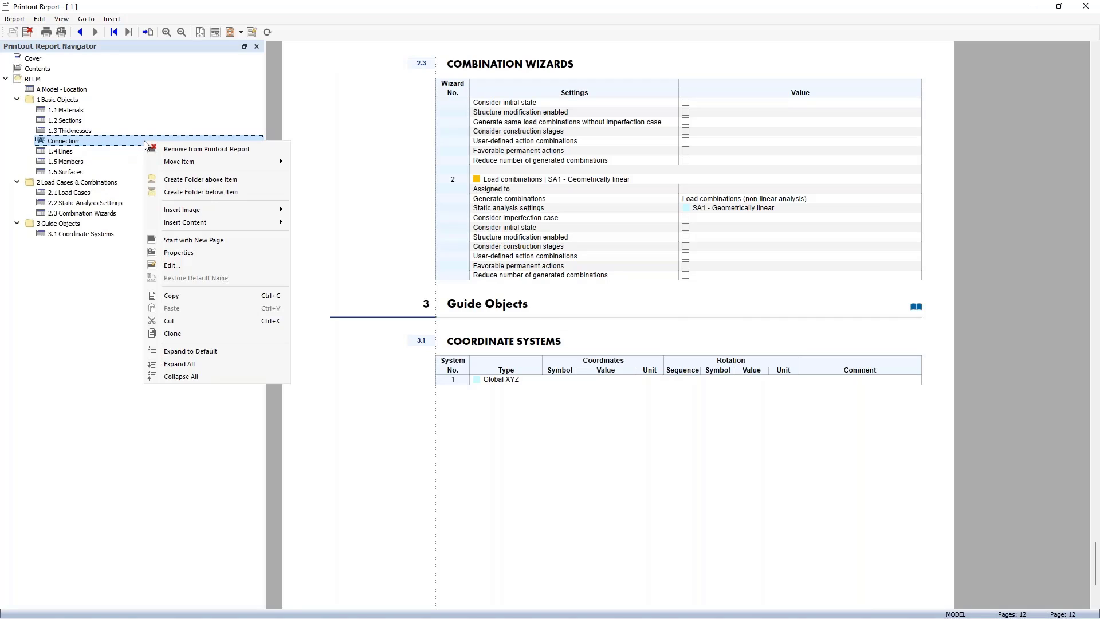
{"action": "mouse_move", "coordinate": [212, 162]}
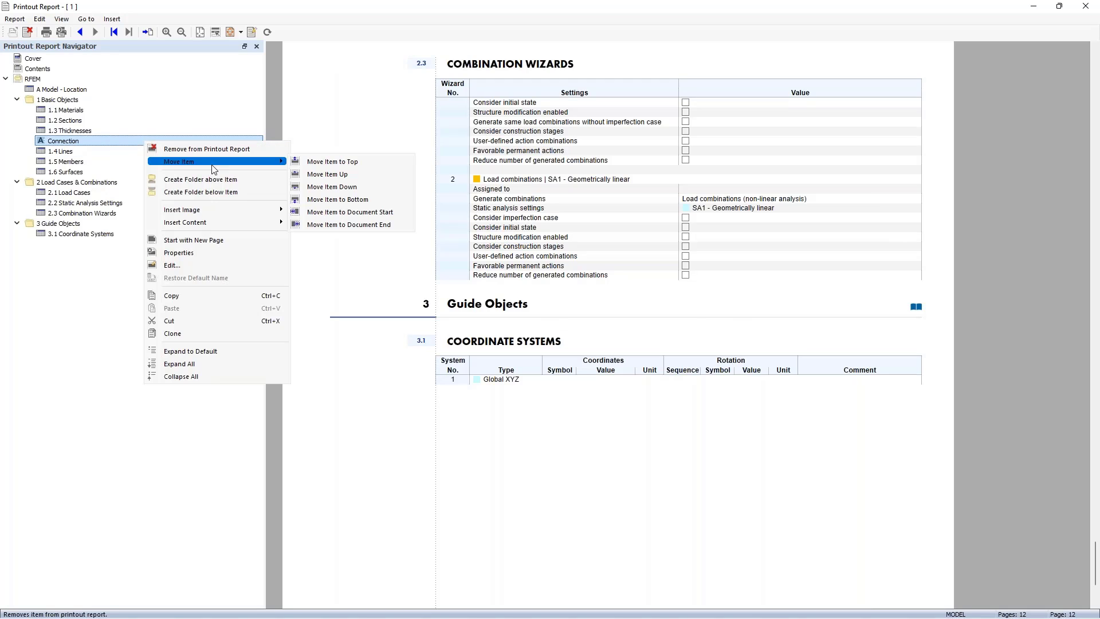
{"action": "left_click", "coordinate": [301, 173]}
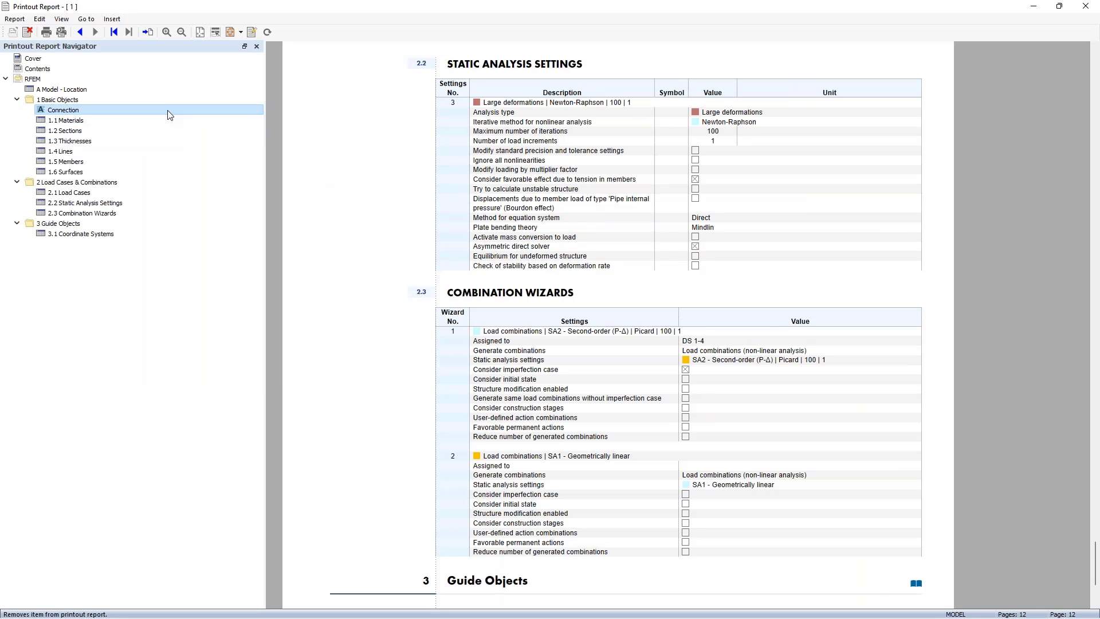
Step: Move the Connection item down one place so it sits below Materials
{"action": "right_click", "coordinate": [170, 115]}
{"action": "mouse_move", "coordinate": [234, 131]}
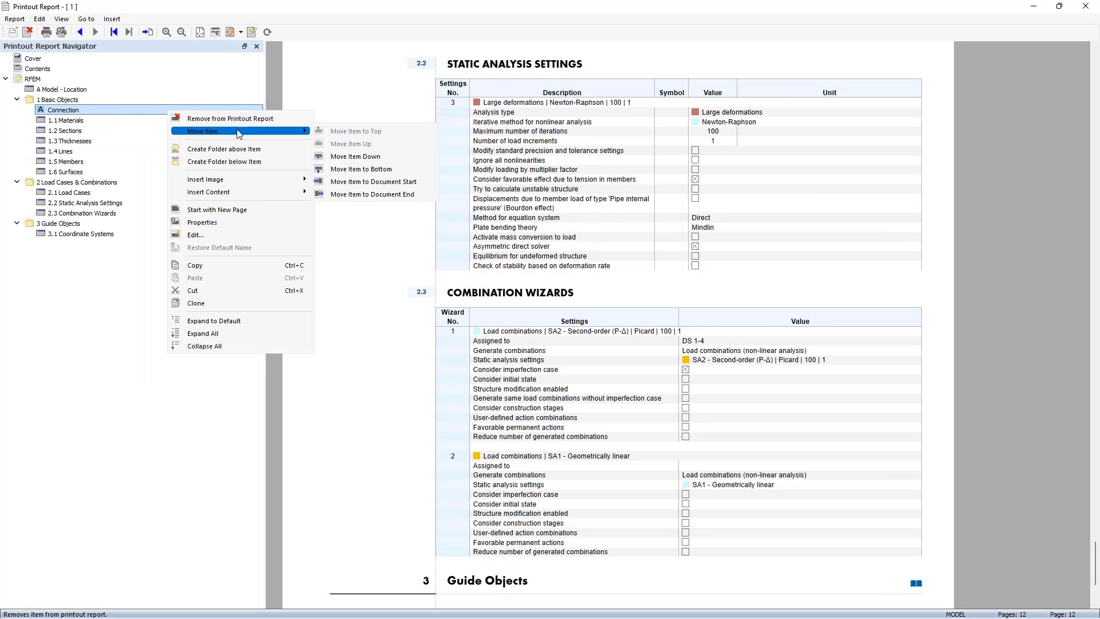
{"action": "left_click", "coordinate": [367, 156]}
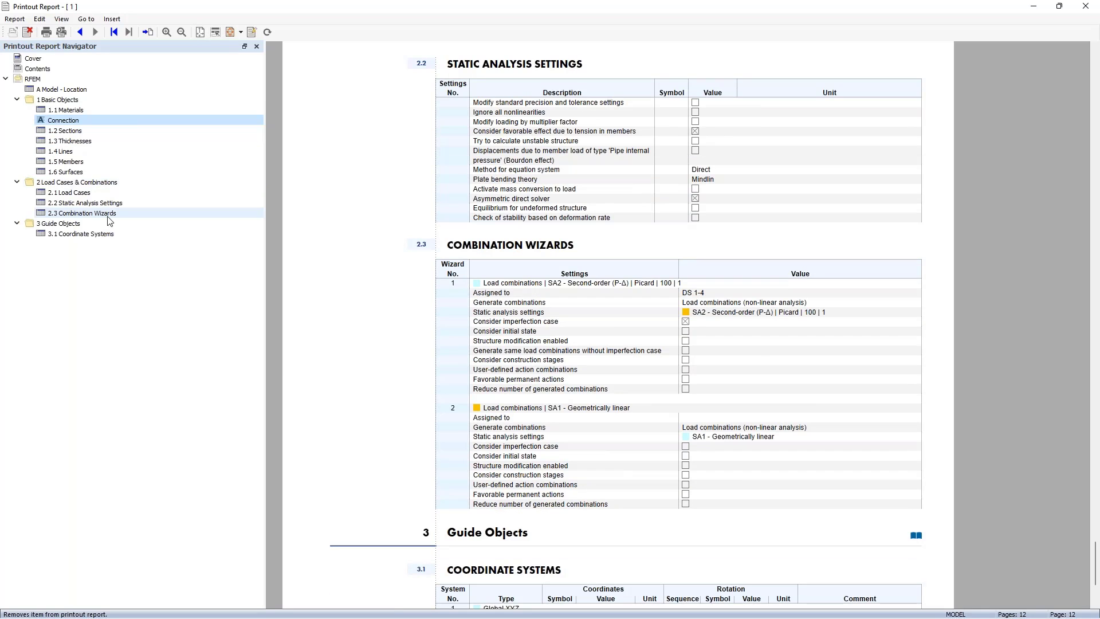
Step: Move the Lines chapter above Thicknesses in the report structure and close the printout report
{"action": "left_click", "coordinate": [65, 153]}
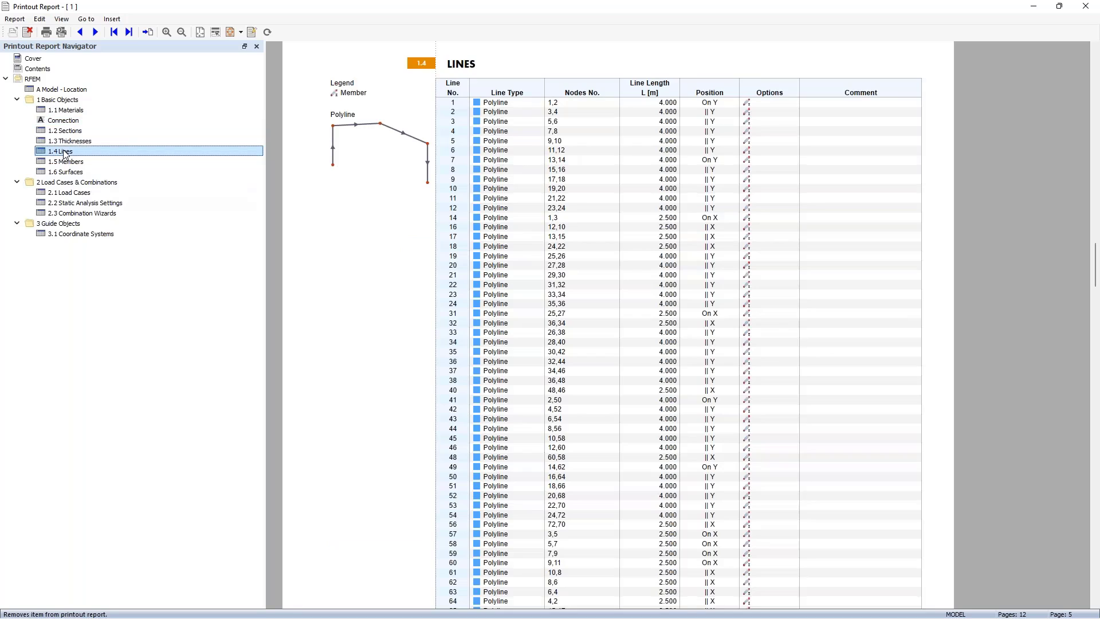
{"action": "right_click", "coordinate": [138, 153]}
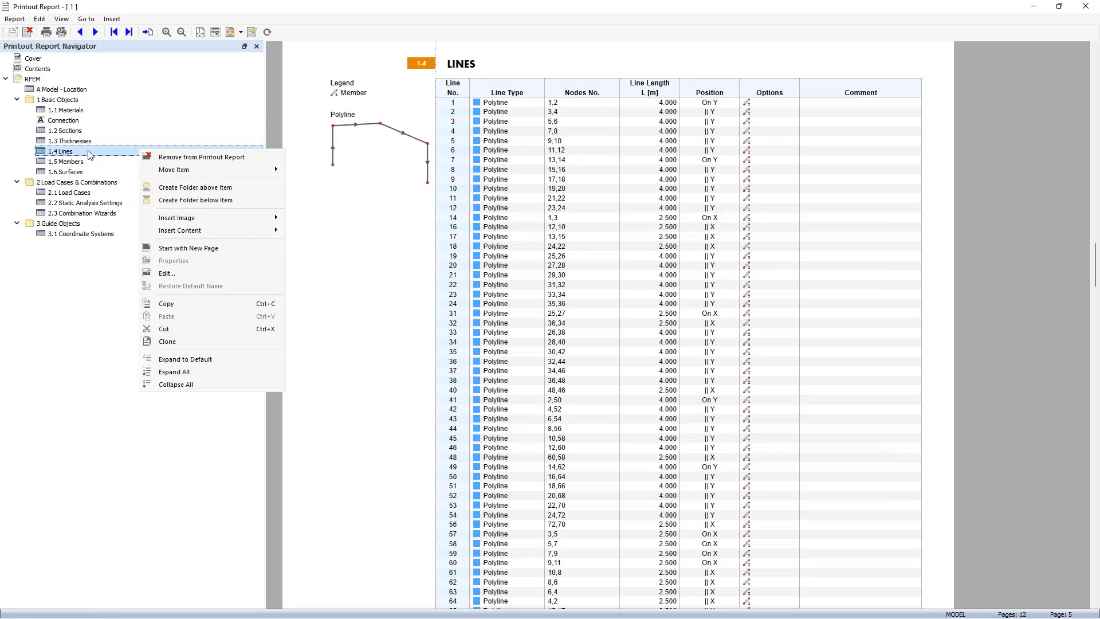
{"action": "left_click_drag", "start_coordinate": [88, 151], "coordinate": [91, 138]}
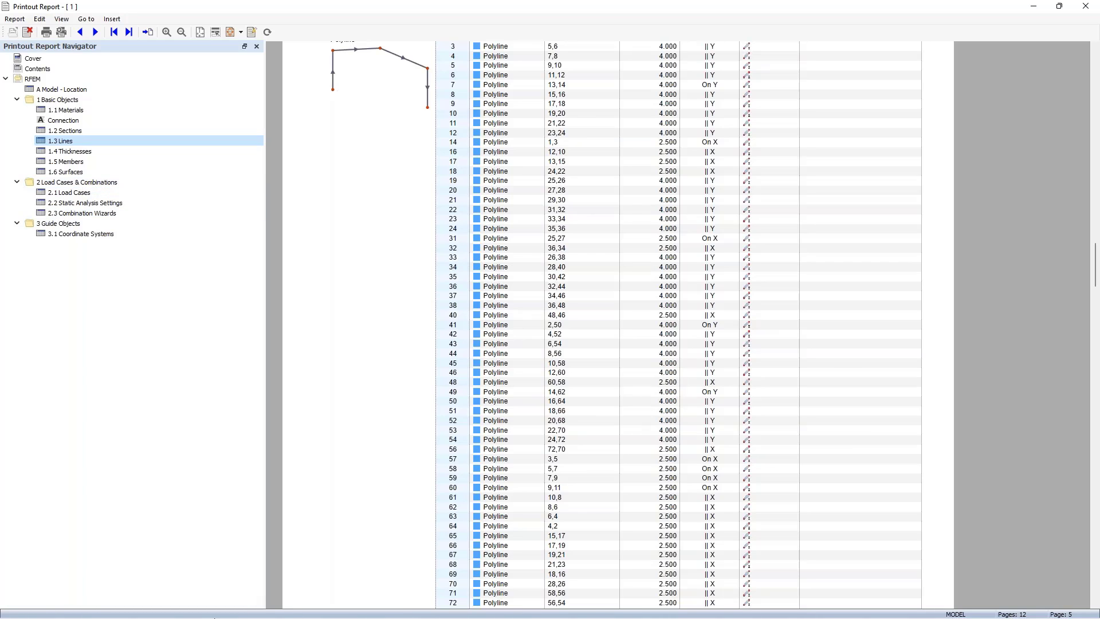
{"action": "left_click", "coordinate": [1088, 5]}
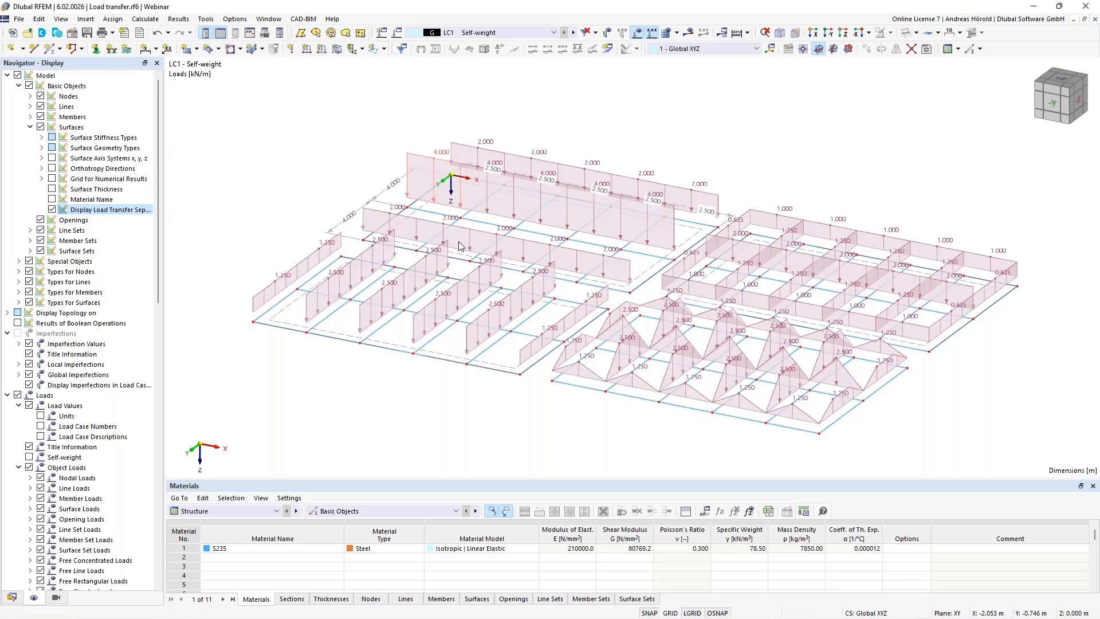
Step: Turn off the separate load display for the load transfer surfaces and for the member loads from area load wizard
{"action": "right_click", "coordinate": [466, 259]}
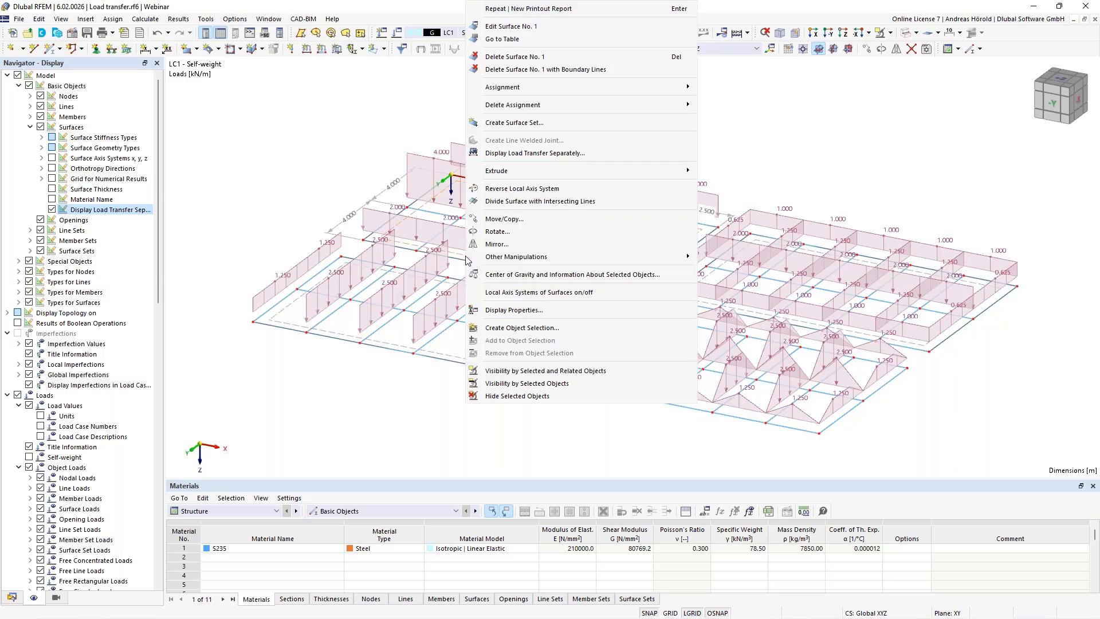
{"action": "left_click", "coordinate": [535, 153]}
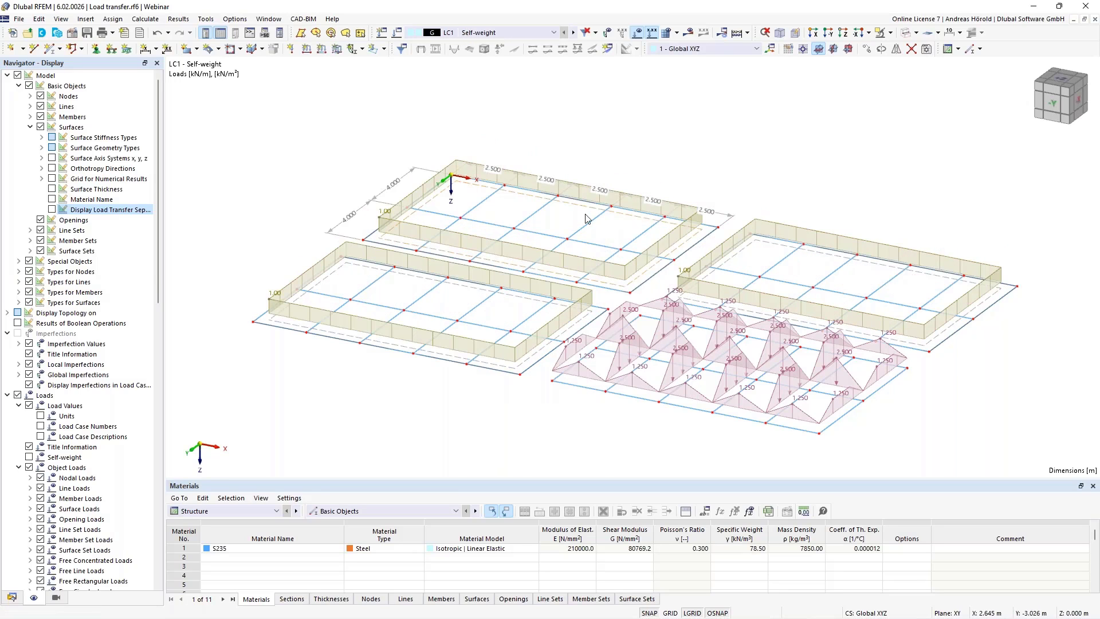
{"action": "right_click", "coordinate": [730, 317]}
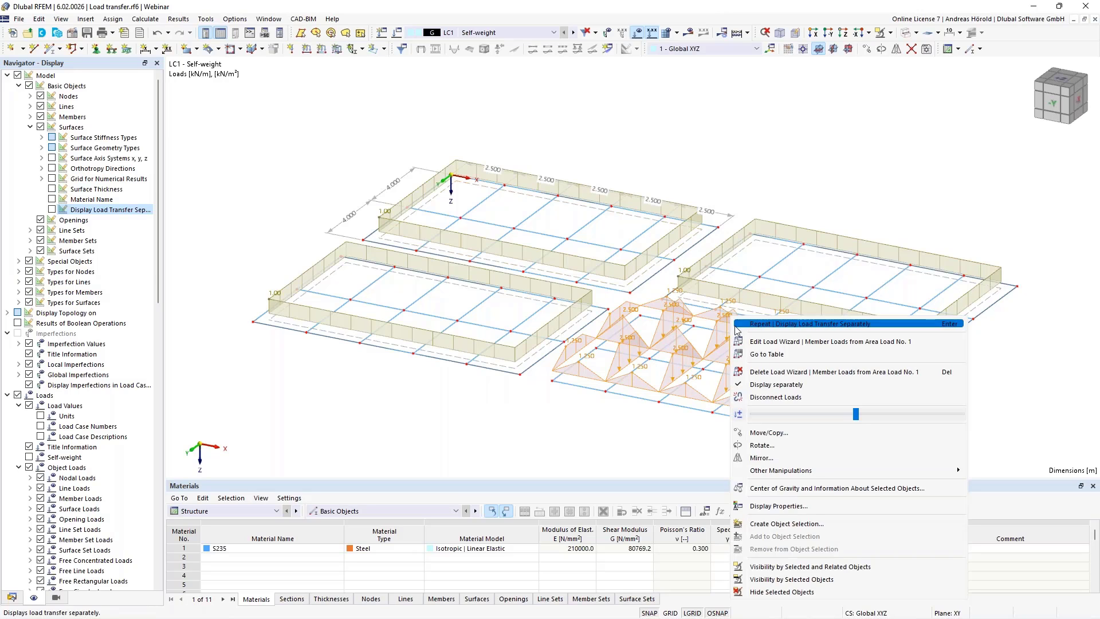
{"action": "left_click", "coordinate": [822, 385]}
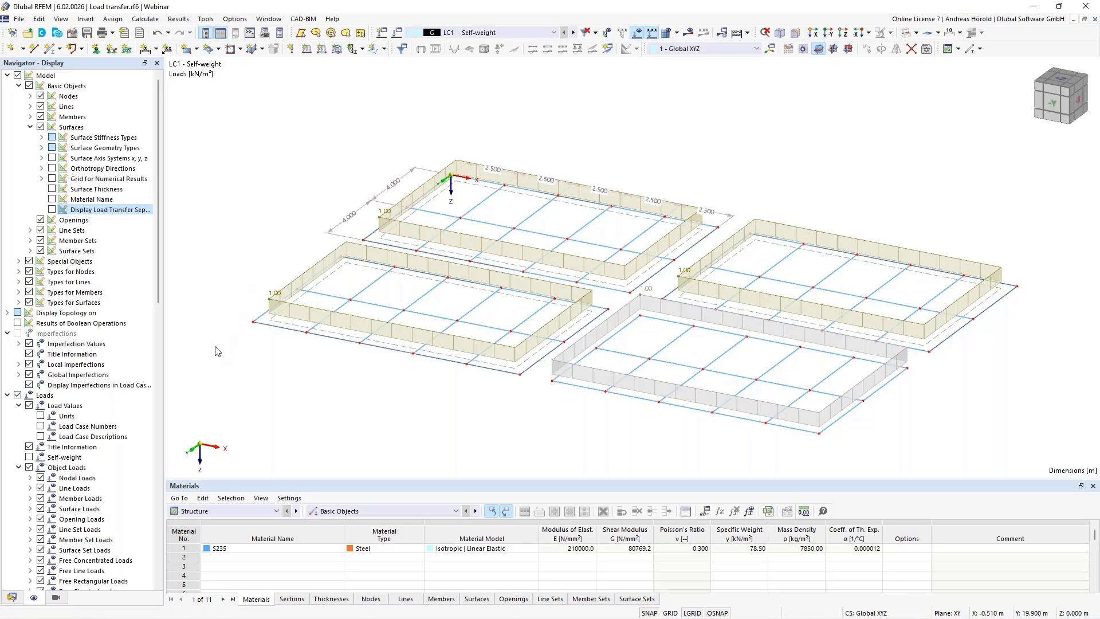
Step: Open load case LC1 - Self-weight for editing from the Load transfer model's data tree
{"action": "left_click", "coordinate": [14, 597]}
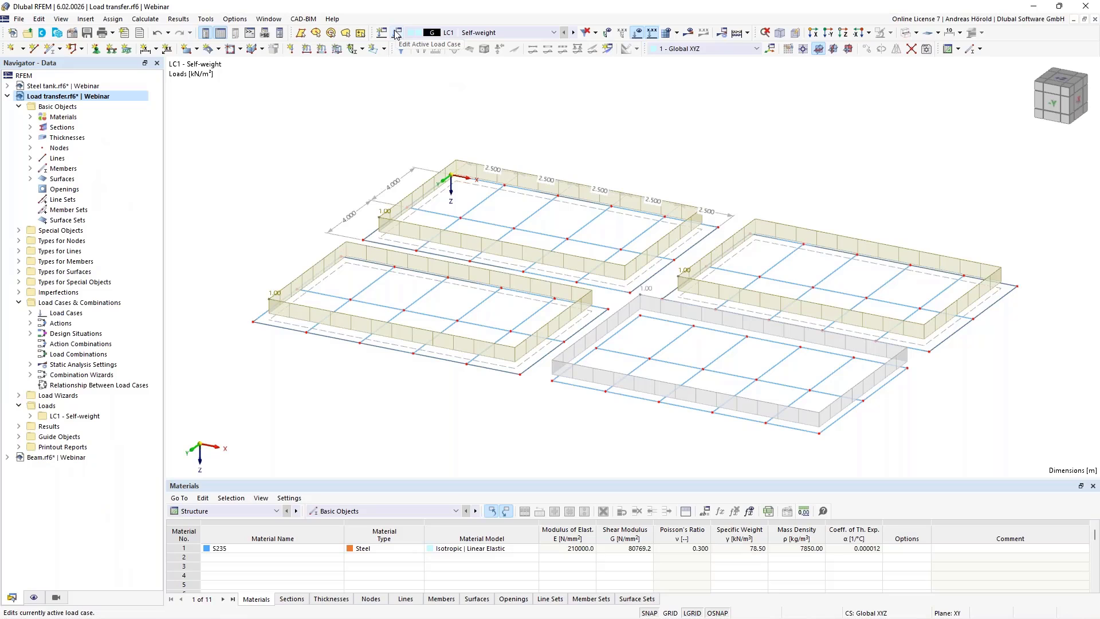
{"action": "left_click", "coordinate": [29, 312]}
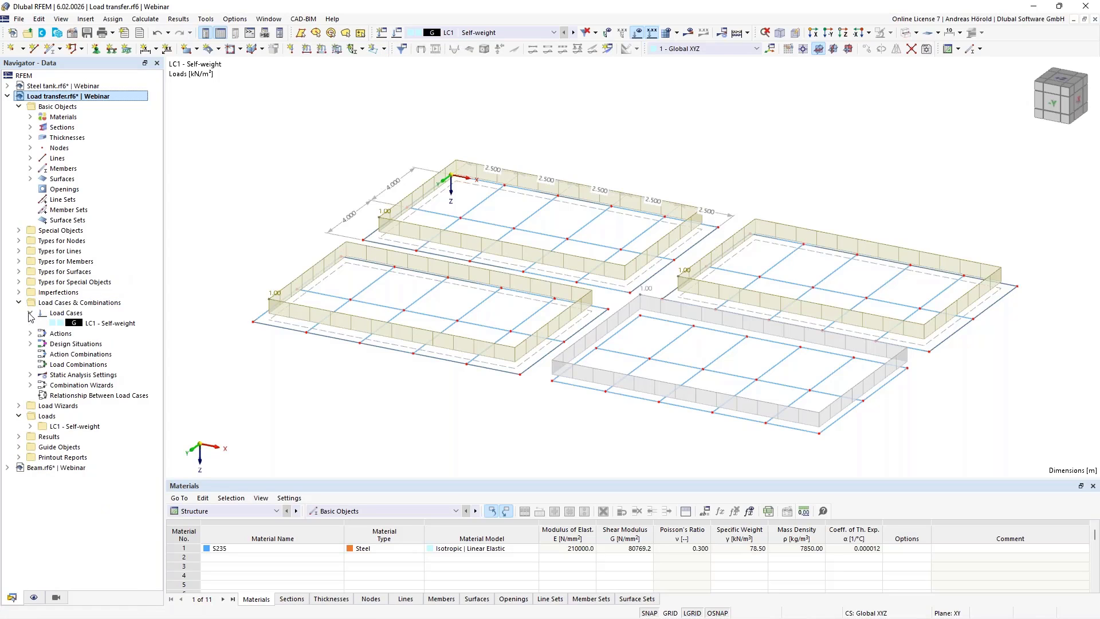
{"action": "left_click", "coordinate": [93, 324]}
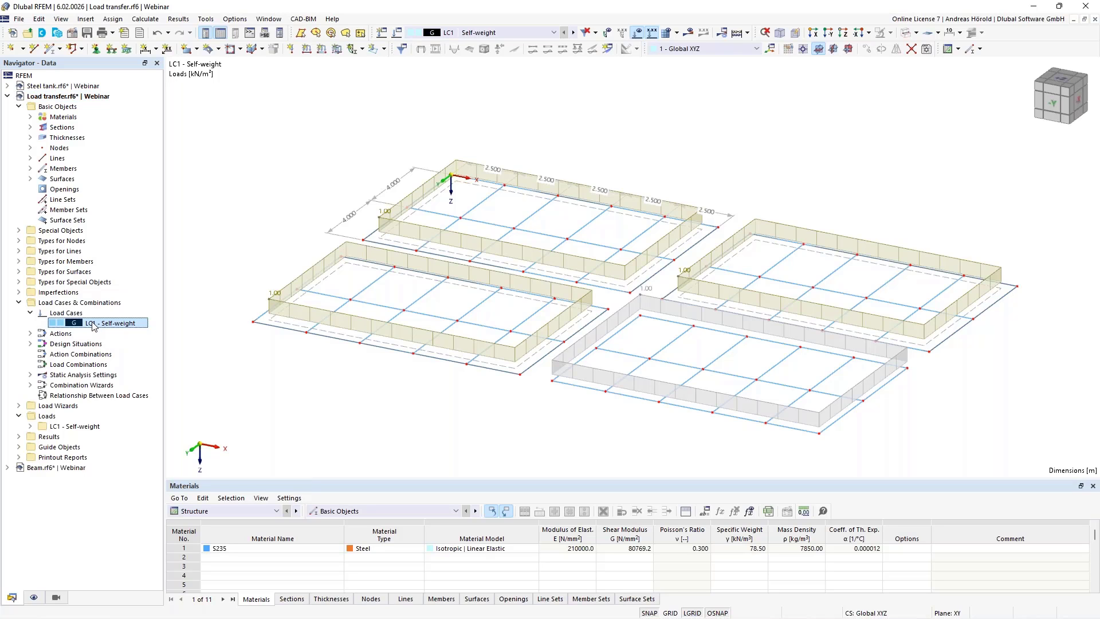
{"action": "double_click", "coordinate": [93, 324]}
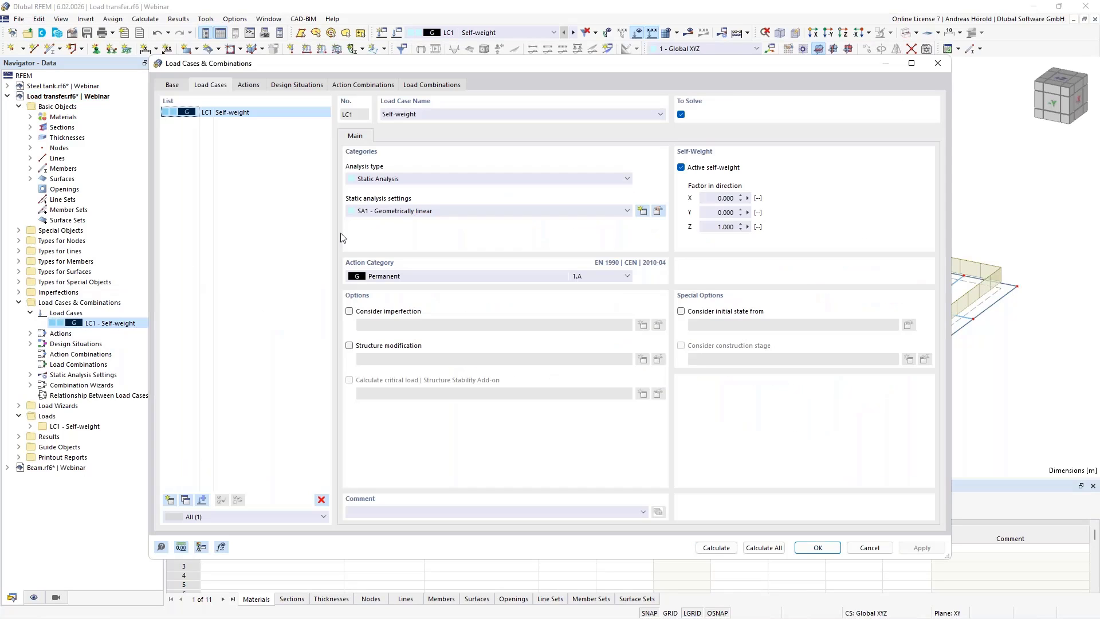
Step: Examine the static analysis settings available for LC1, keeping SA1 - Geometrically linear selected
{"action": "left_click", "coordinate": [436, 212]}
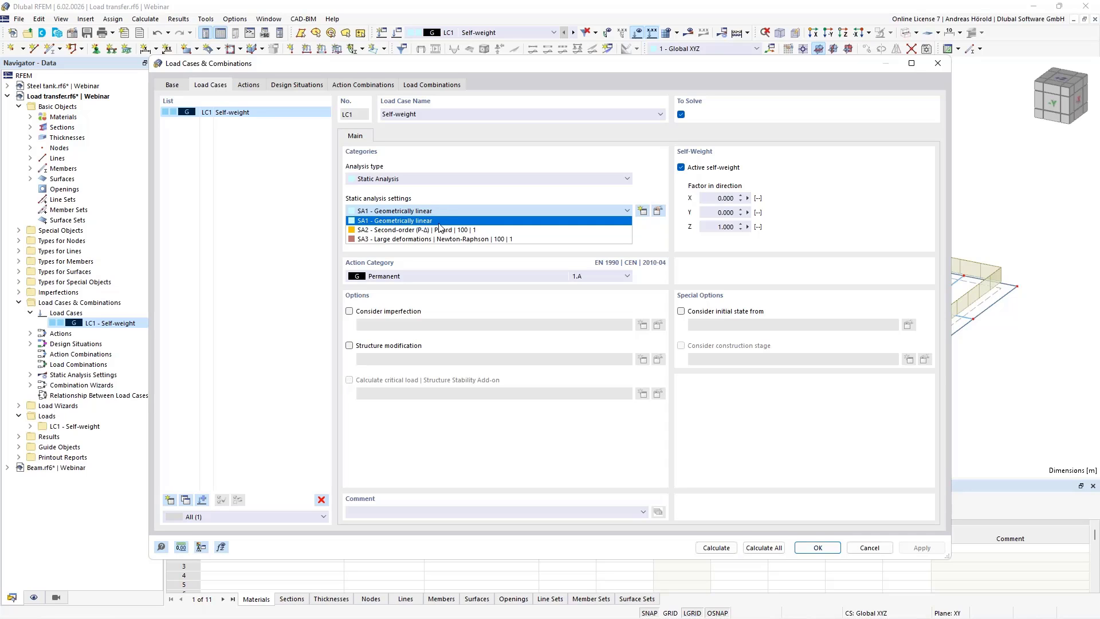
{"action": "left_click", "coordinate": [450, 200]}
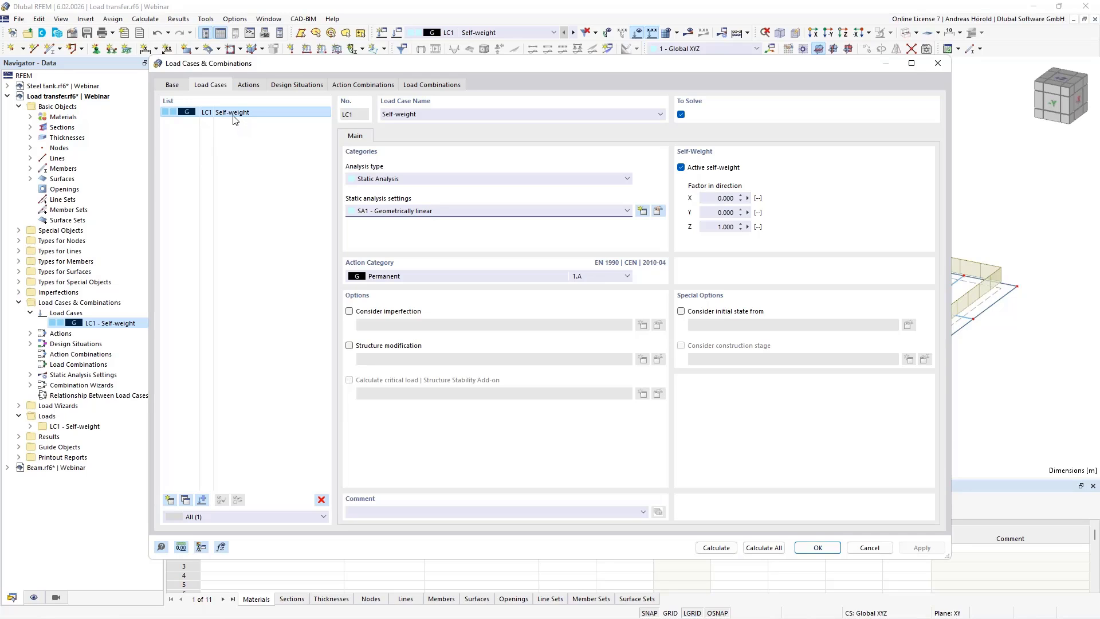
{"action": "left_click", "coordinate": [423, 212]}
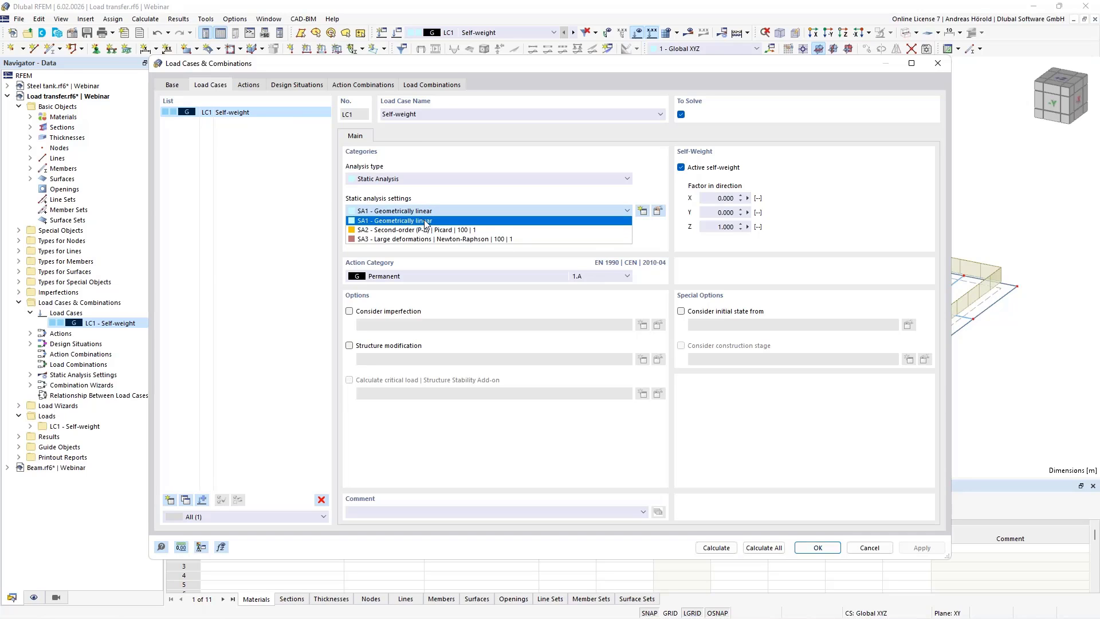
{"action": "left_click", "coordinate": [559, 222]}
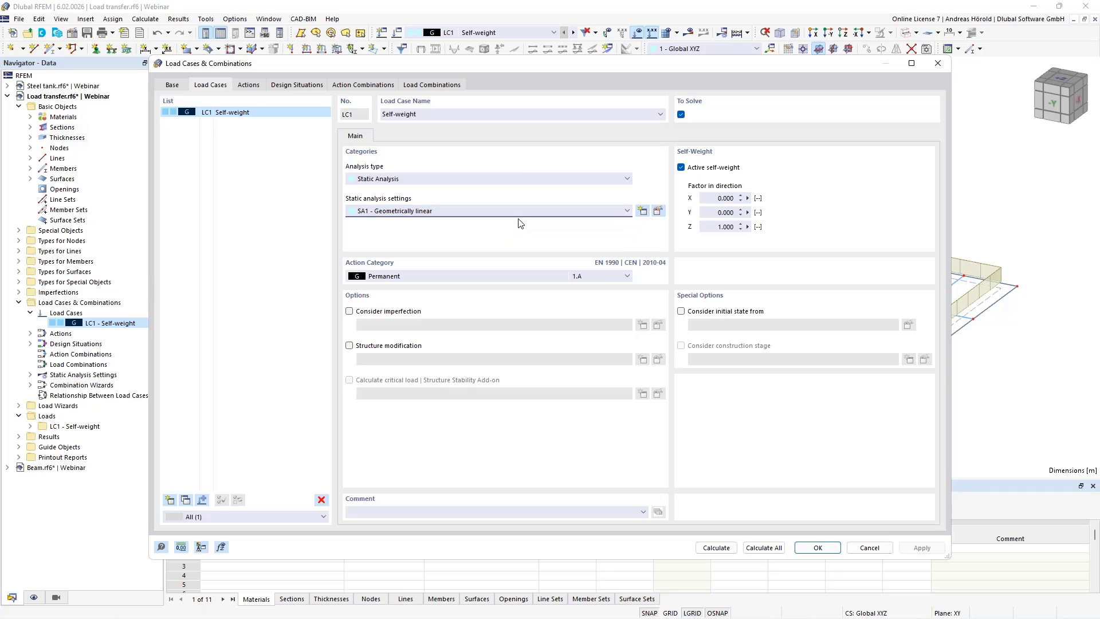
Step: Copy static analysis settings SA1 to SA4 and enable modifying the loading by a multiplier factor k of 2
{"action": "left_click", "coordinate": [658, 212]}
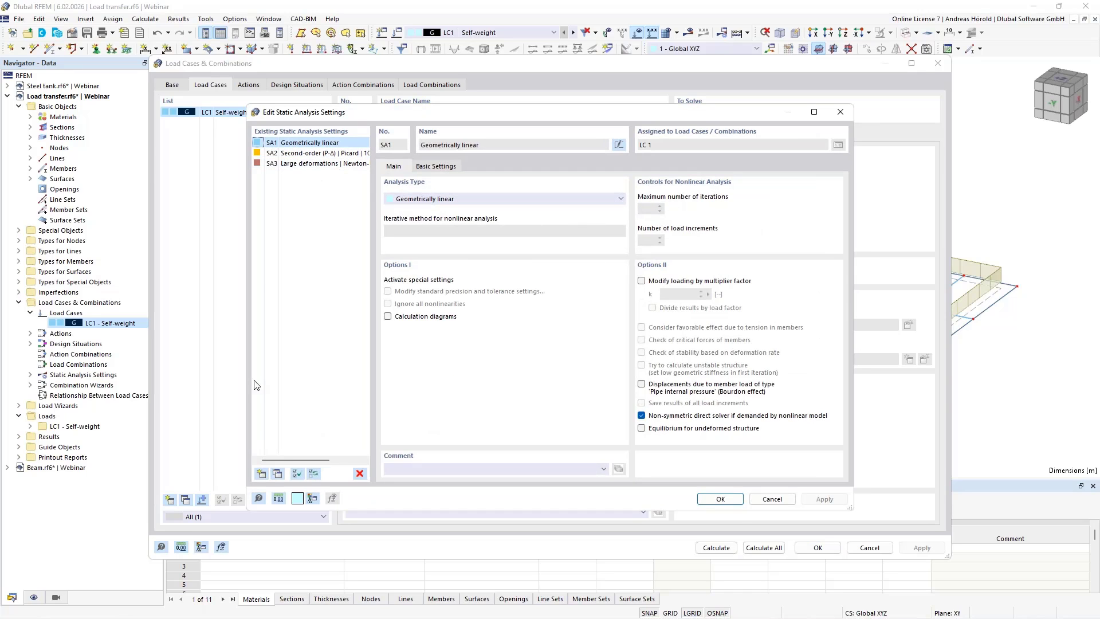
{"action": "left_click", "coordinate": [277, 473]}
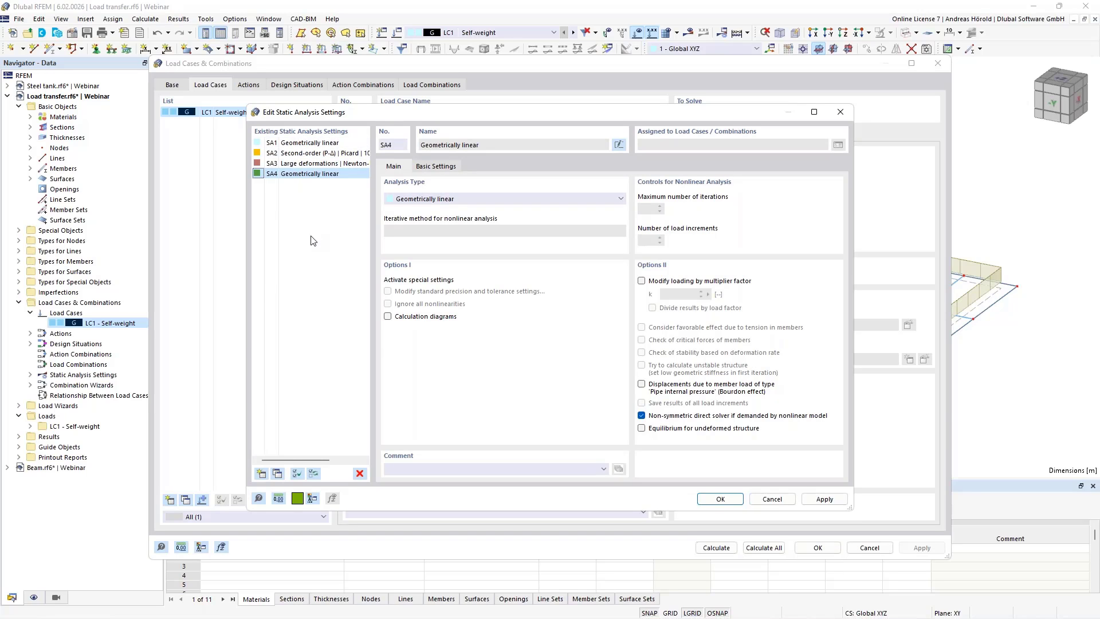
{"action": "left_click", "coordinate": [642, 281]}
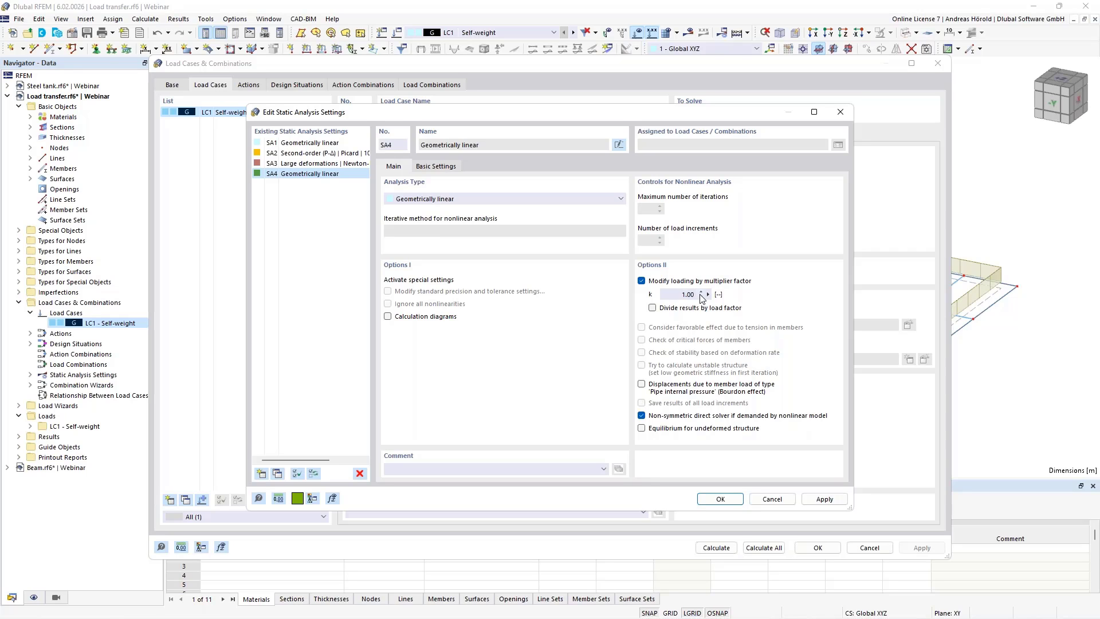
{"action": "left_click", "coordinate": [691, 295]}
{"action": "type", "text": "2"}
{"action": "left_click", "coordinate": [717, 499]}
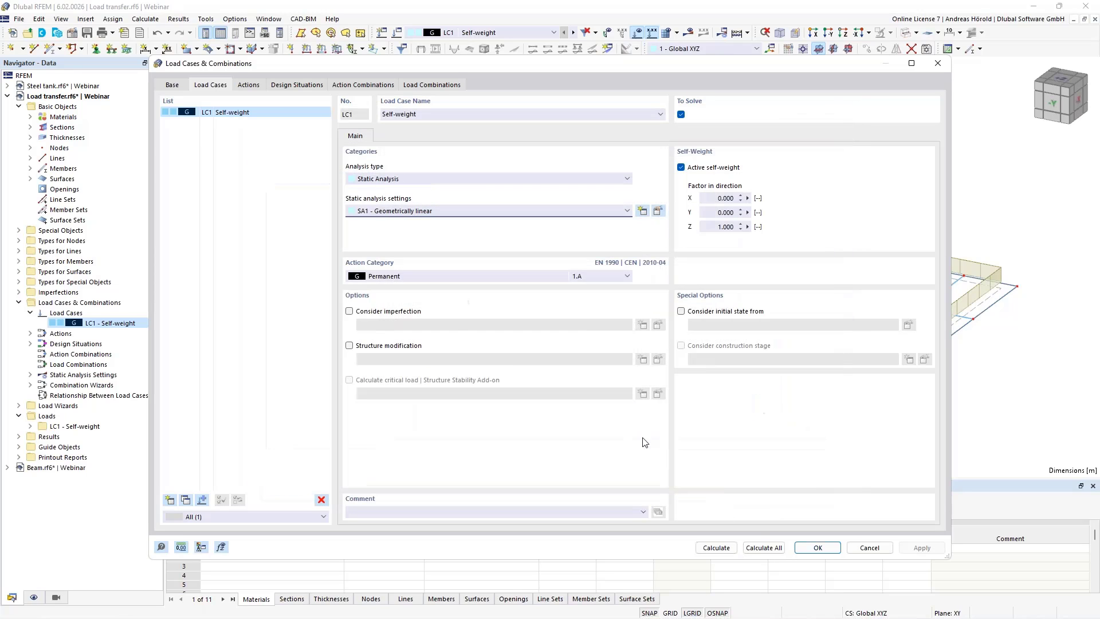
Step: Assign static analysis settings SA4 - Geometrically linear to load case LC1 - Self-weight
{"action": "left_click", "coordinate": [449, 212]}
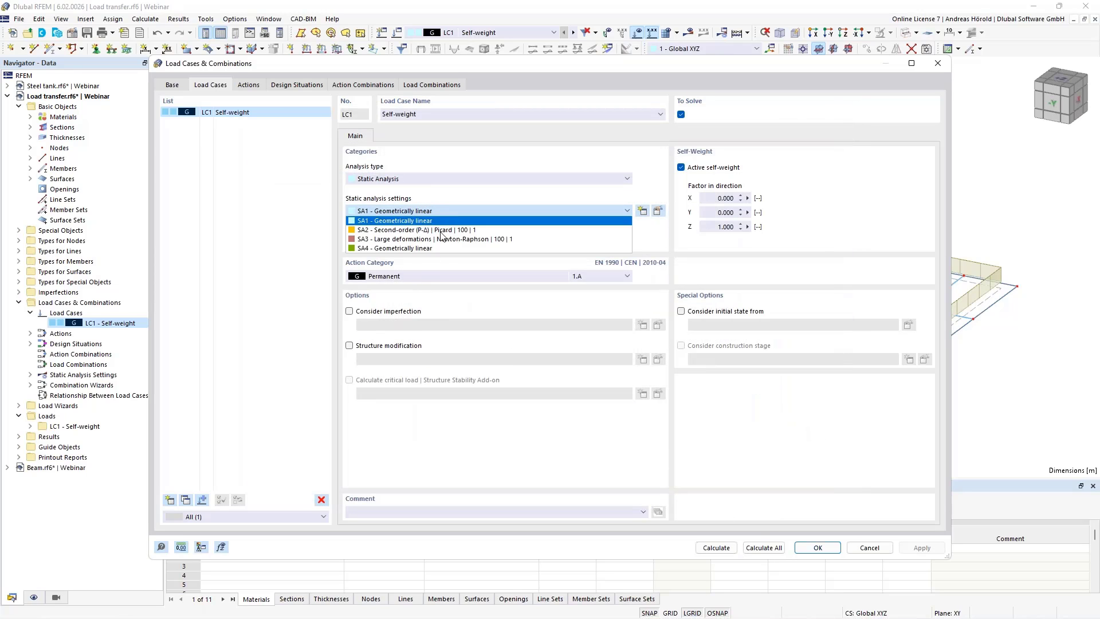
{"action": "left_click", "coordinate": [446, 248]}
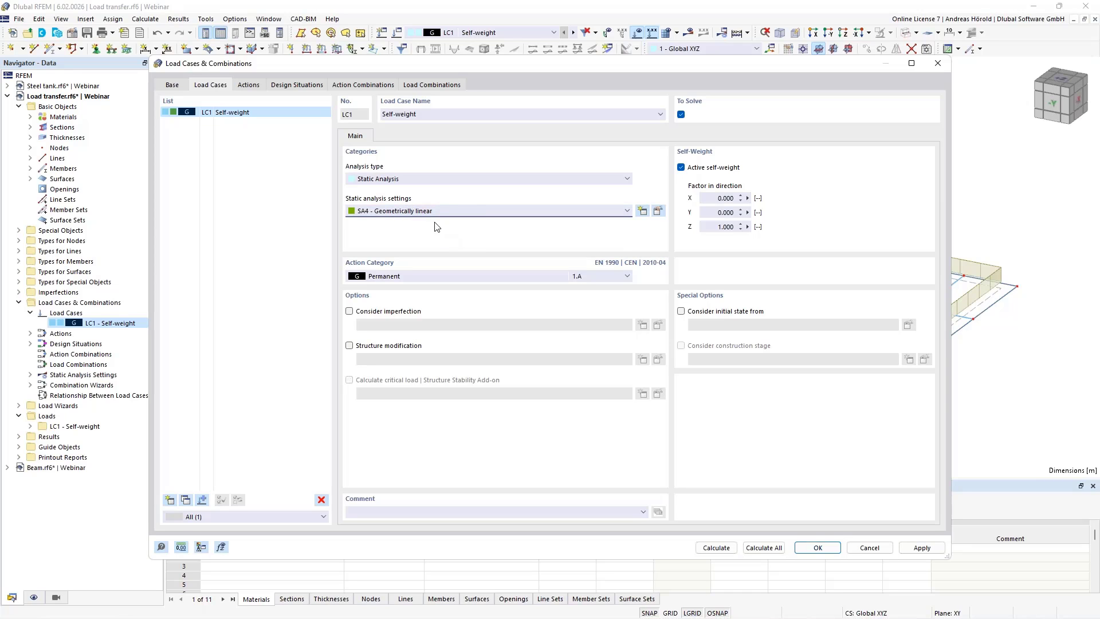
{"action": "left_click", "coordinate": [818, 548]}
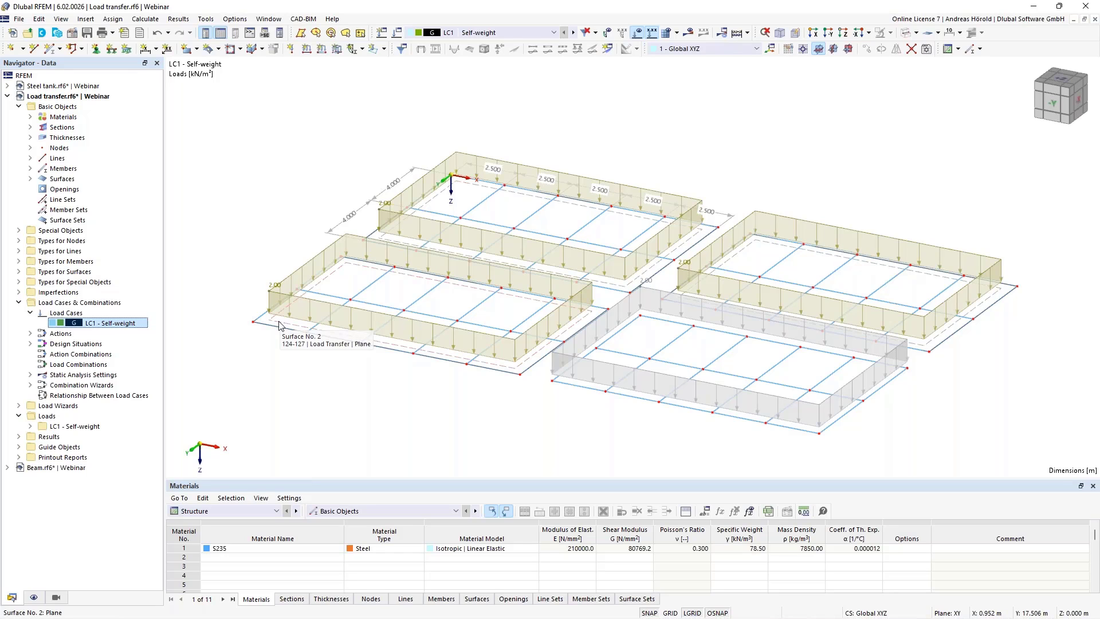
Step: Switch to the Beam.rf6 model and review the Concrete Design results table for Reinforcement on Members
{"action": "left_click", "coordinate": [7, 97]}
{"action": "left_click", "coordinate": [57, 107]}
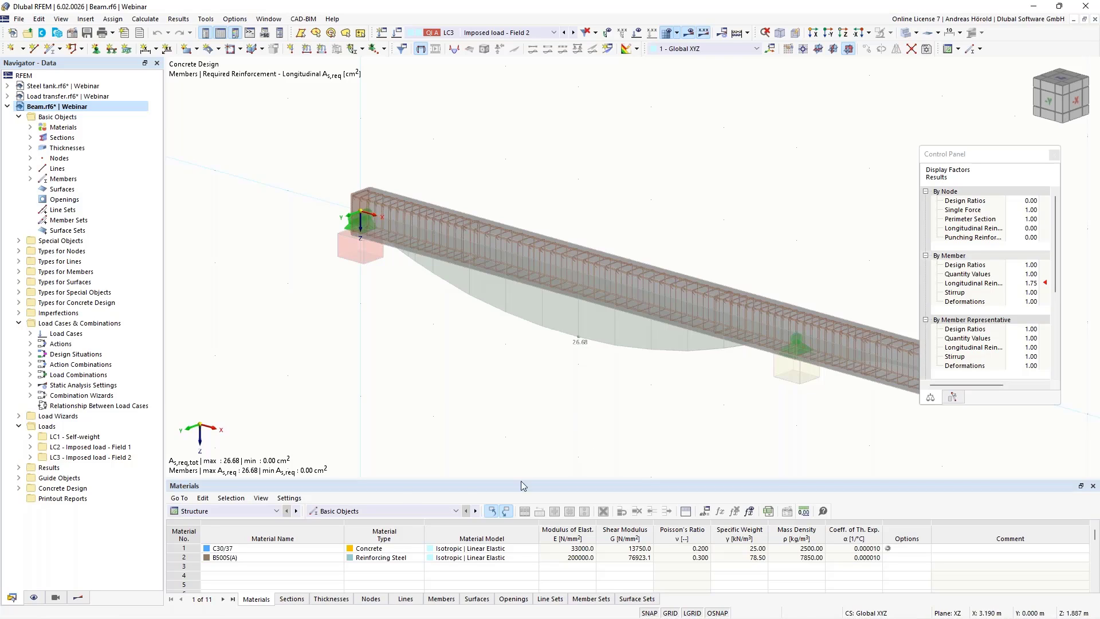
{"action": "left_click", "coordinate": [239, 511]}
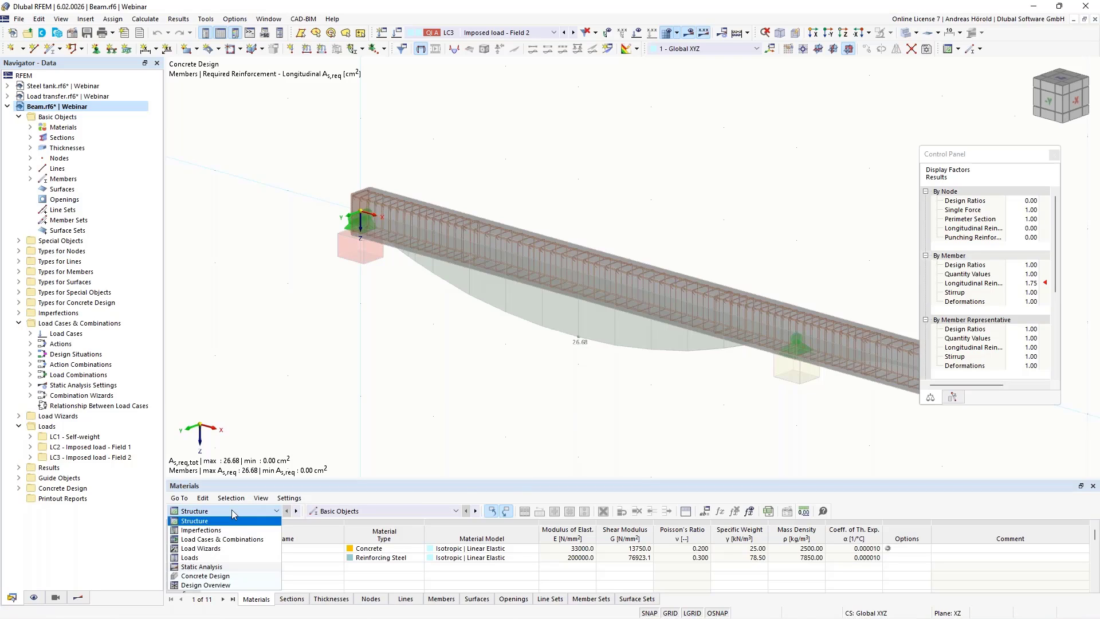
{"action": "left_click", "coordinate": [240, 576]}
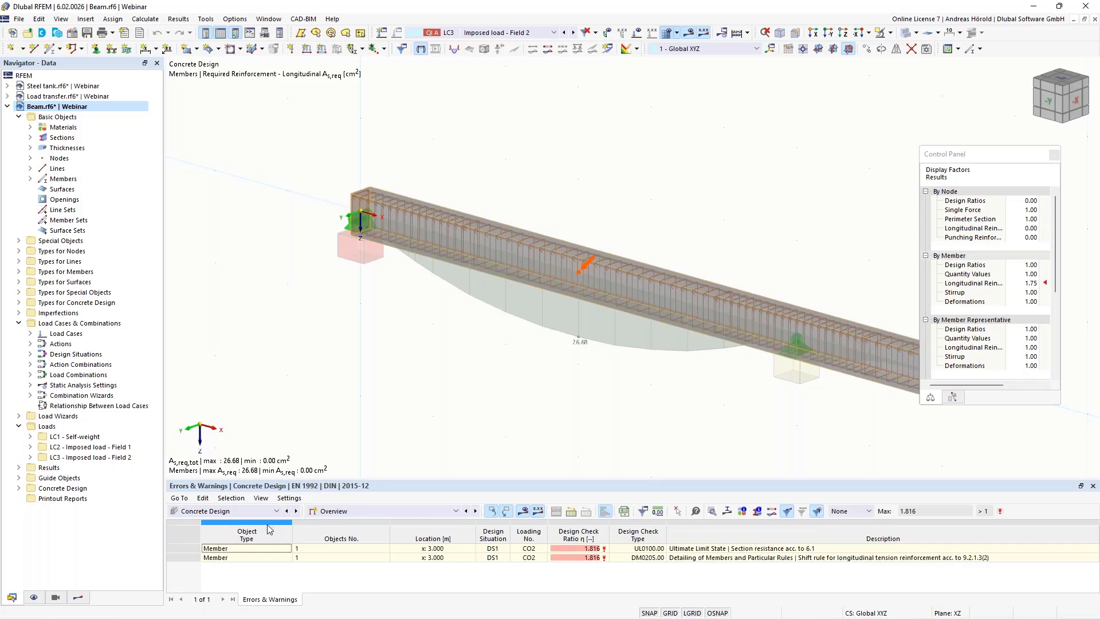
{"action": "left_click", "coordinate": [380, 511]}
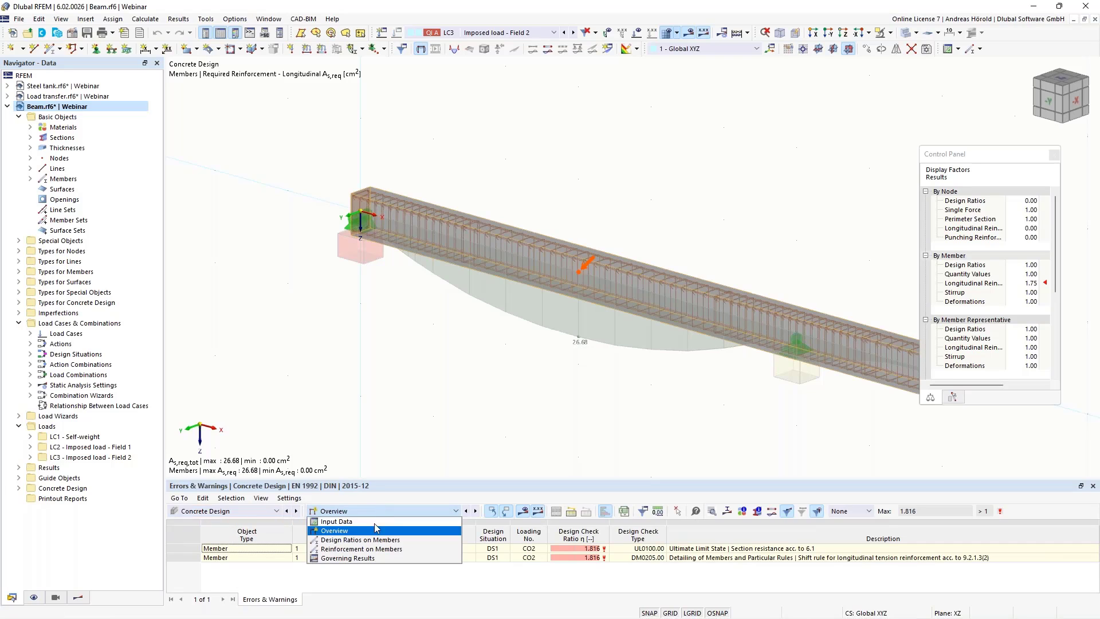
{"action": "left_click", "coordinate": [391, 549]}
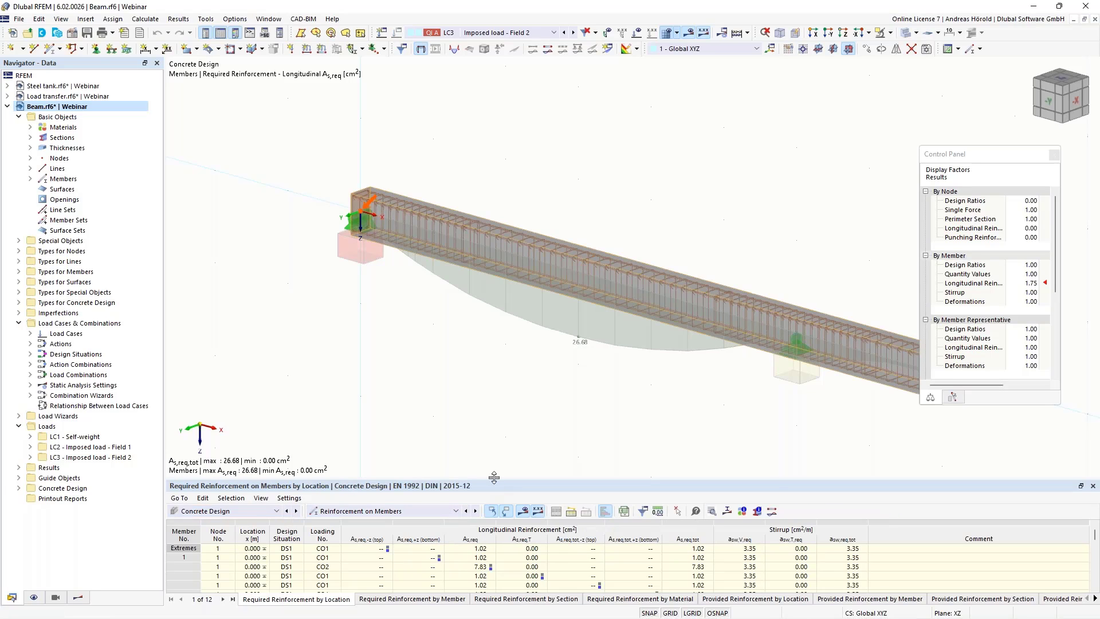
{"action": "left_click_drag", "start_coordinate": [491, 481], "coordinate": [500, 336]}
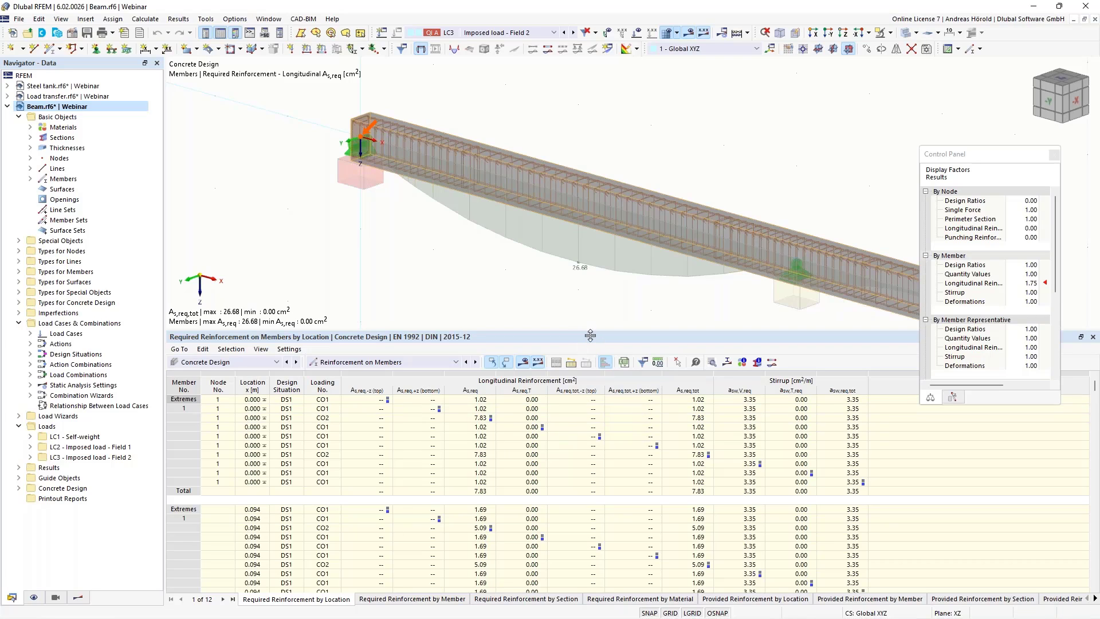
{"action": "left_click_drag", "start_coordinate": [590, 331], "coordinate": [579, 465]}
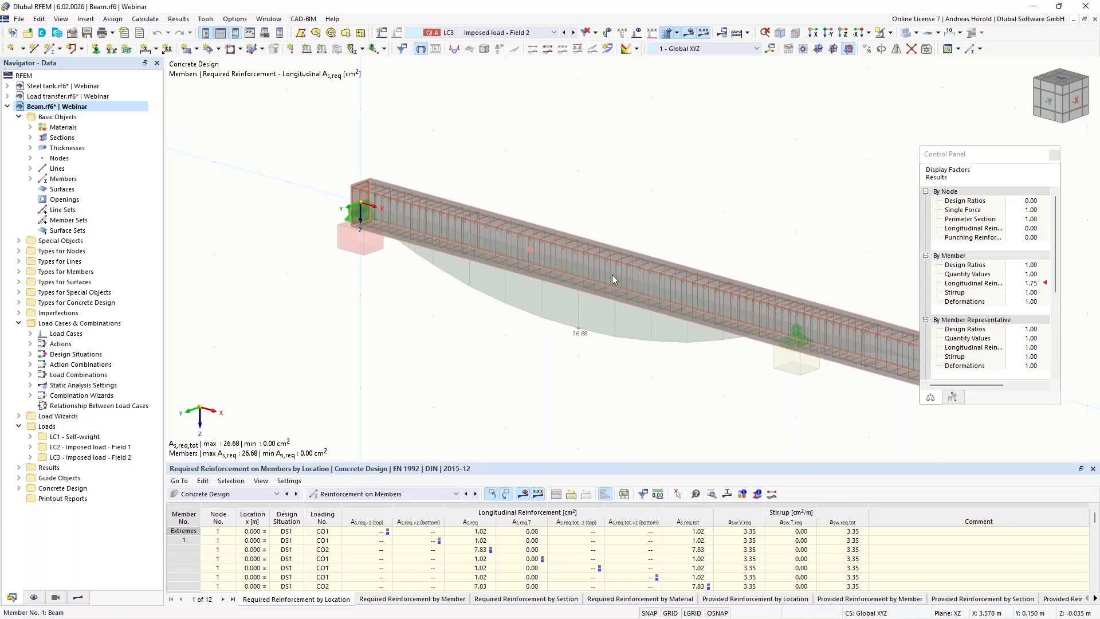
Step: Open the beam member for editing and review its section, nodes, effective lengths, concrete cover and shear reinforcement
{"action": "double_click", "coordinate": [612, 274]}
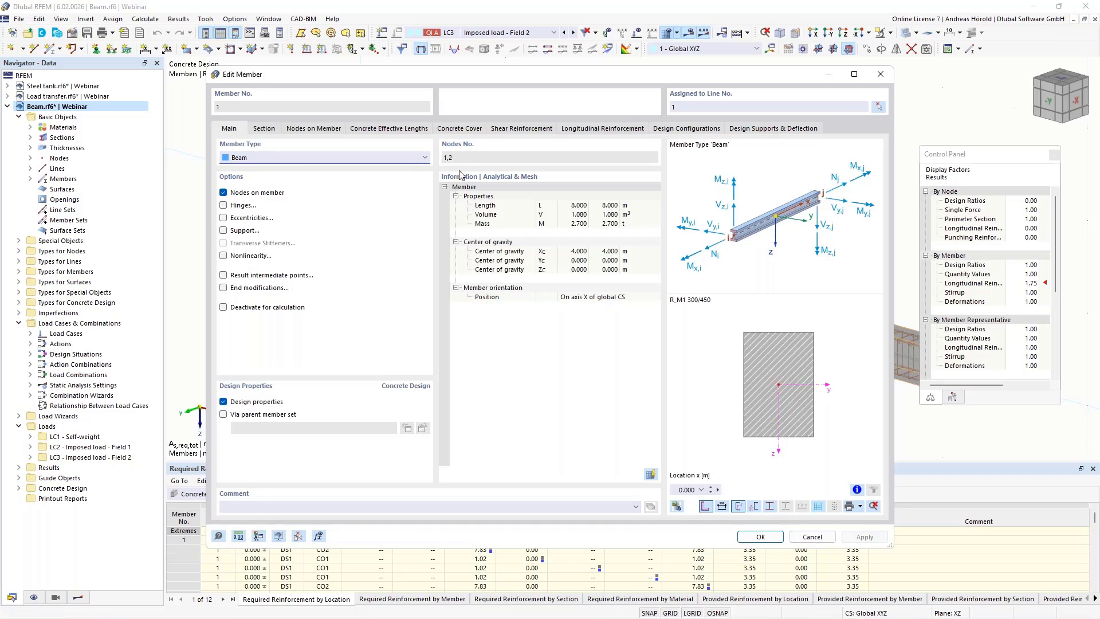
{"action": "left_click", "coordinate": [265, 129]}
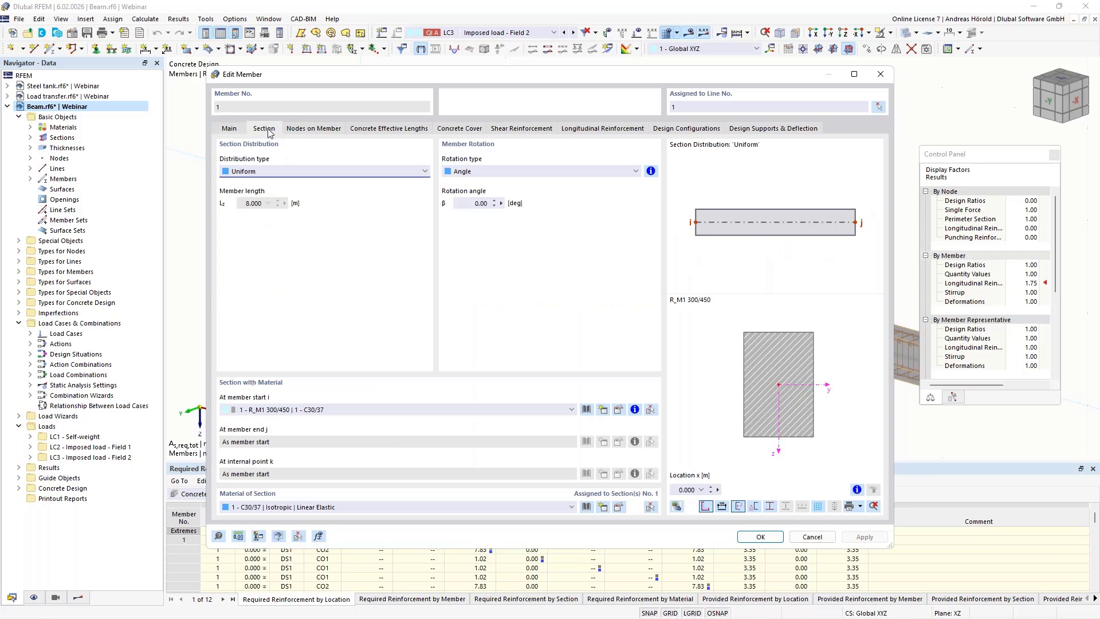
{"action": "left_click", "coordinate": [312, 130]}
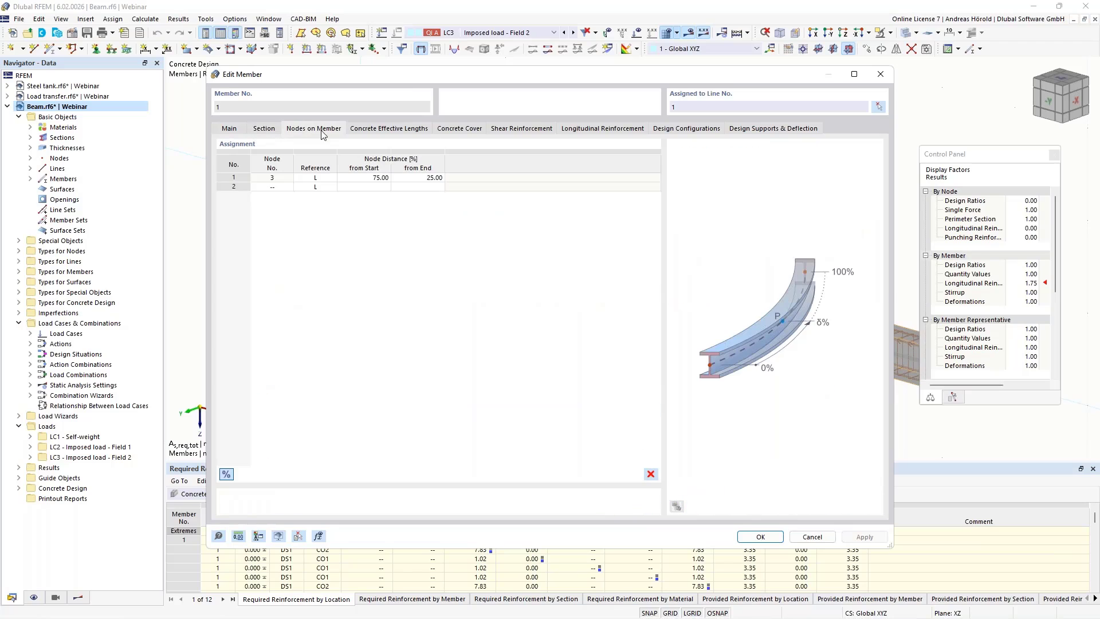
{"action": "left_click", "coordinate": [380, 129]}
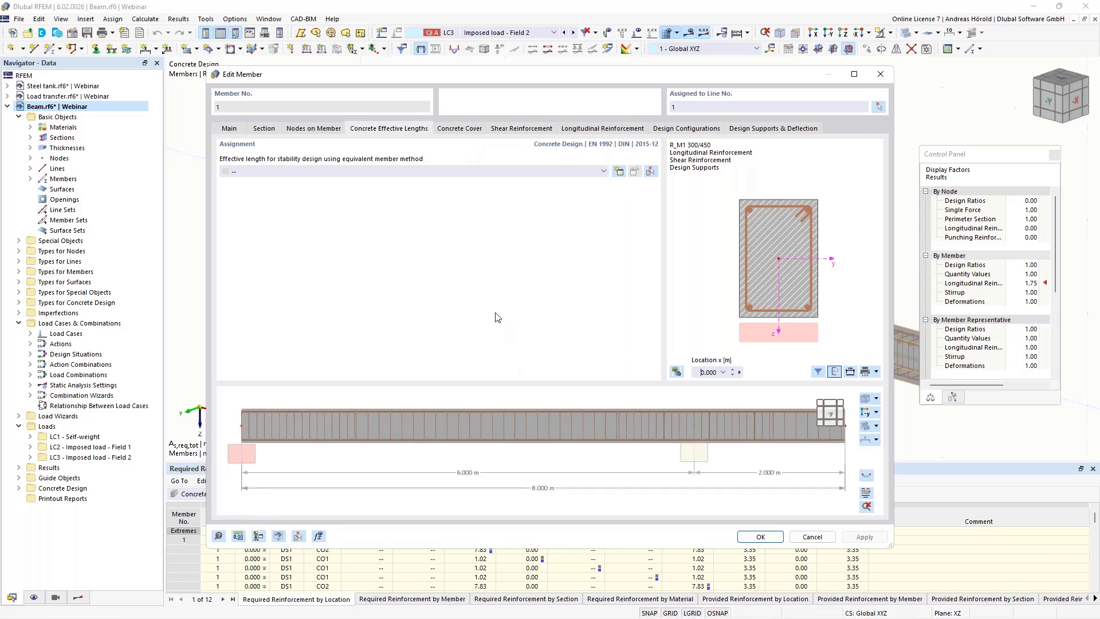
{"action": "left_click", "coordinate": [457, 132]}
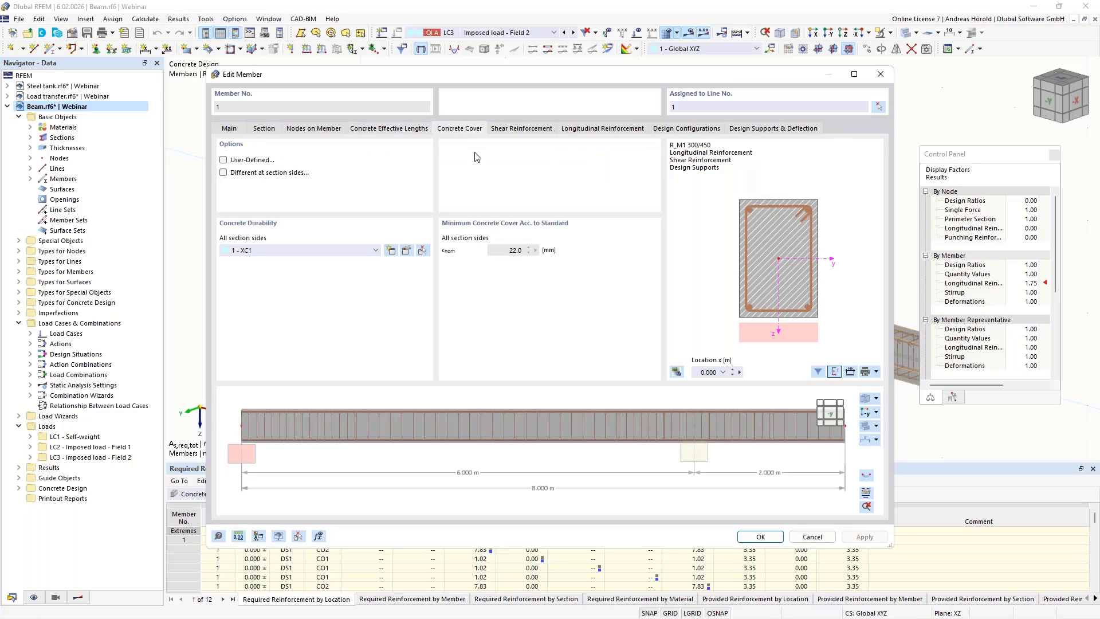
{"action": "left_click", "coordinate": [523, 129]}
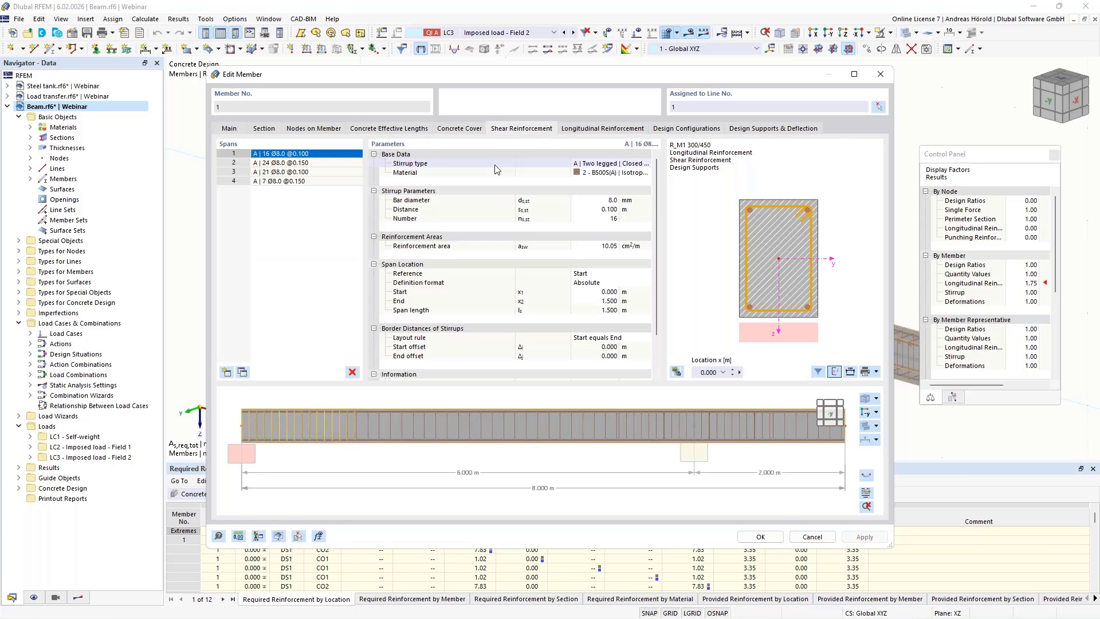
Step: Change the beam's longitudinal rebar type to B | Unsymmetrical and check the bar numbers for the top, bottom and lateral sides
{"action": "left_click", "coordinate": [600, 132]}
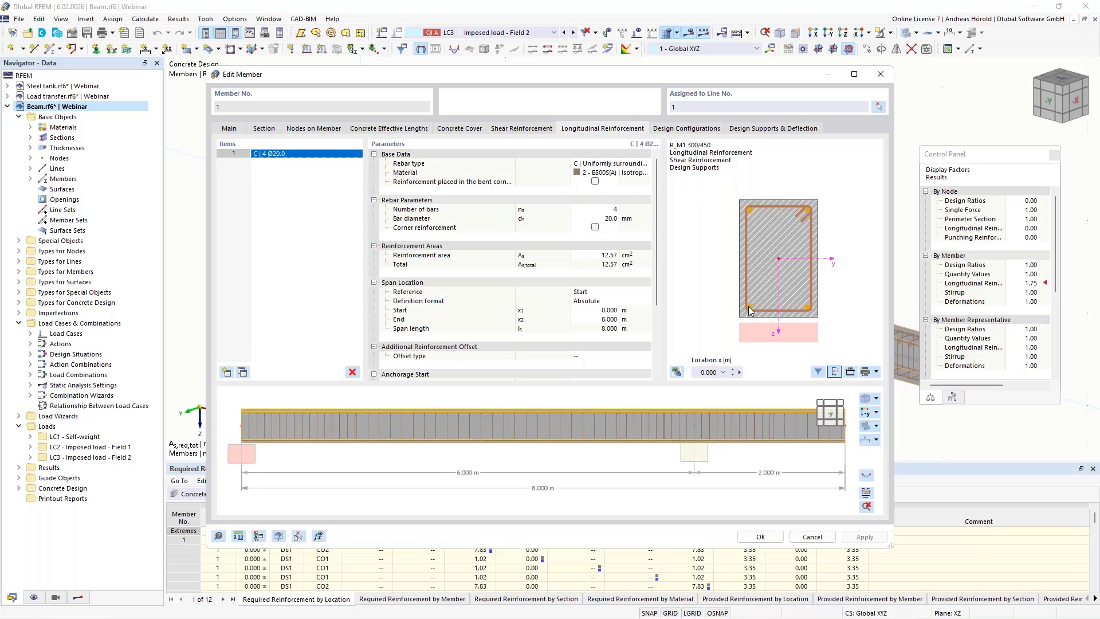
{"action": "left_click", "coordinate": [623, 163]}
{"action": "left_click", "coordinate": [647, 164]}
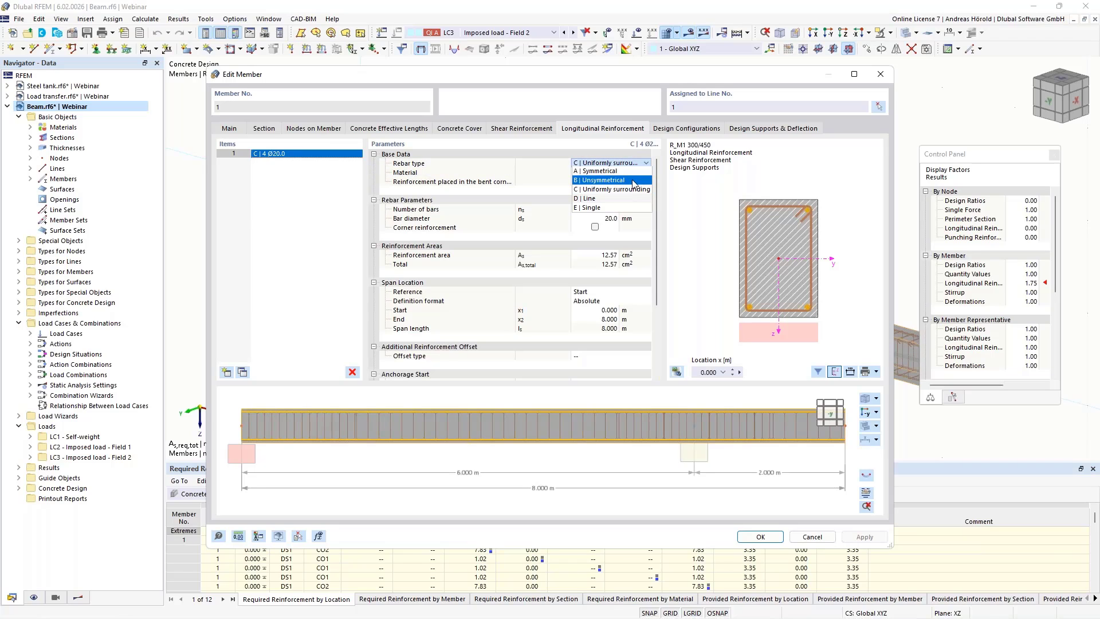
{"action": "left_click", "coordinate": [630, 180]}
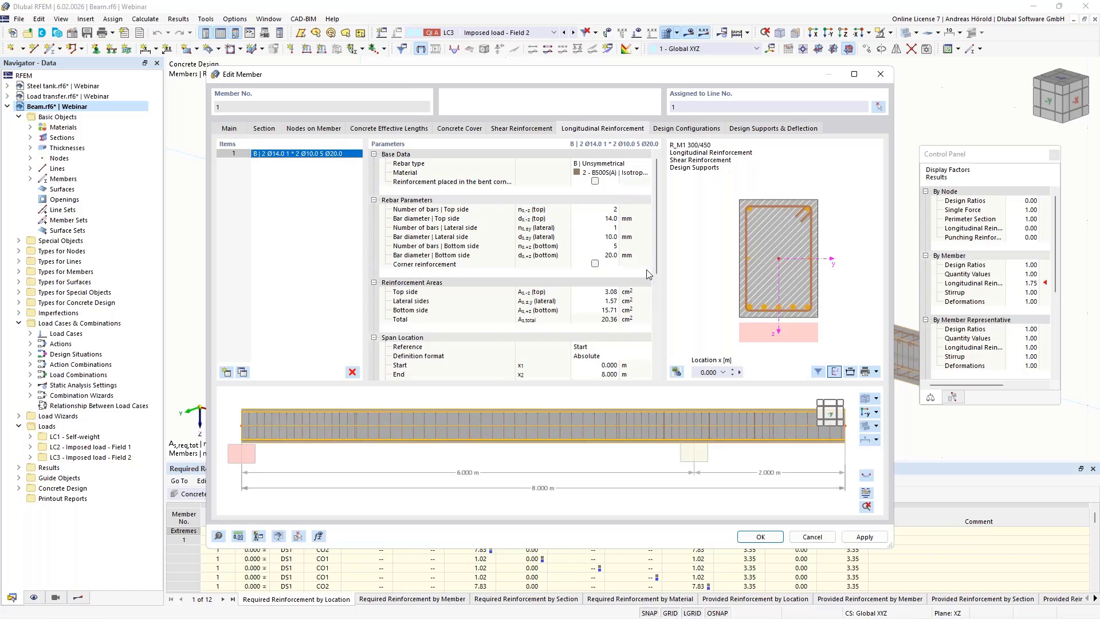
{"action": "left_click", "coordinate": [605, 210]}
{"action": "left_click", "coordinate": [606, 246]}
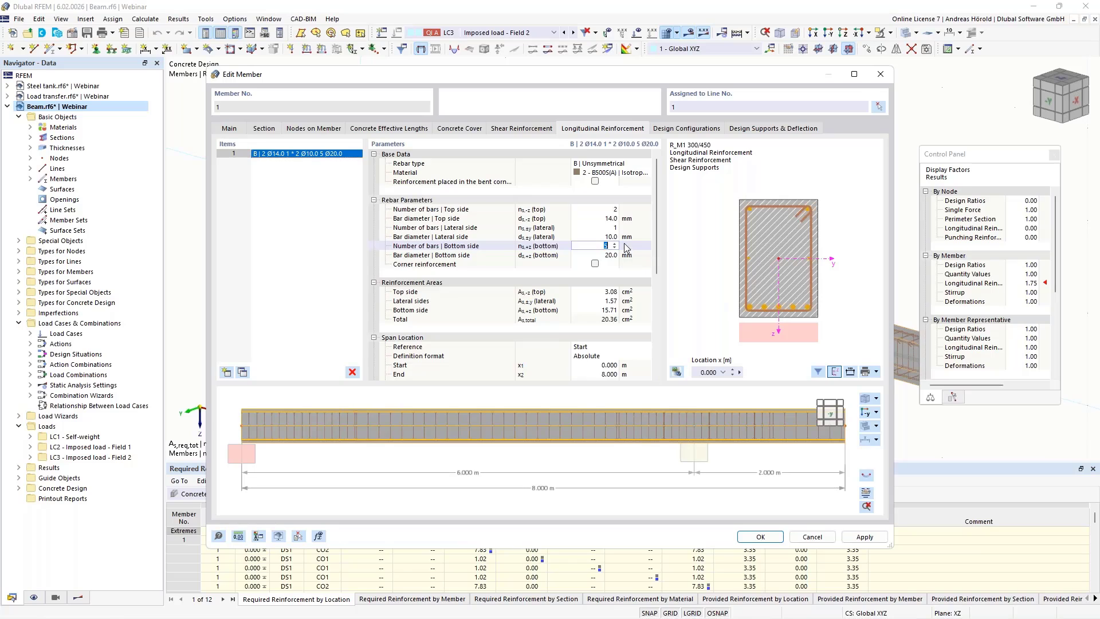
{"action": "left_click", "coordinate": [601, 228]}
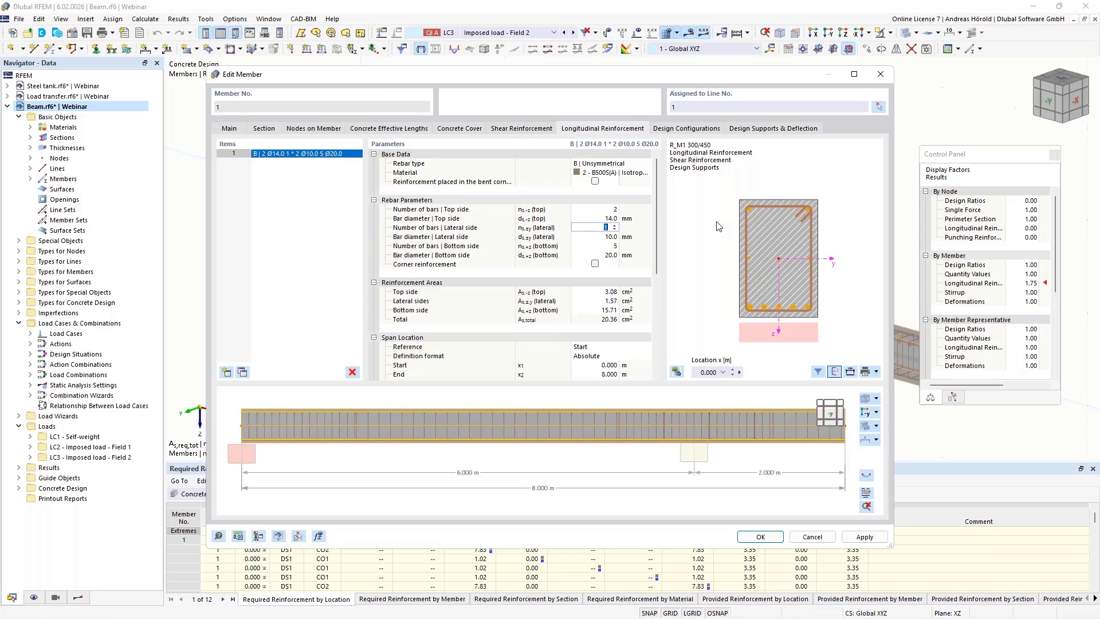
Step: In the member's Standard ultimate configuration, set the required longitudinal reinforcement layout to -z (top) - +z (bottom) (symmetrical distribution)
{"action": "left_click", "coordinate": [677, 129]}
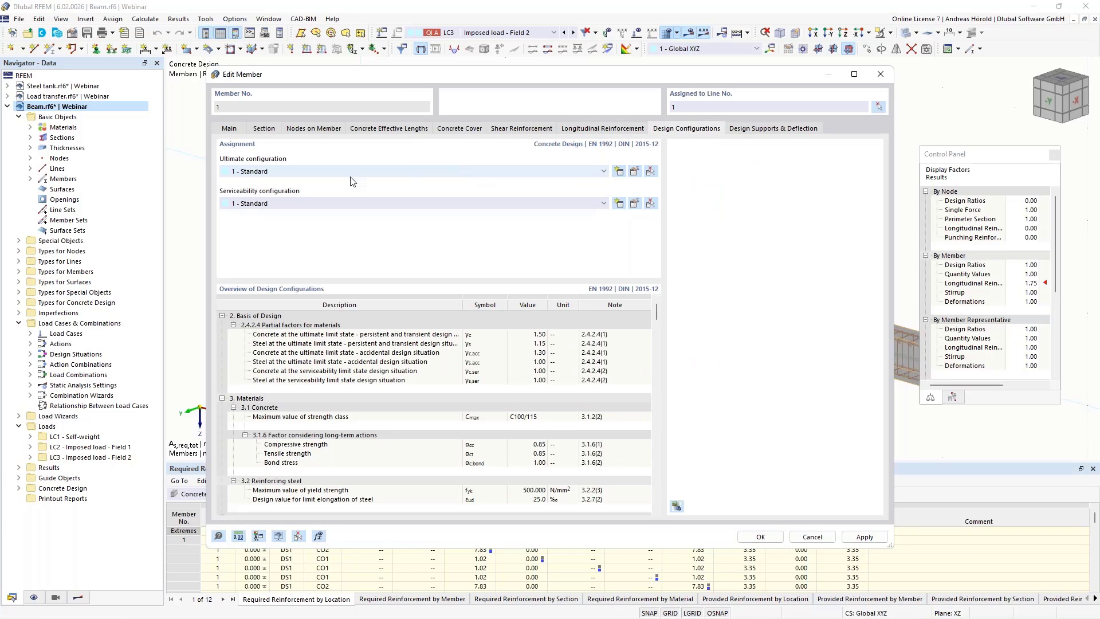
{"action": "left_click", "coordinate": [635, 172]}
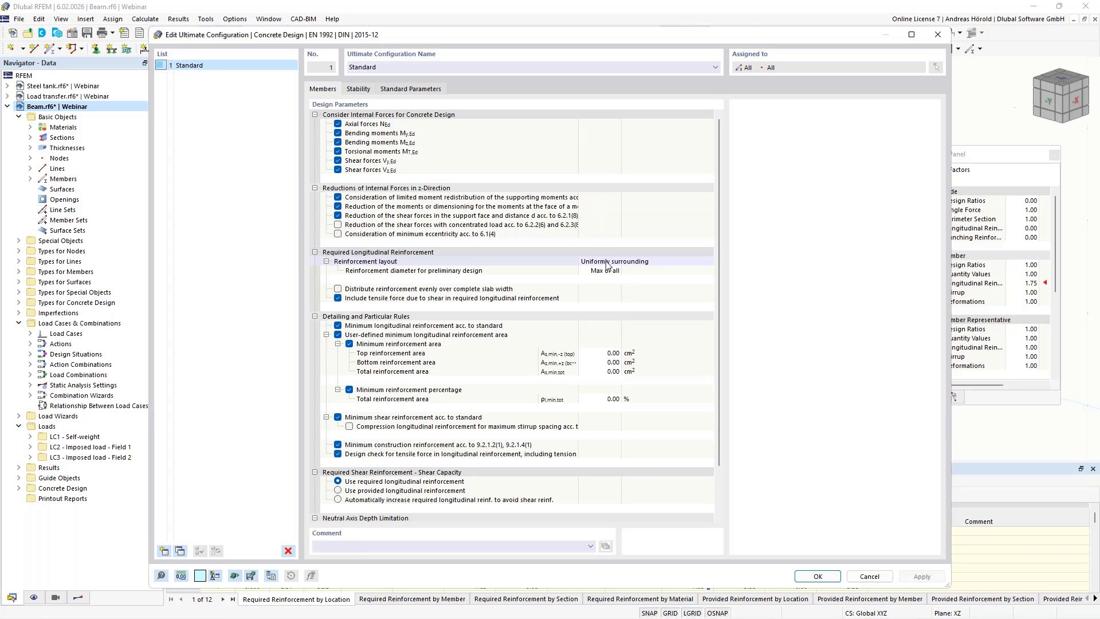
{"action": "left_click", "coordinate": [657, 263]}
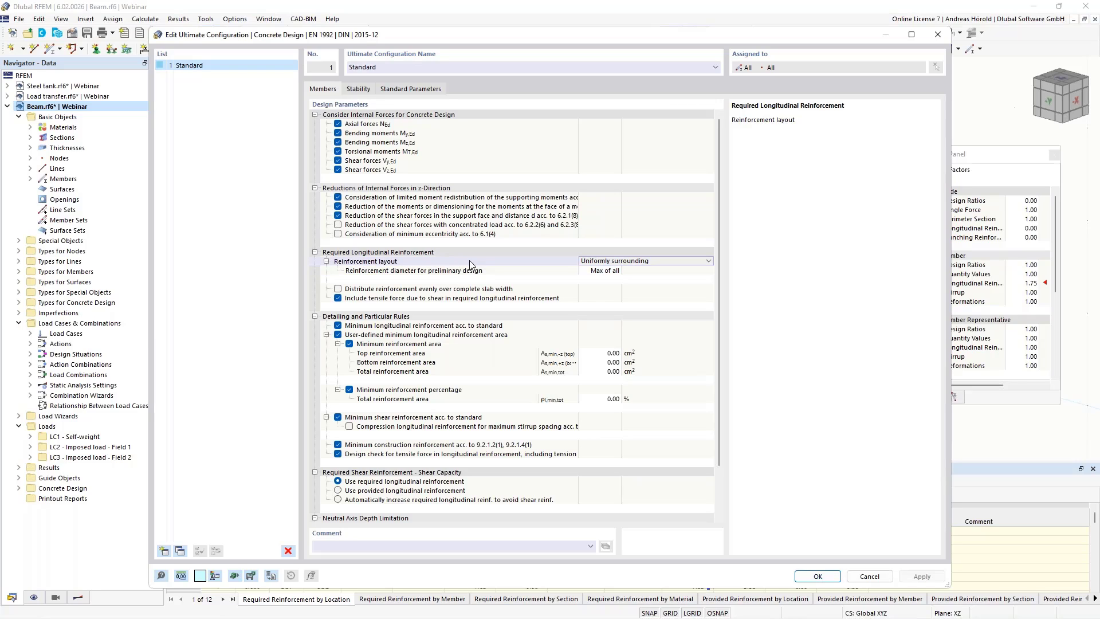
{"action": "left_click", "coordinate": [708, 263]}
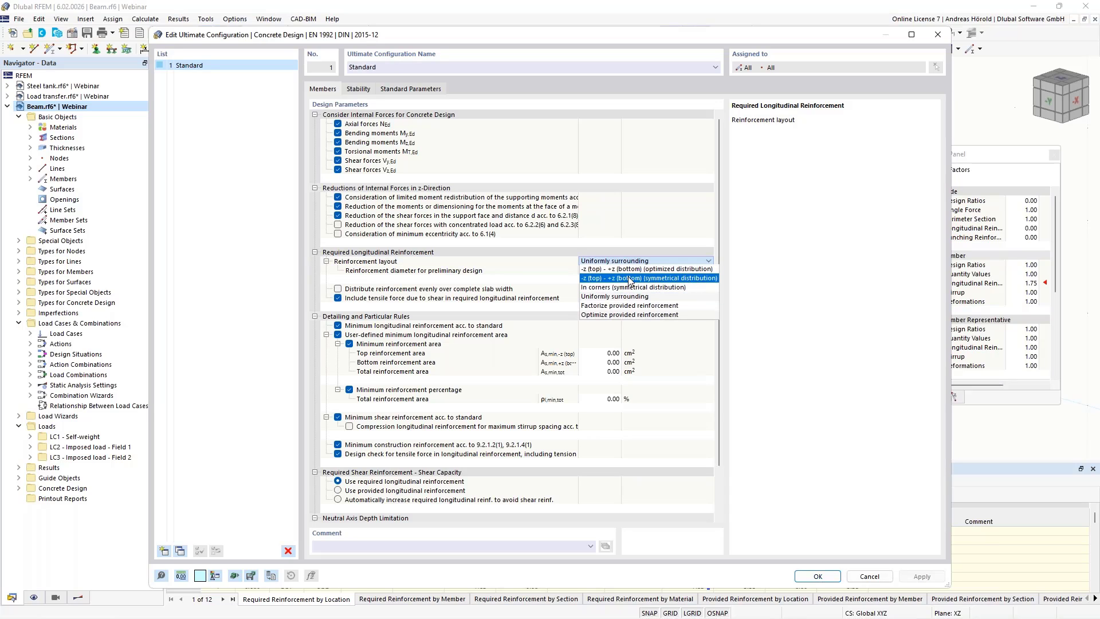
{"action": "left_click", "coordinate": [672, 279]}
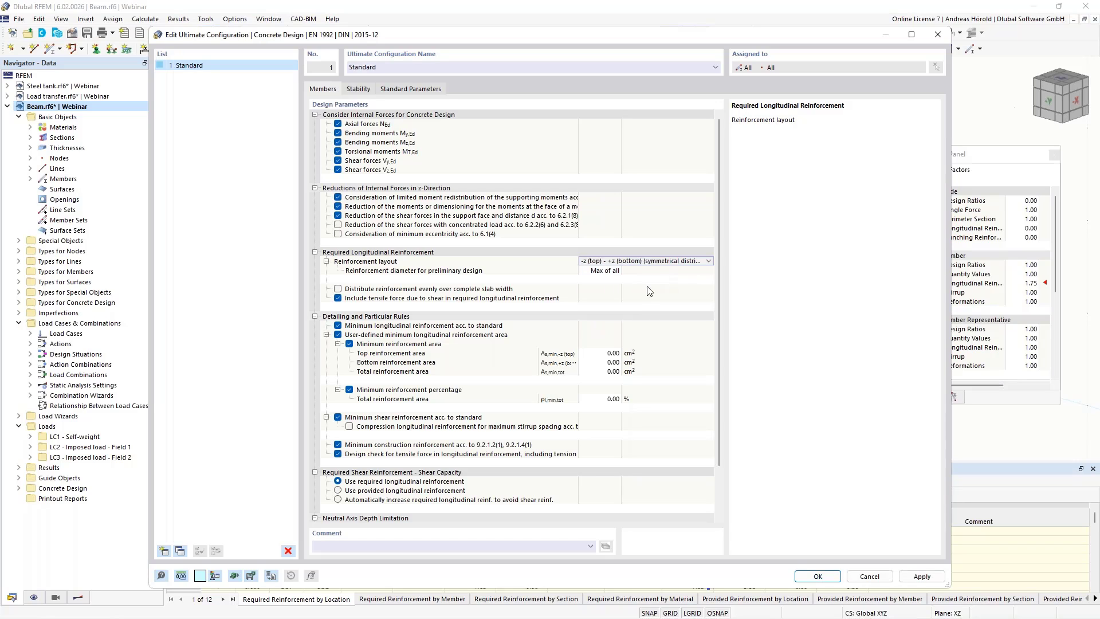
{"action": "scroll", "coordinate": [635, 300], "scroll_direction": "down", "scroll_amount": 2}
{"action": "scroll", "coordinate": [601, 295], "scroll_direction": "up", "scroll_amount": 2}
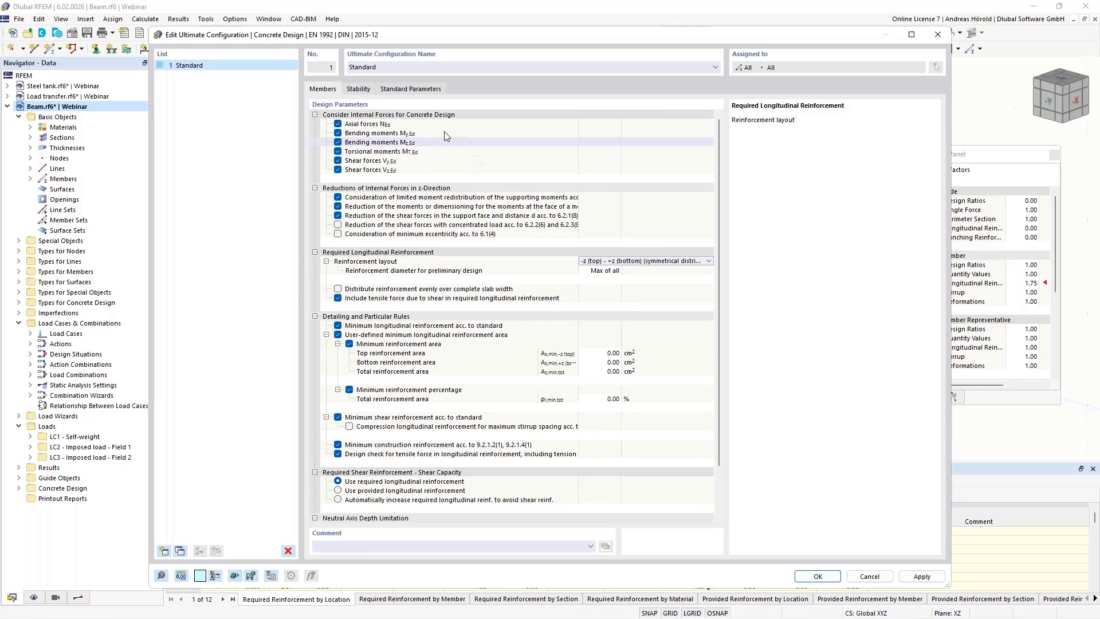
Step: Set the required reinforcement layout for stability design to -z (top) - +z (bottom) (symmetrical distribution)
{"action": "left_click", "coordinate": [358, 90]}
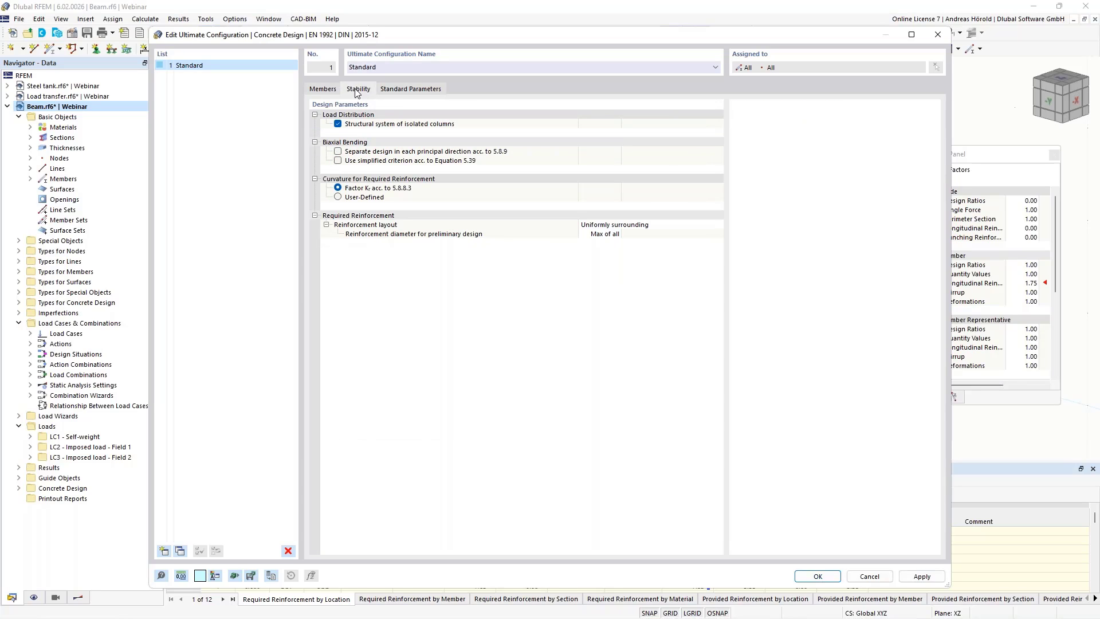
{"action": "left_click", "coordinate": [619, 224]}
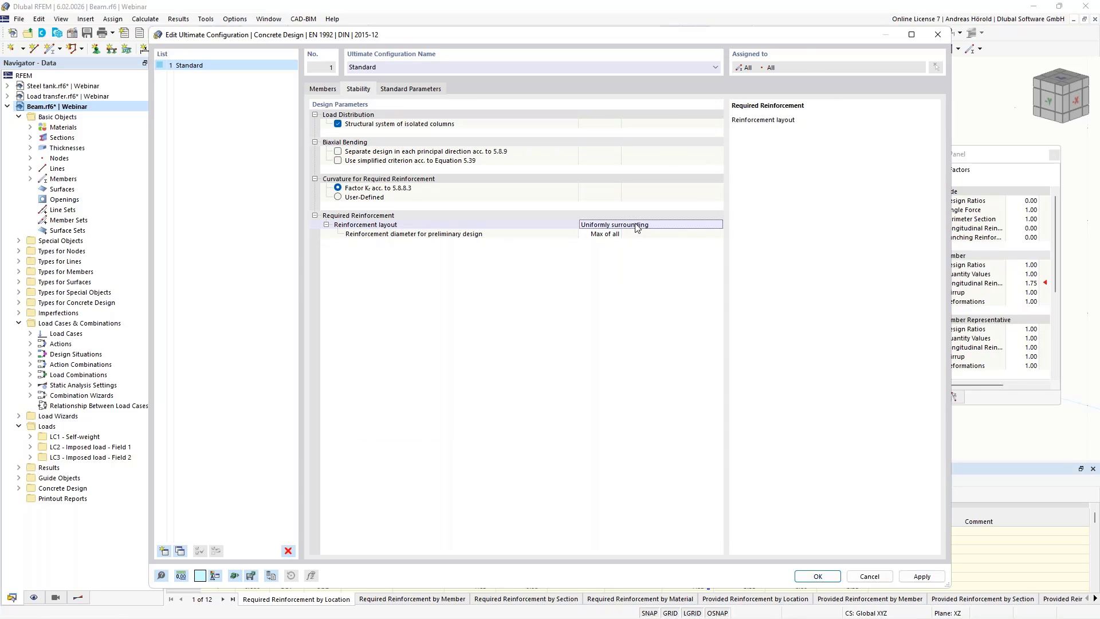
{"action": "left_click", "coordinate": [708, 226]}
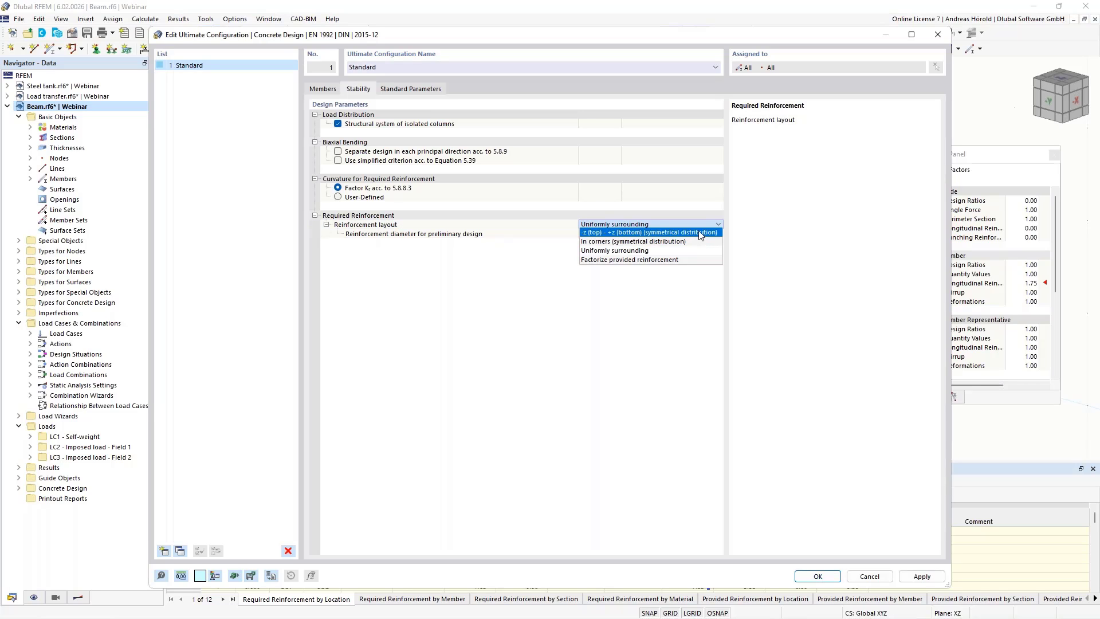
{"action": "left_click", "coordinate": [699, 233]}
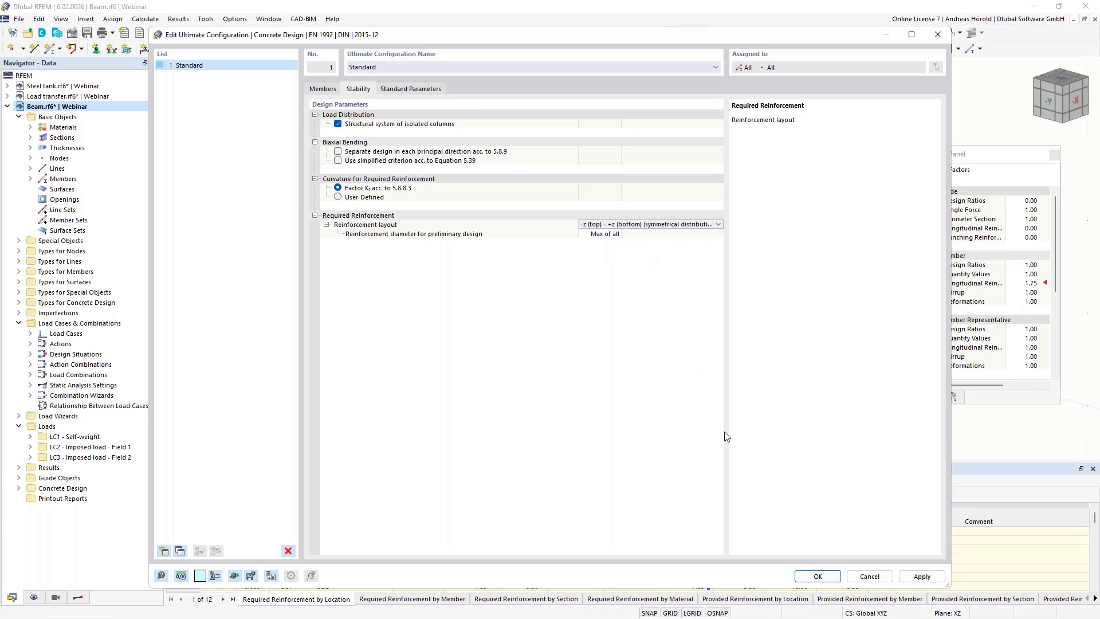
Step: Accept the ultimate configuration changes and run the Concrete Design calculation to obtain the design results
{"action": "left_click", "coordinate": [818, 577]}
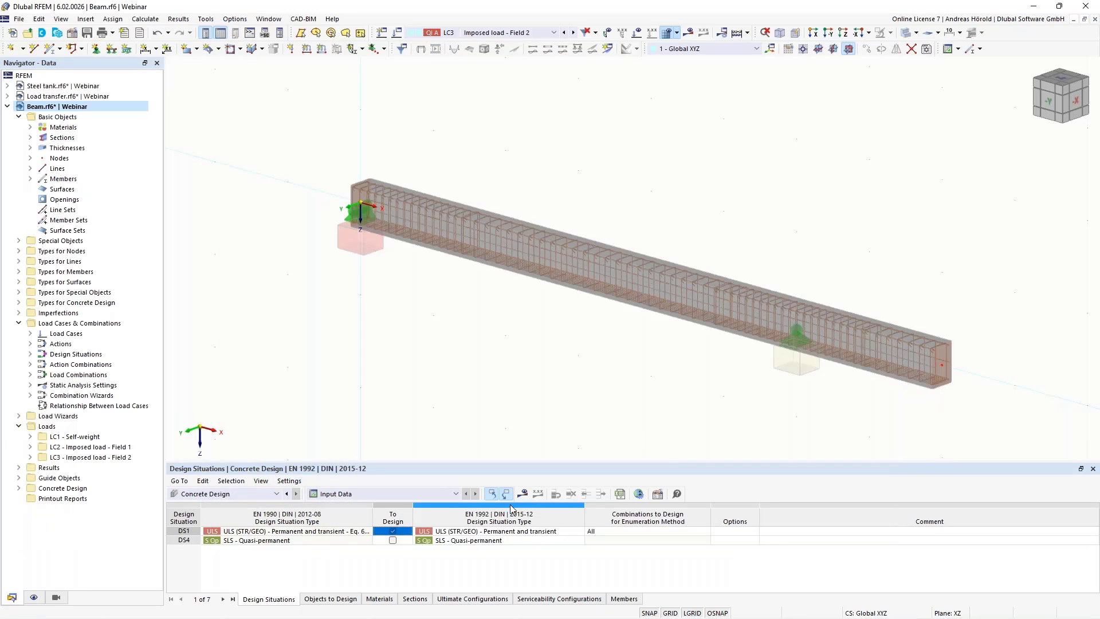
{"action": "left_click", "coordinate": [522, 496]}
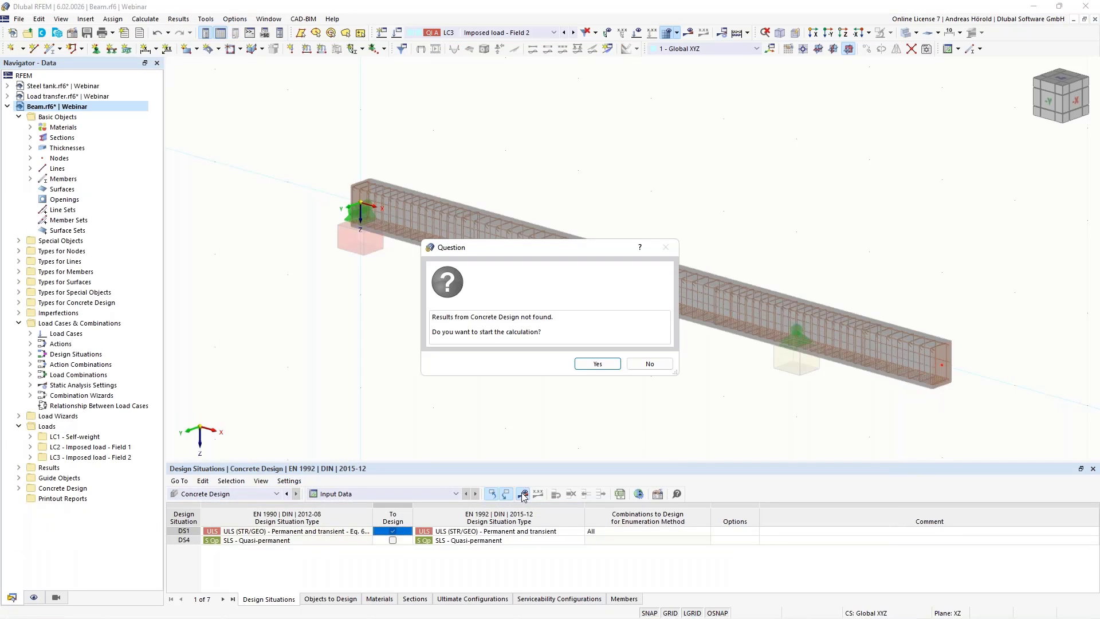
{"action": "left_click", "coordinate": [588, 365]}
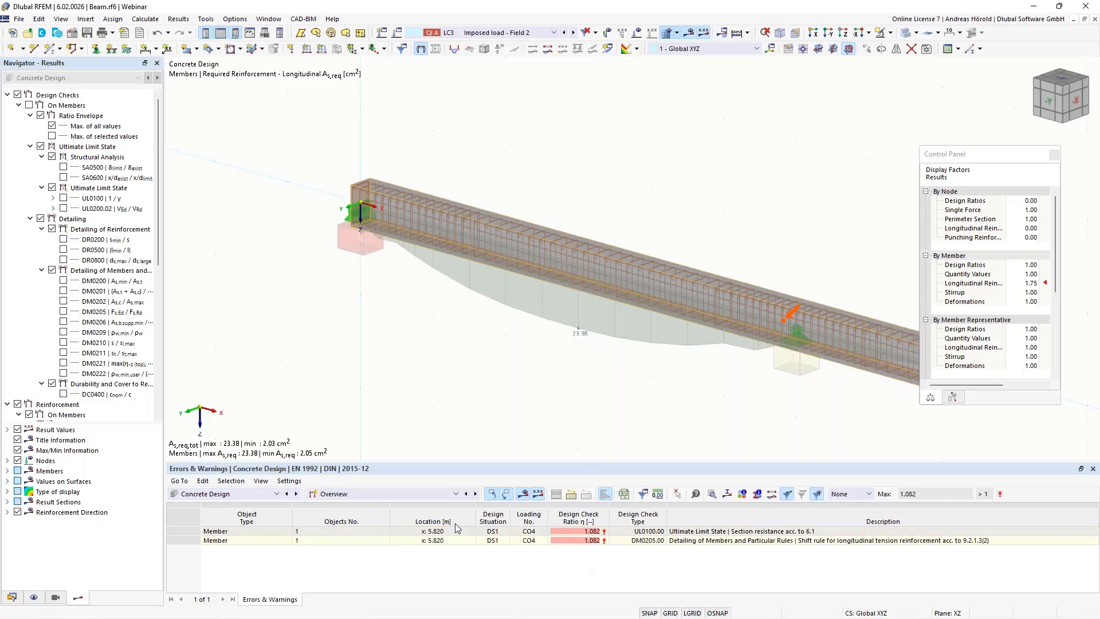
Step: Display the Reinforcement on Members results and enlarge the table to examine the required top and bottom reinforcement by location
{"action": "left_click", "coordinate": [386, 494]}
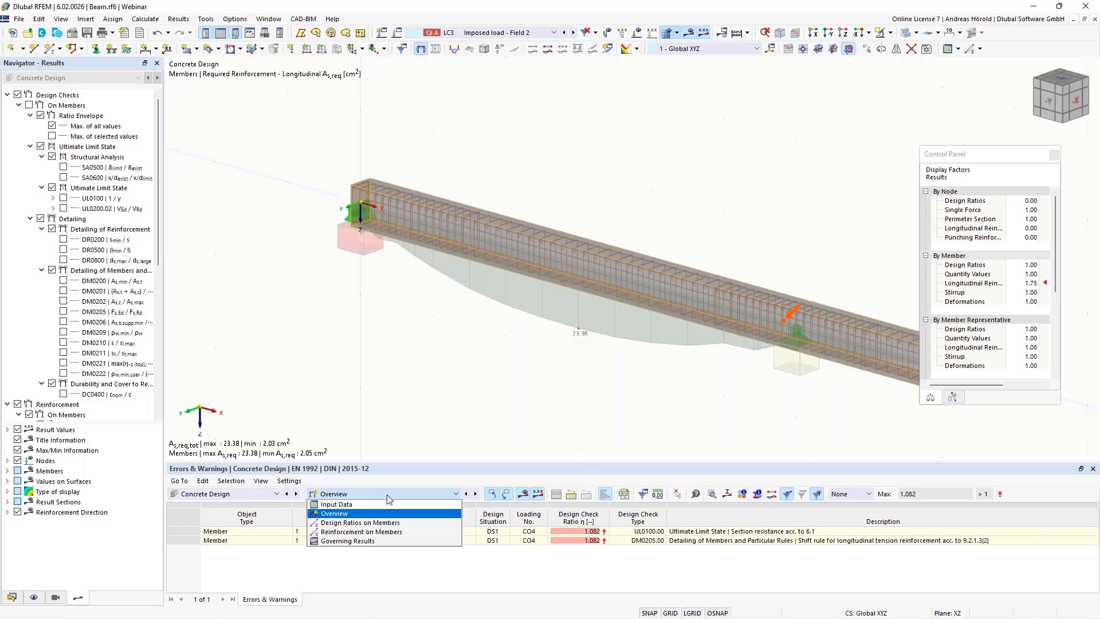
{"action": "left_click", "coordinate": [390, 532]}
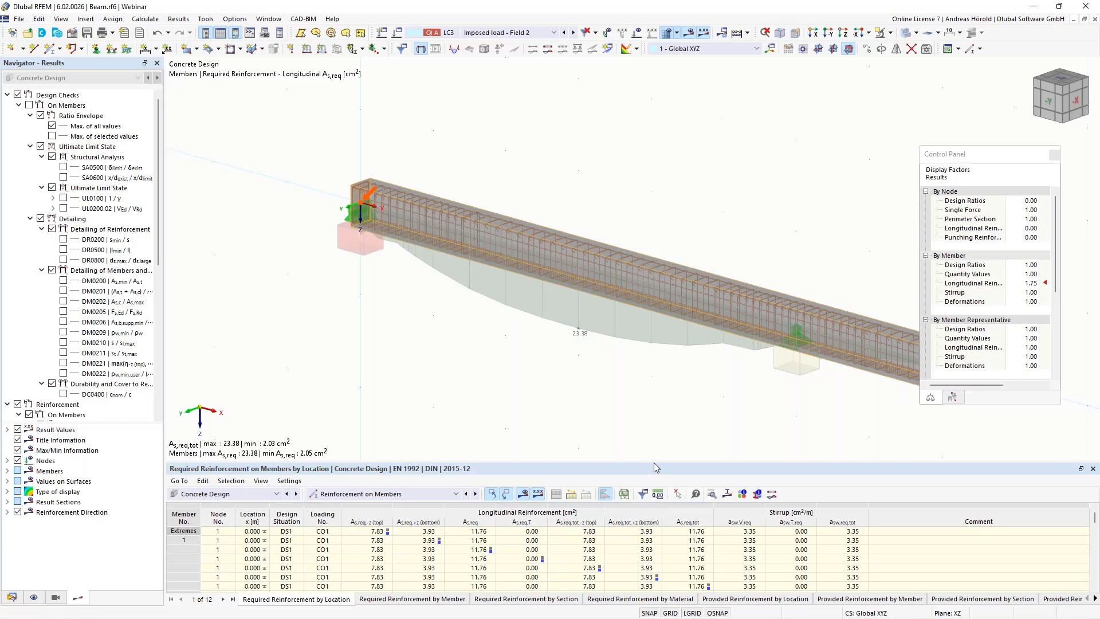
{"action": "left_click_drag", "start_coordinate": [654, 461], "coordinate": [648, 373]}
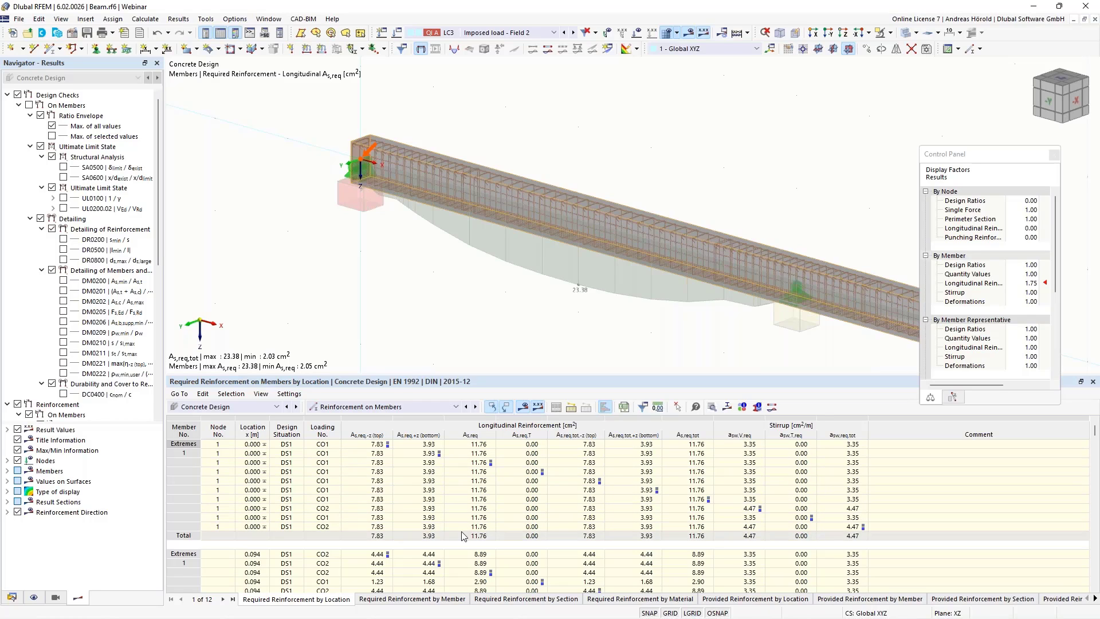
Step: Switch to Google Chrome and open the Webinars page from the Dlubal website's events section
{"action": "mouse_move", "coordinate": [312, 617]}
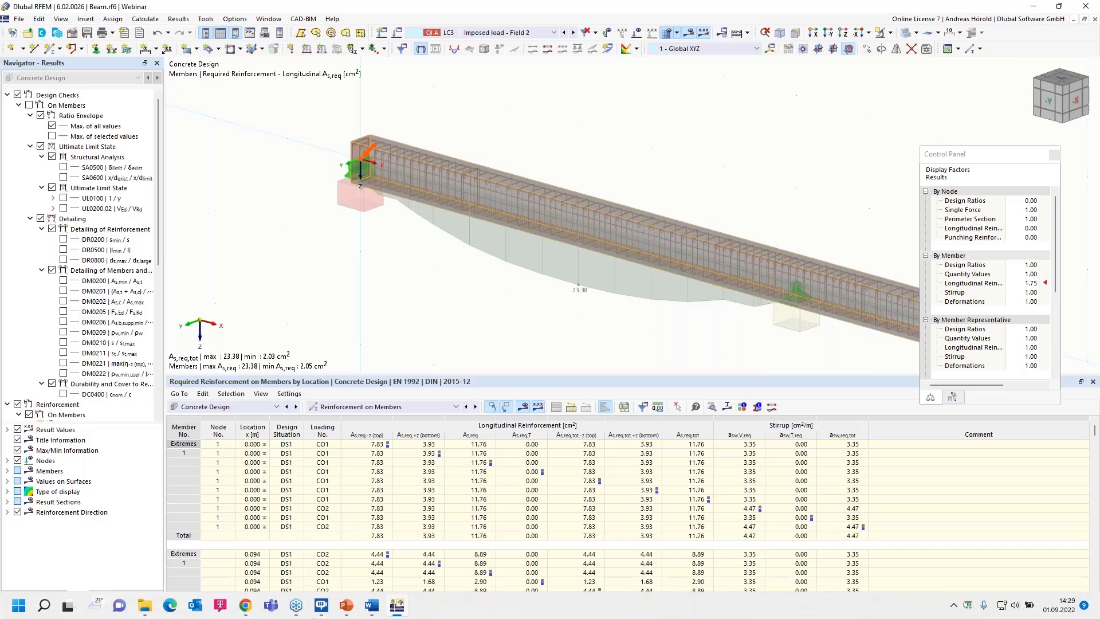
{"action": "left_click", "coordinate": [246, 605]}
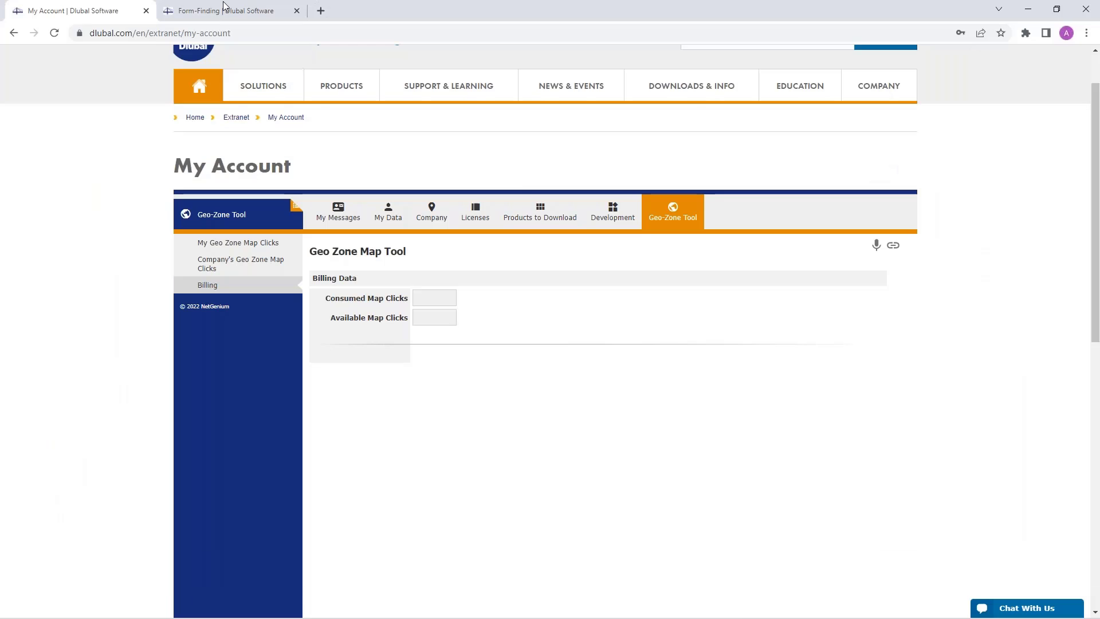
{"action": "left_click", "coordinate": [226, 9]}
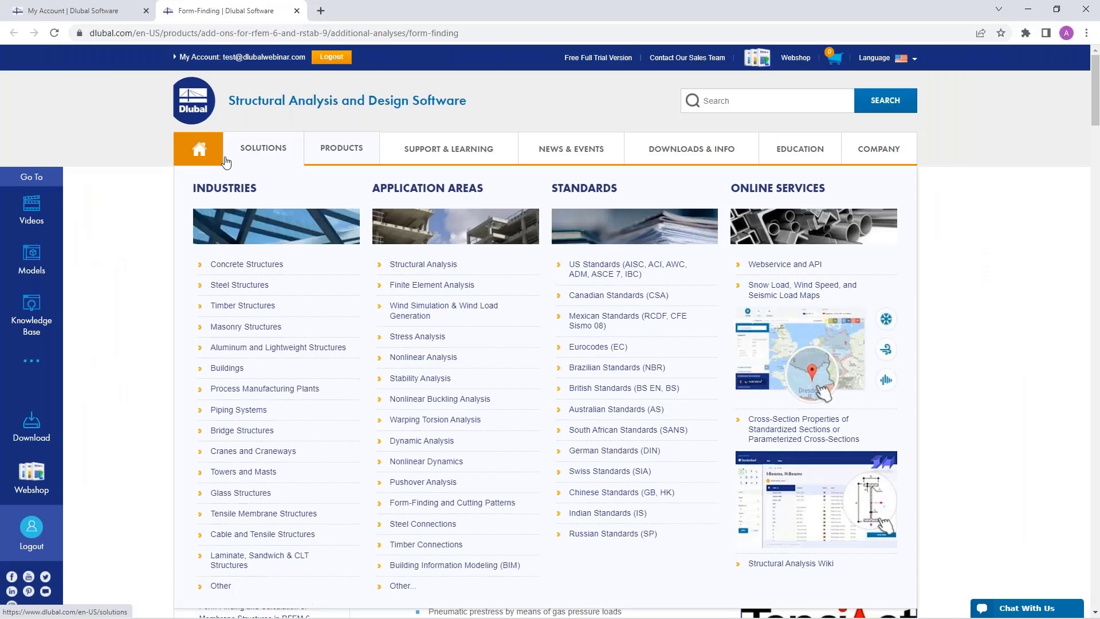
{"action": "mouse_move", "coordinate": [579, 148]}
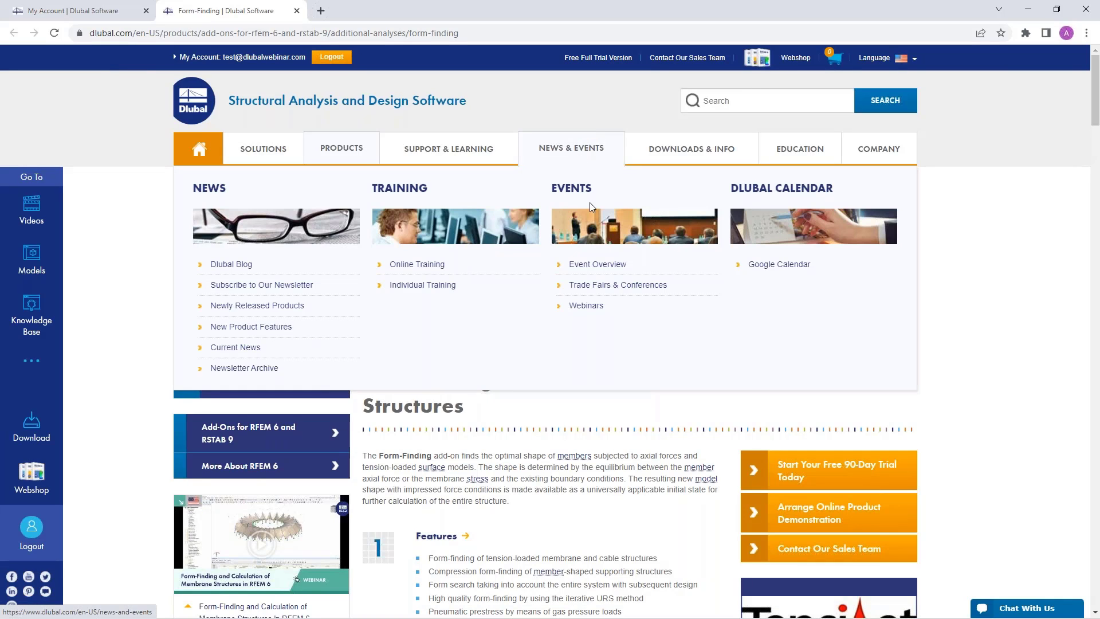
{"action": "left_click", "coordinate": [586, 306]}
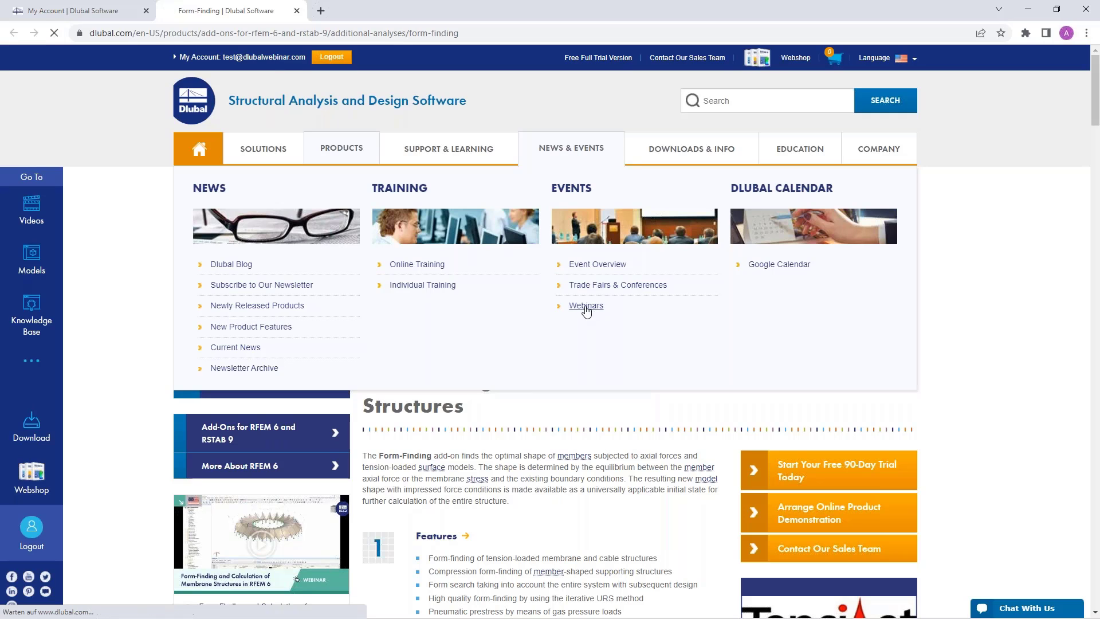
Step: Open the September 2022 Most Frequently Asked Questions webinar page and review its content, registration options and Models to Download
{"action": "scroll", "coordinate": [456, 181], "scroll_direction": "down", "scroll_amount": 5}
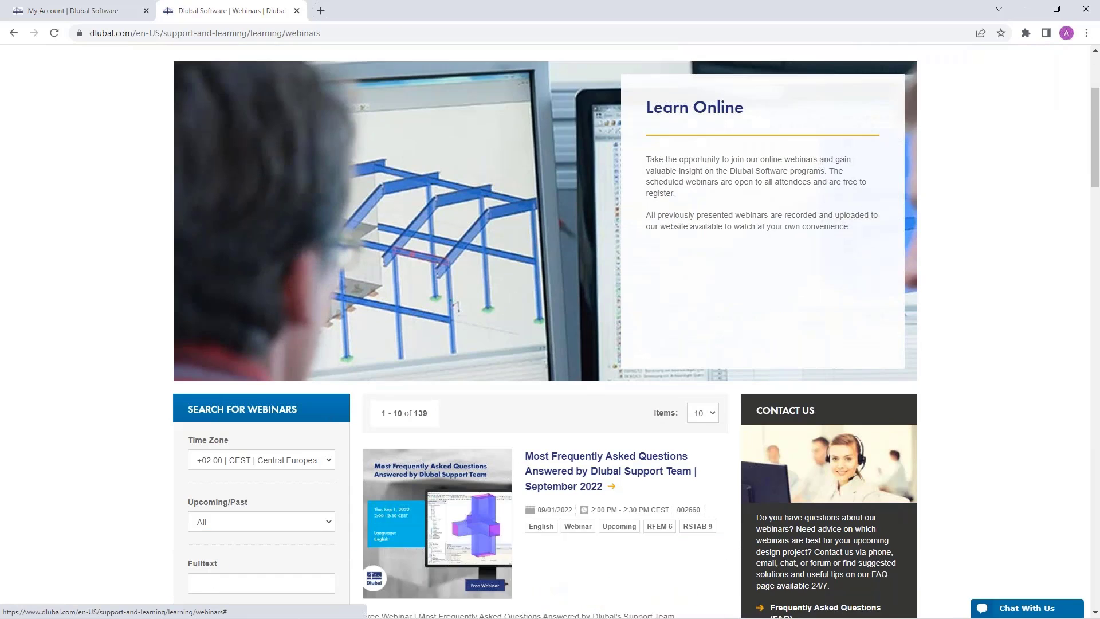
{"action": "scroll", "coordinate": [530, 310], "scroll_direction": "down", "scroll_amount": 1}
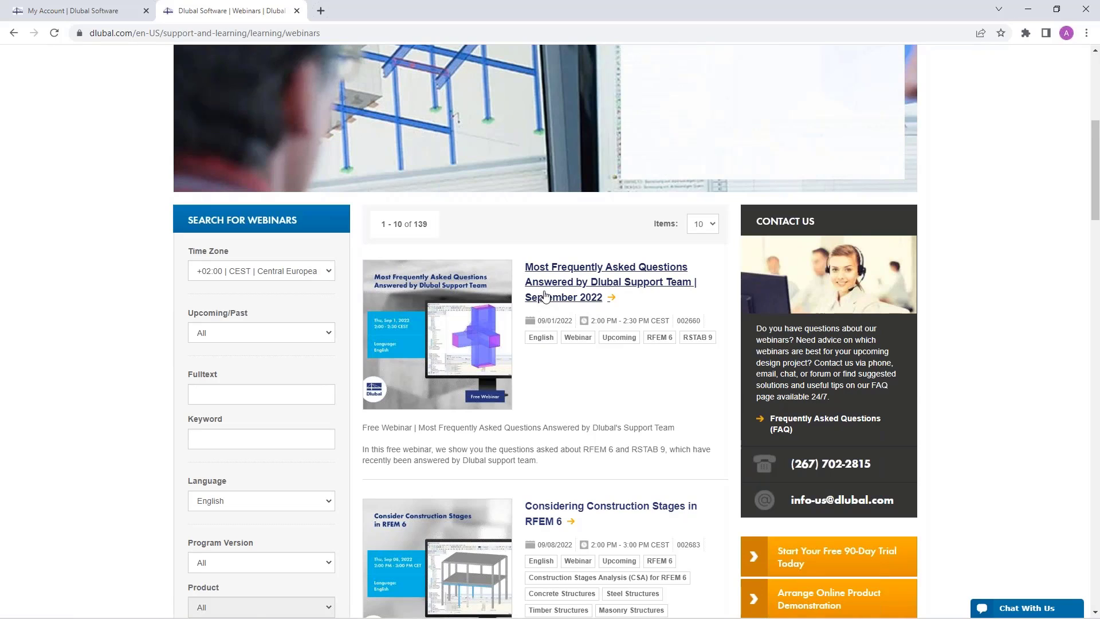
{"action": "left_click", "coordinate": [559, 269]}
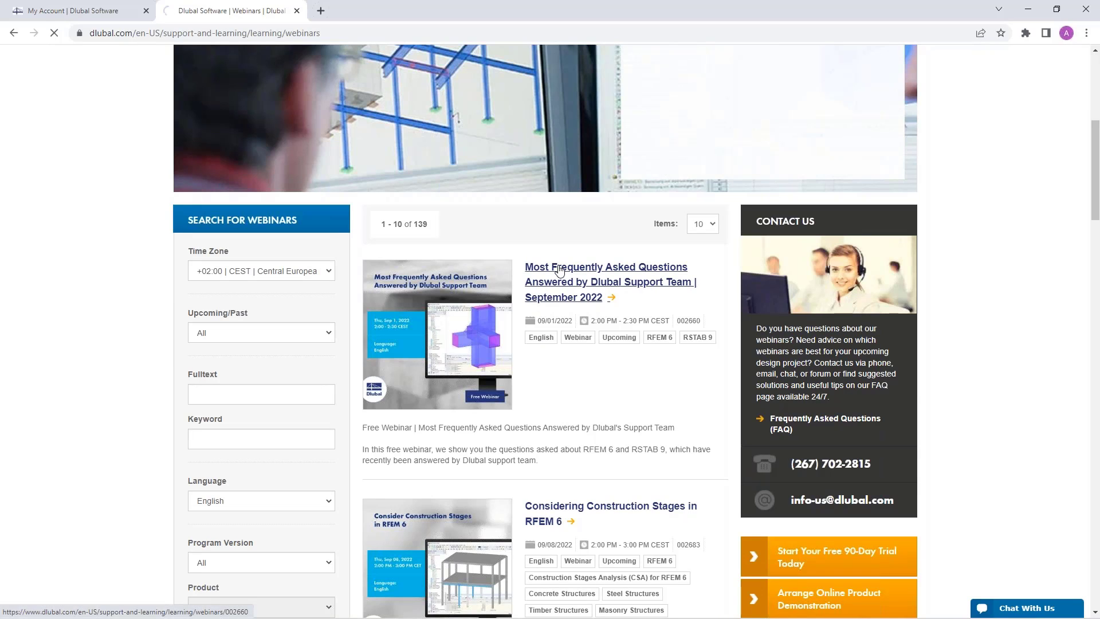
{"action": "scroll", "coordinate": [560, 269], "scroll_direction": "down", "scroll_amount": 4}
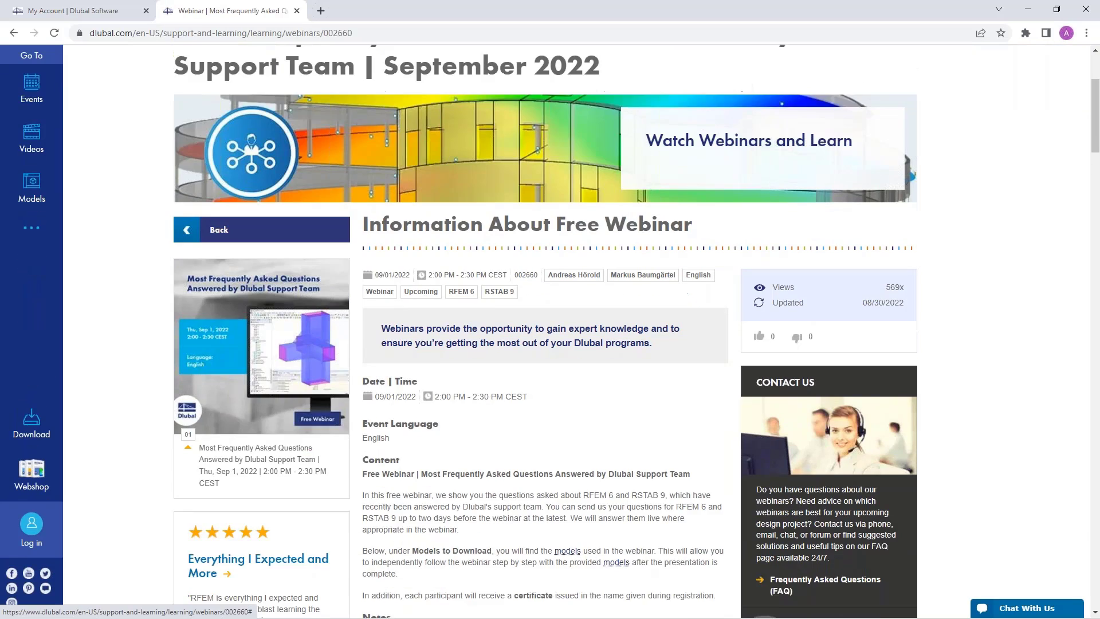
{"action": "scroll", "coordinate": [574, 383], "scroll_direction": "down", "scroll_amount": 1}
{"action": "scroll", "coordinate": [547, 476], "scroll_direction": "down", "scroll_amount": 2}
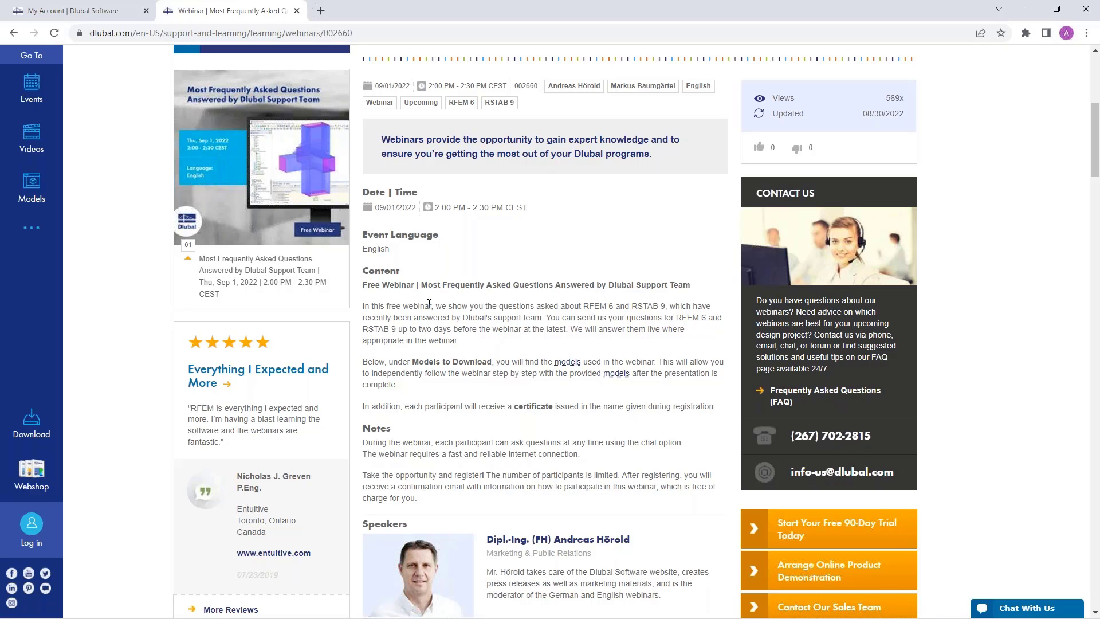
{"action": "scroll", "coordinate": [487, 339], "scroll_direction": "down", "scroll_amount": 15}
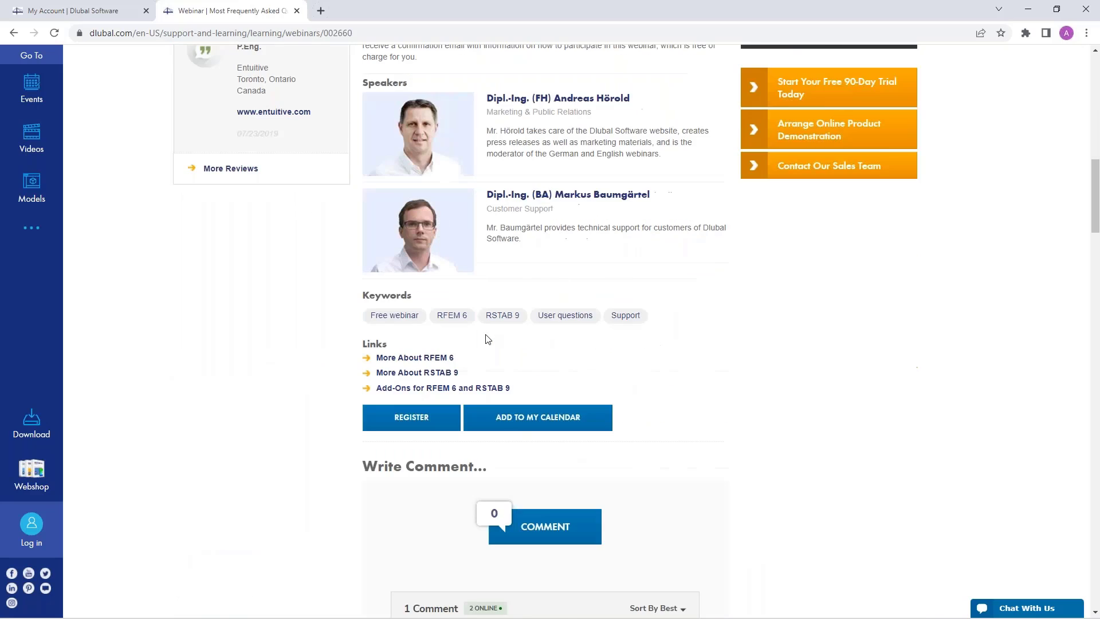
{"action": "scroll", "coordinate": [487, 339], "scroll_direction": "down", "scroll_amount": 14}
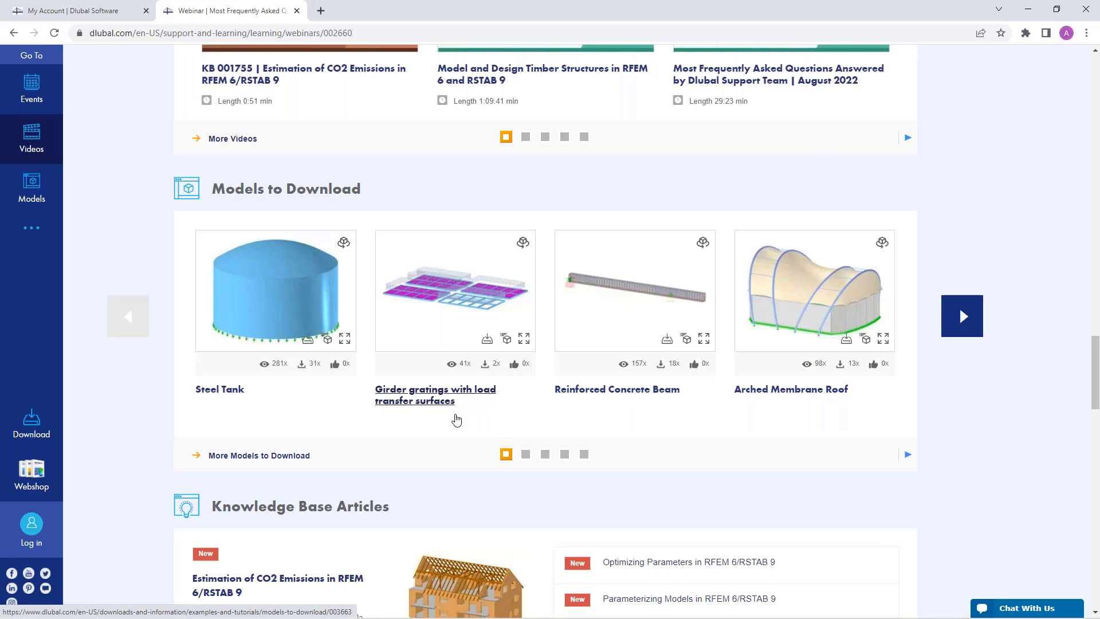
{"action": "scroll", "coordinate": [456, 420], "scroll_direction": "up", "scroll_amount": 20}
{"action": "scroll", "coordinate": [534, 240], "scroll_direction": "up", "scroll_amount": 10}
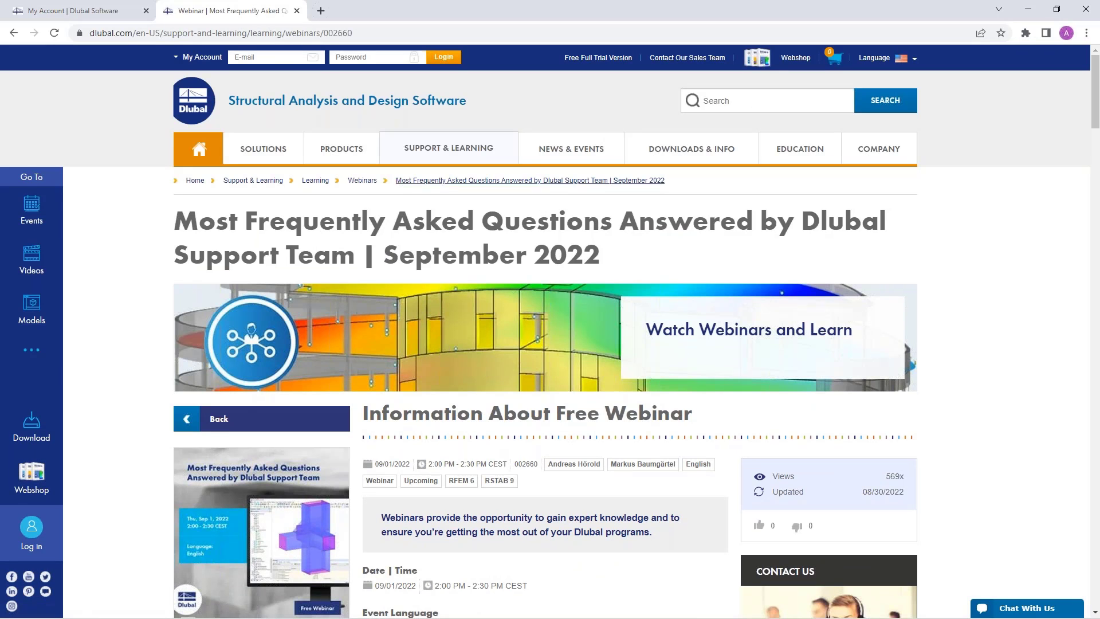
Step: Open the Free Full Trial Version page and look through the trial downloads for RFEM 6, RSTAB 9, RSECTION 1 and RWIND 2
{"action": "left_click", "coordinate": [597, 58]}
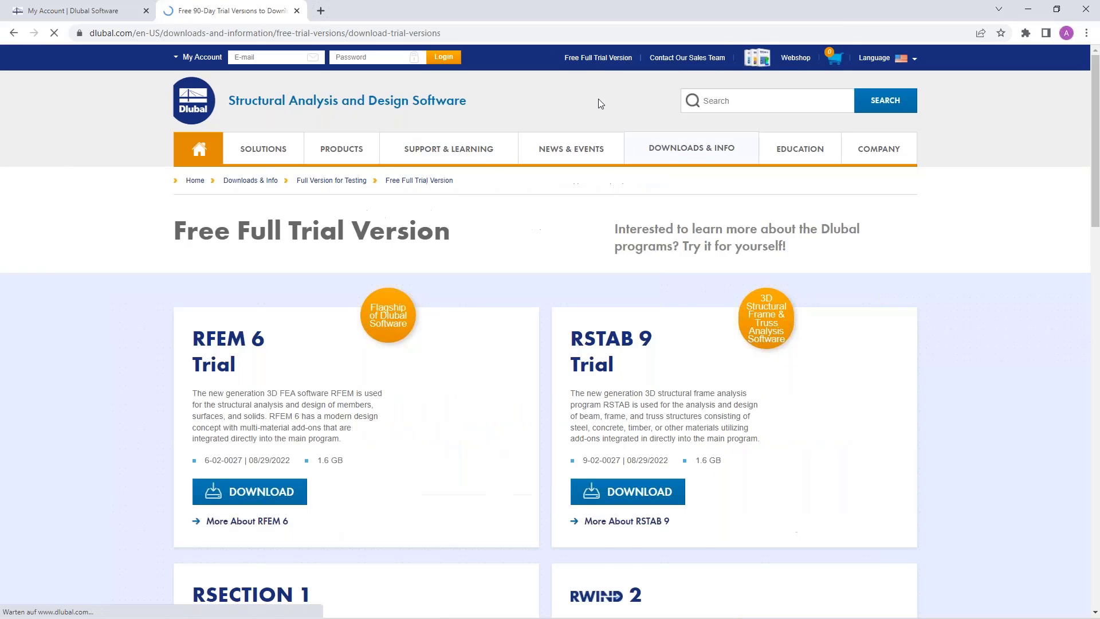
{"action": "scroll", "coordinate": [560, 205], "scroll_direction": "down", "scroll_amount": 3}
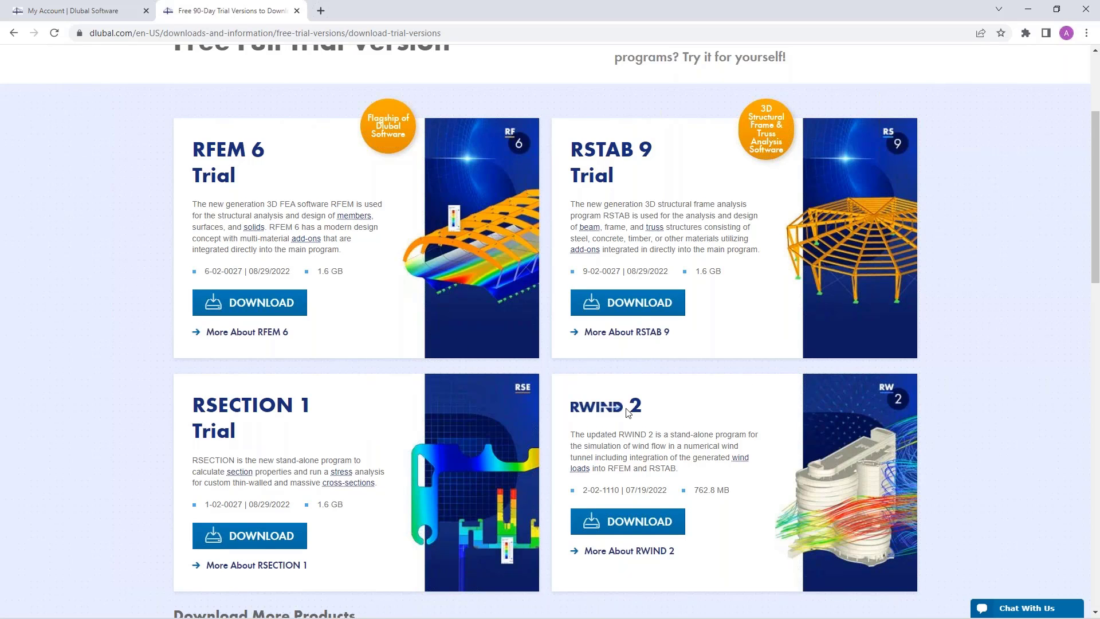
{"action": "scroll", "coordinate": [629, 413], "scroll_direction": "down", "scroll_amount": 1}
{"action": "scroll", "coordinate": [624, 416], "scroll_direction": "up", "scroll_amount": 3}
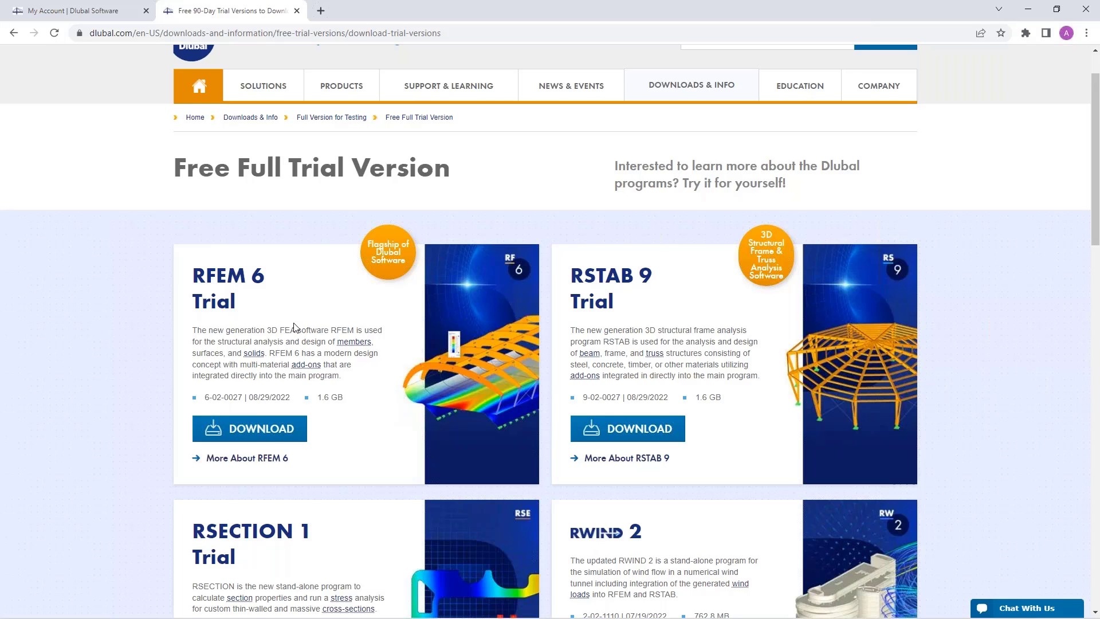
{"action": "scroll", "coordinate": [295, 328], "scroll_direction": "up", "scroll_amount": 1}
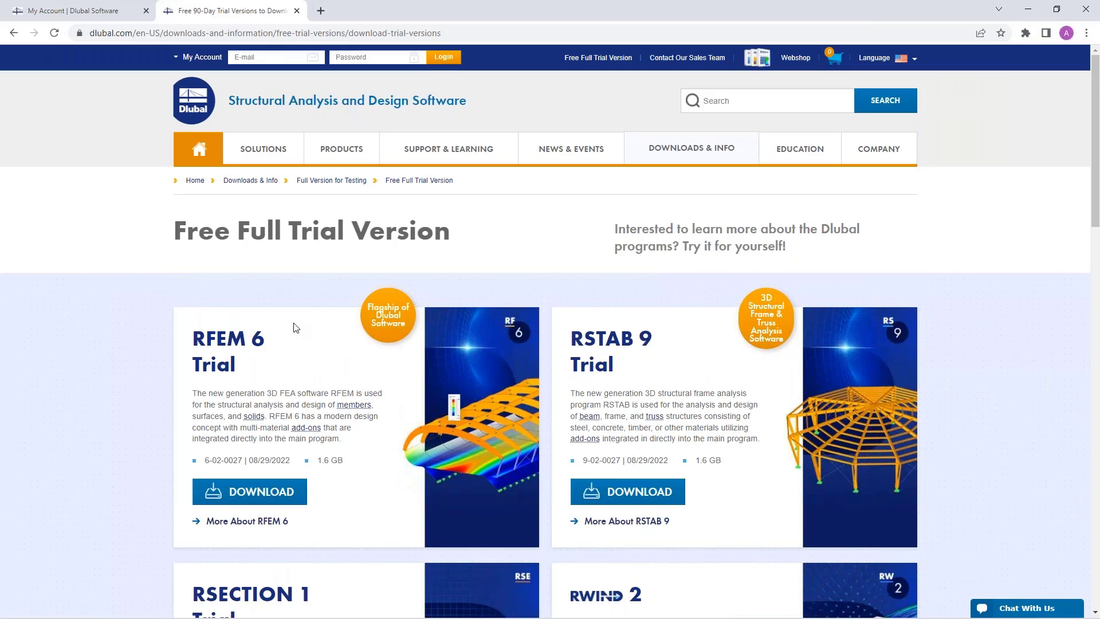